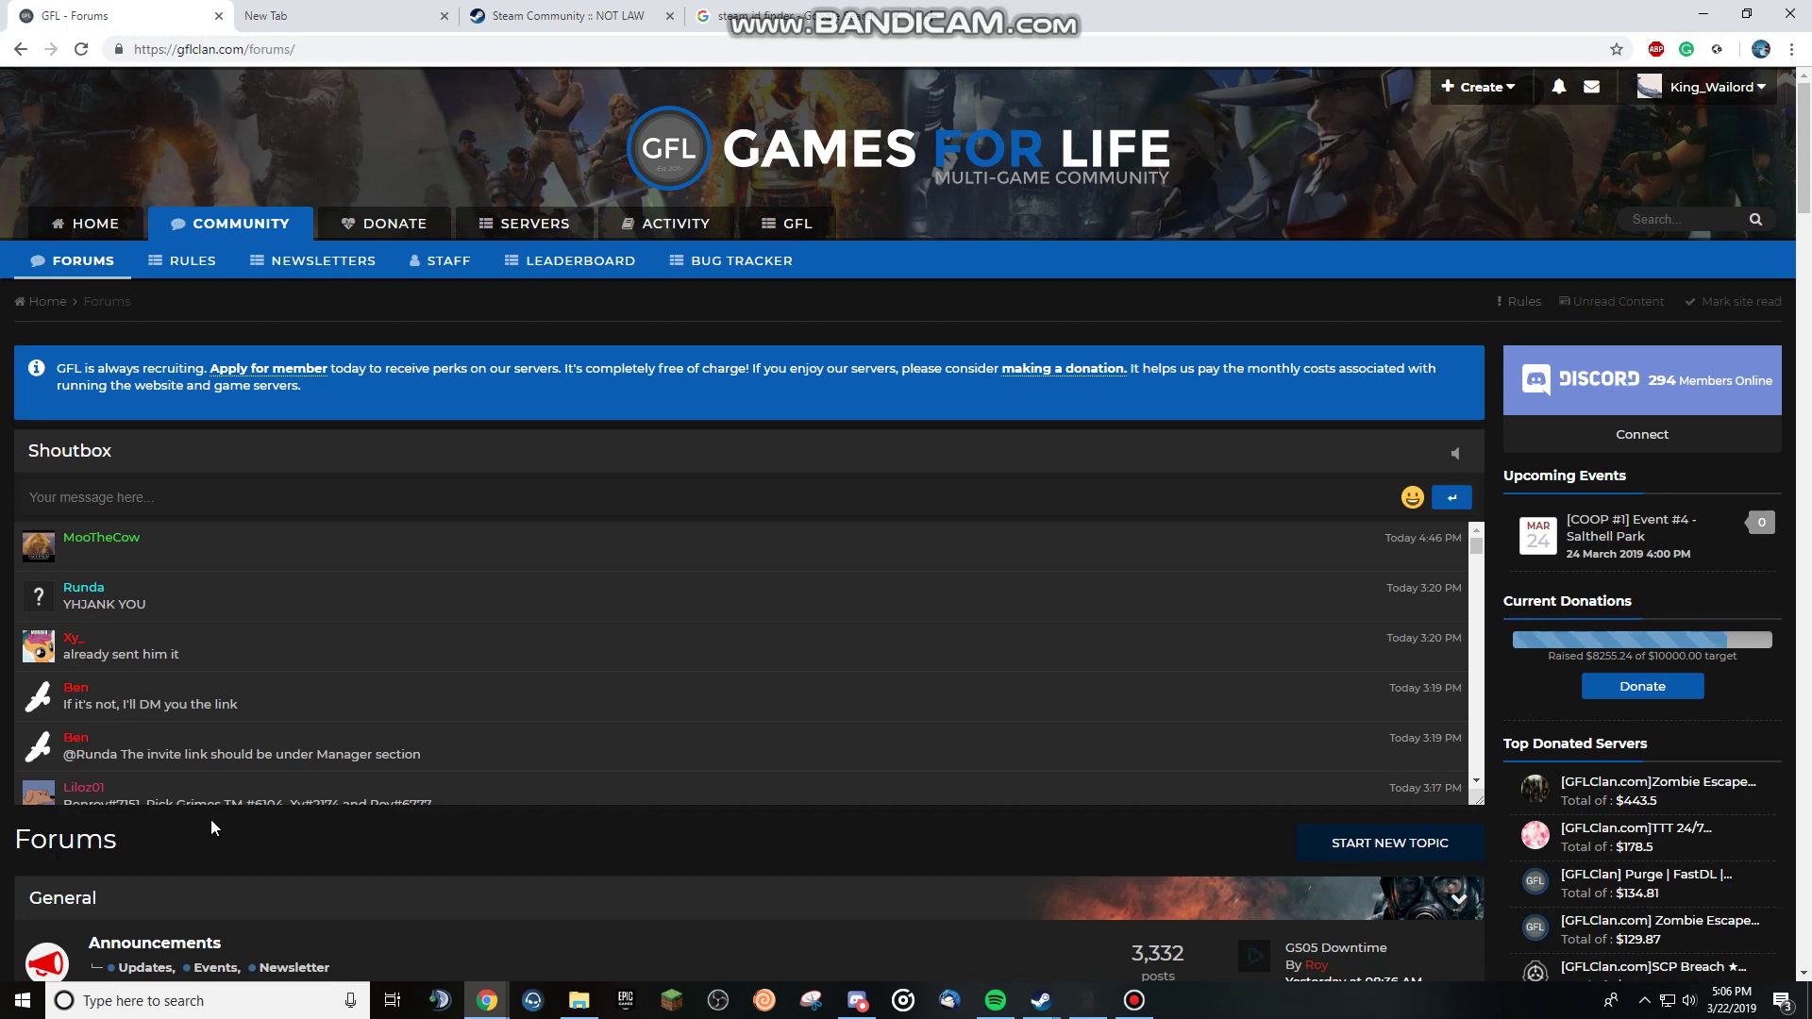
Search Google for "gfl sourcebans" in the empty browser page and open GFL's SourceBans site.
scroll(6, 829, down, 1)
scroll(8, 811, down, 2)
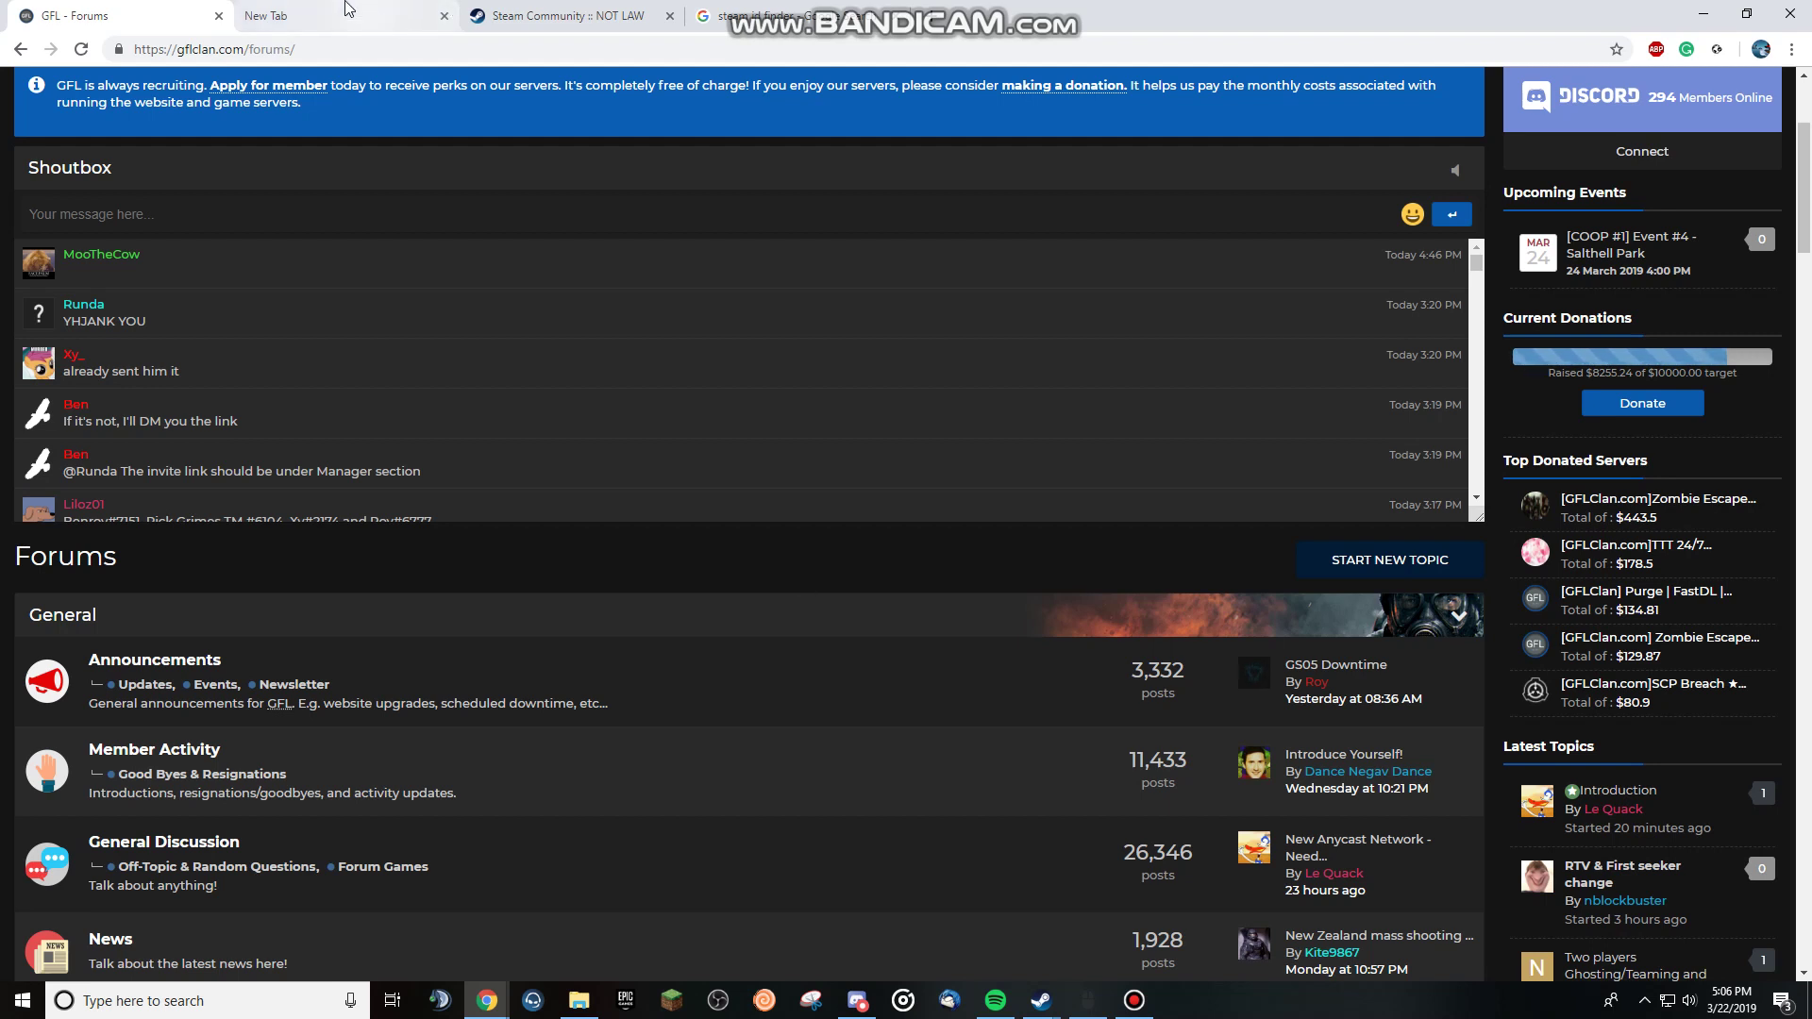
click(355, 9)
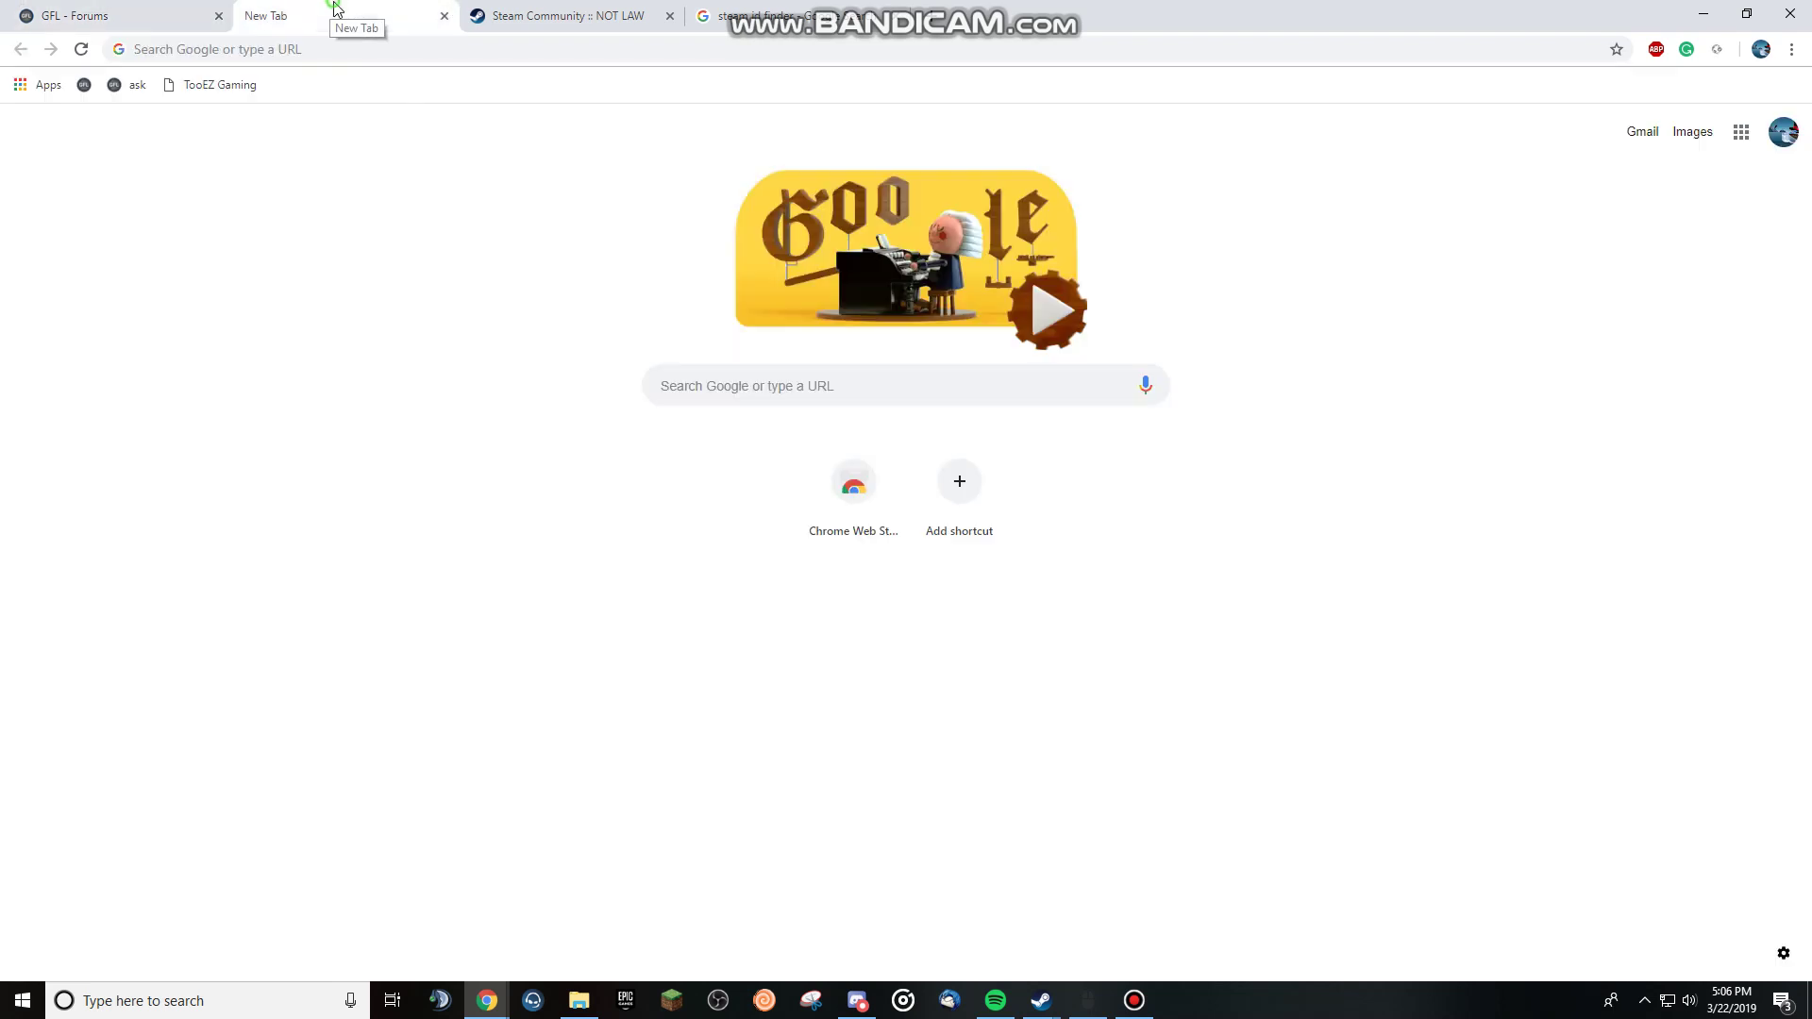
click(346, 49)
text(gfl sourceba)
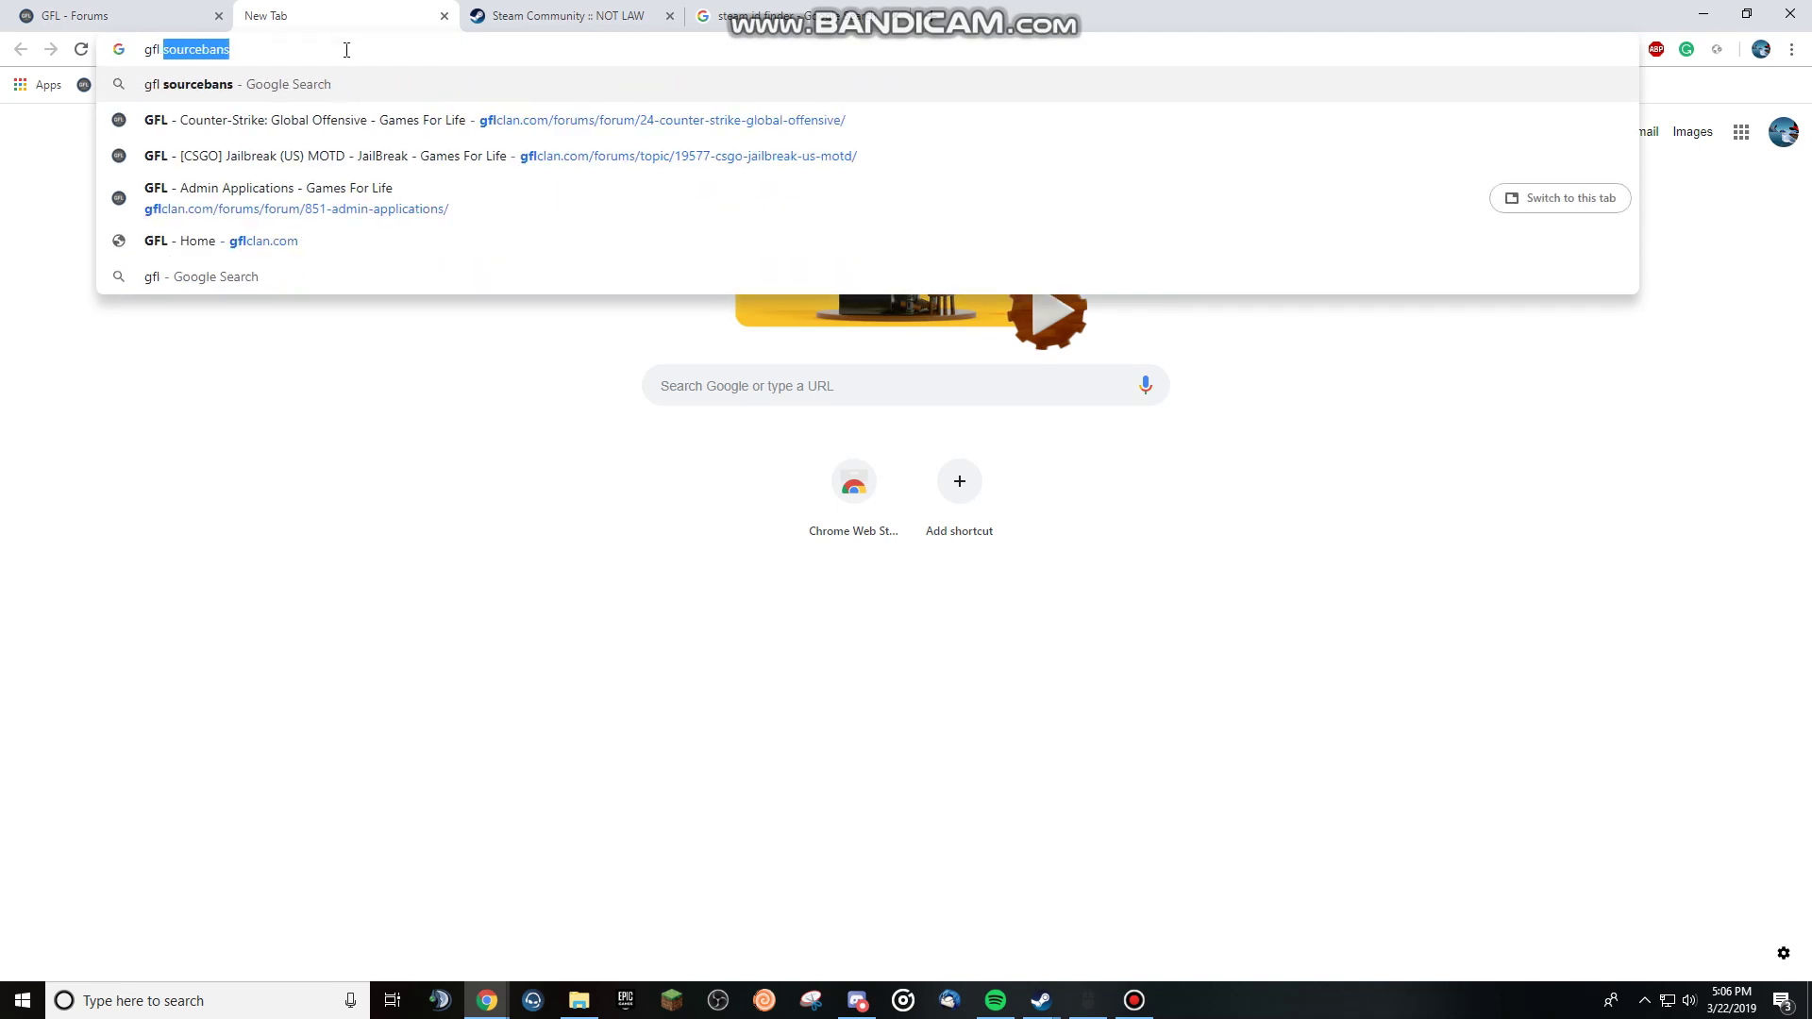
text(ns)
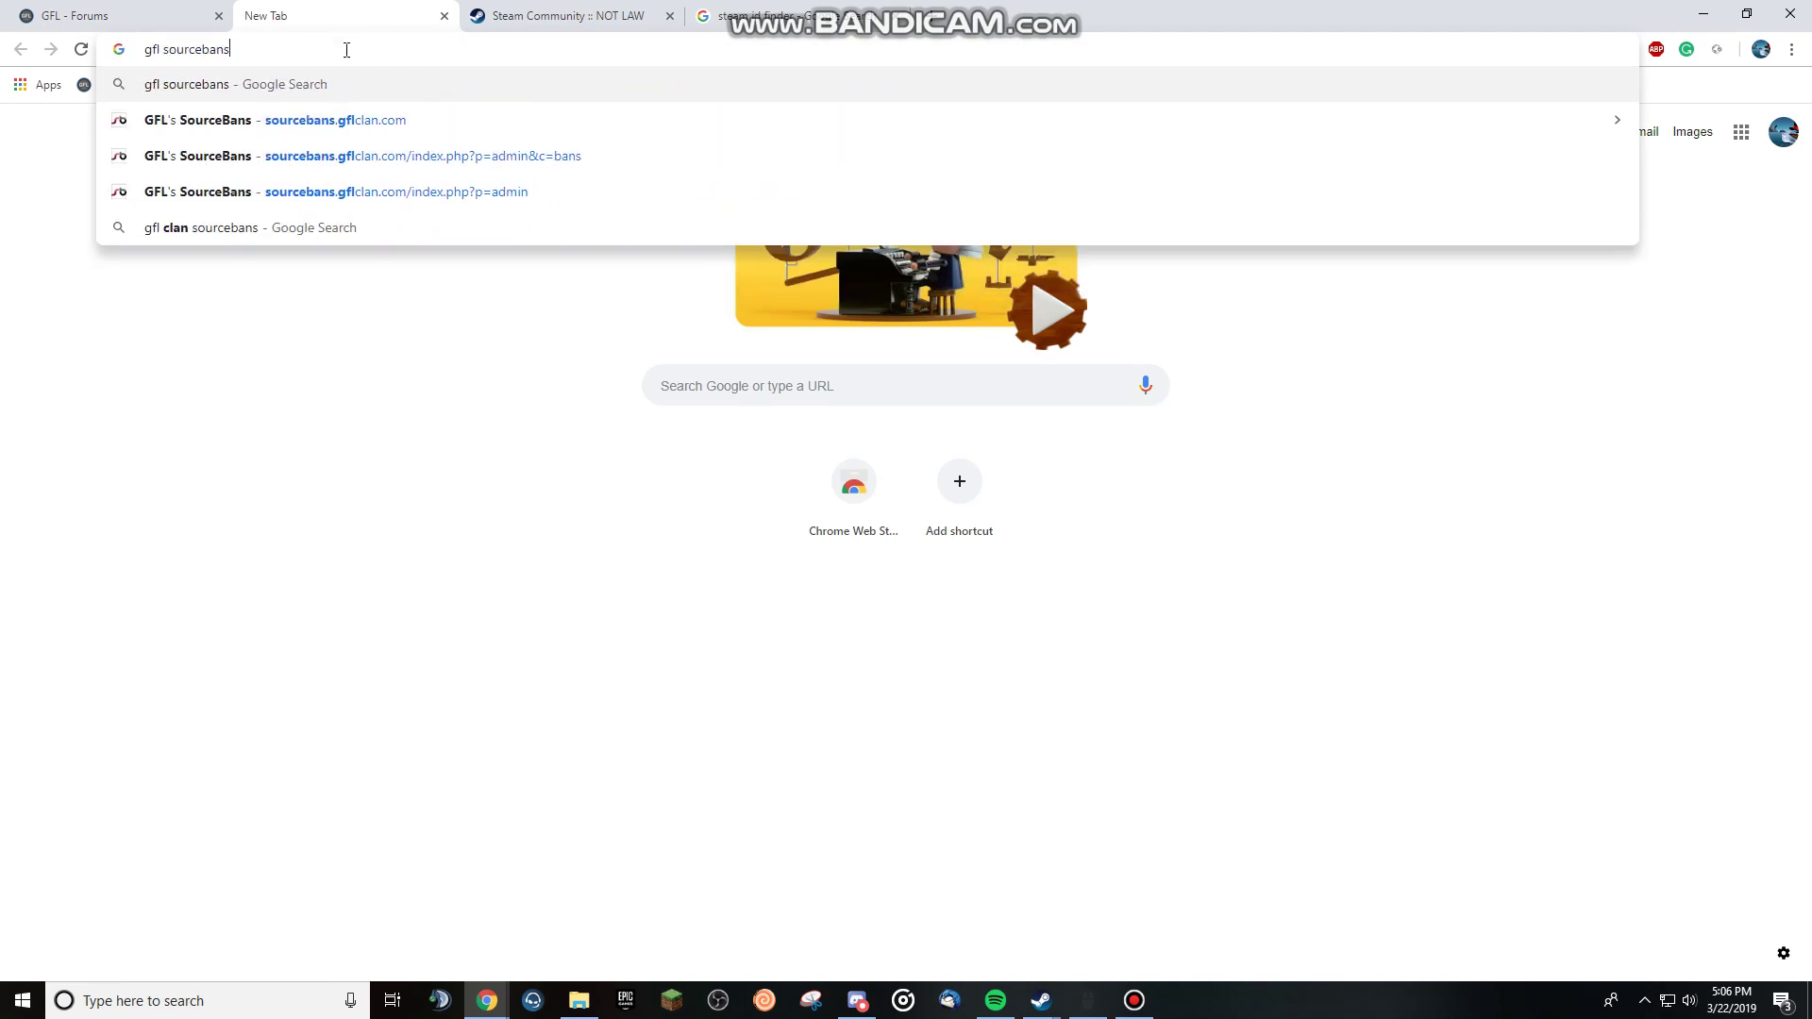
key(Return)
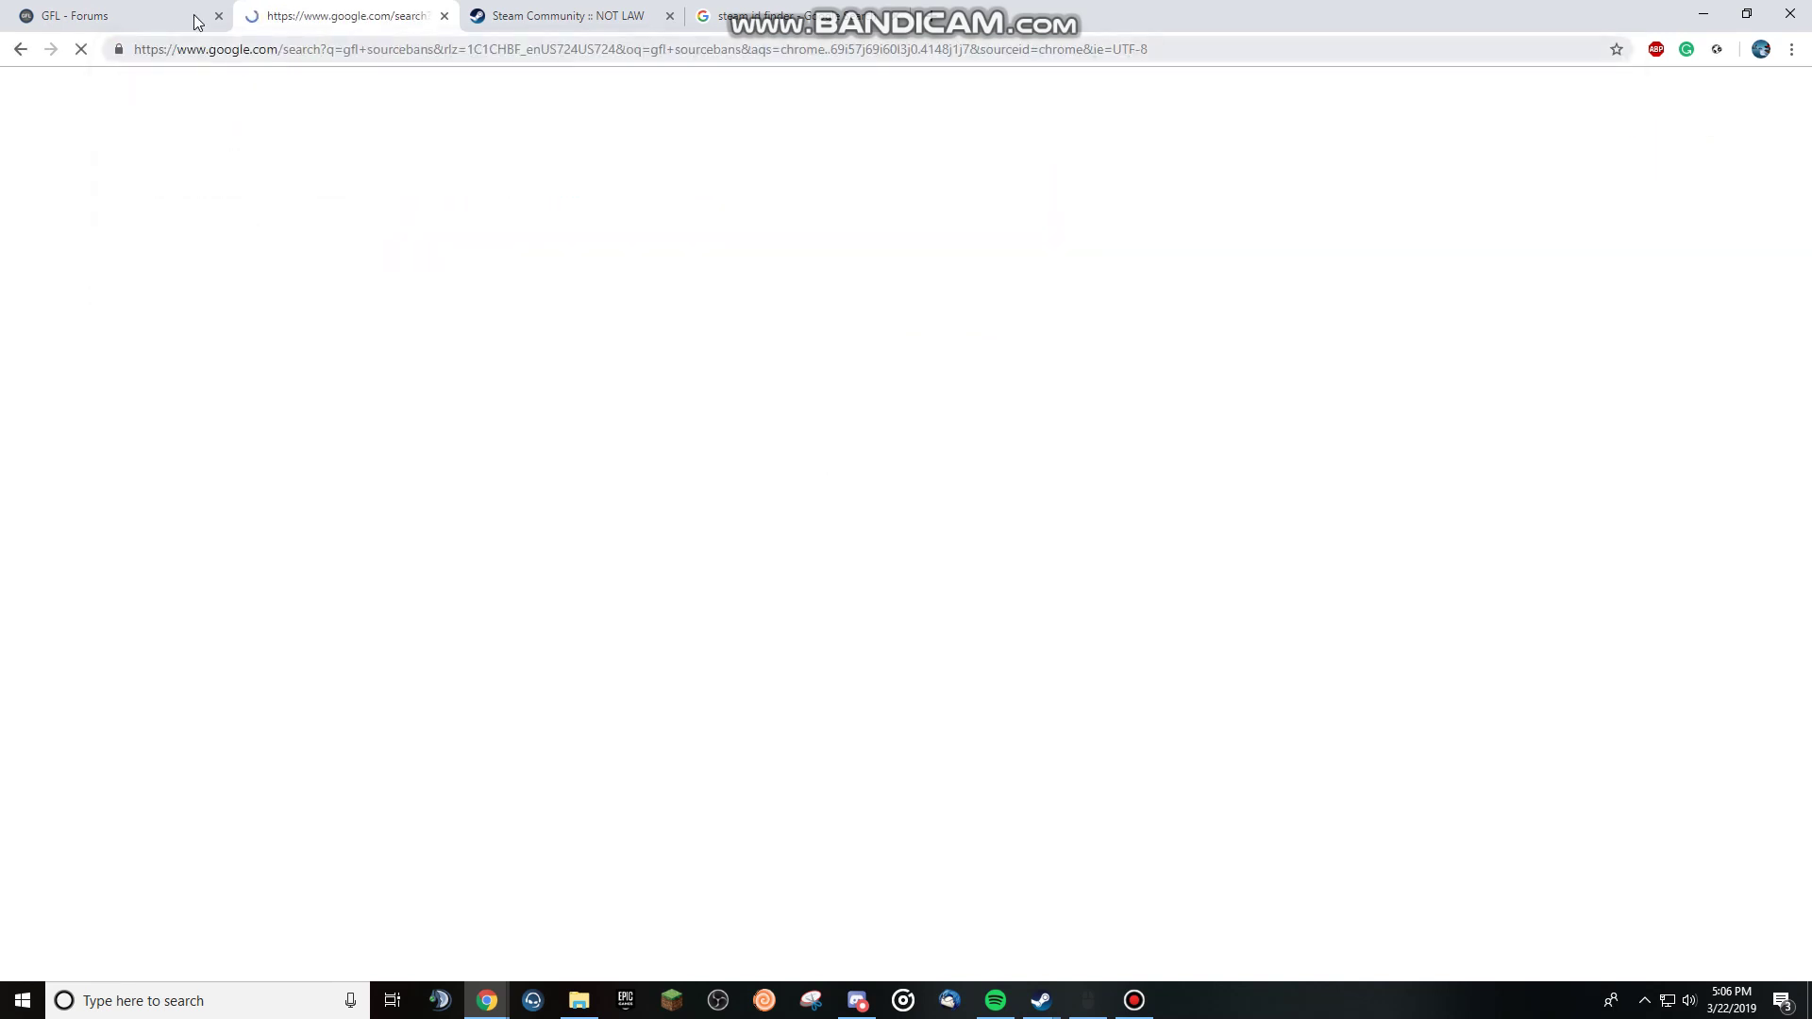
click(210, 244)
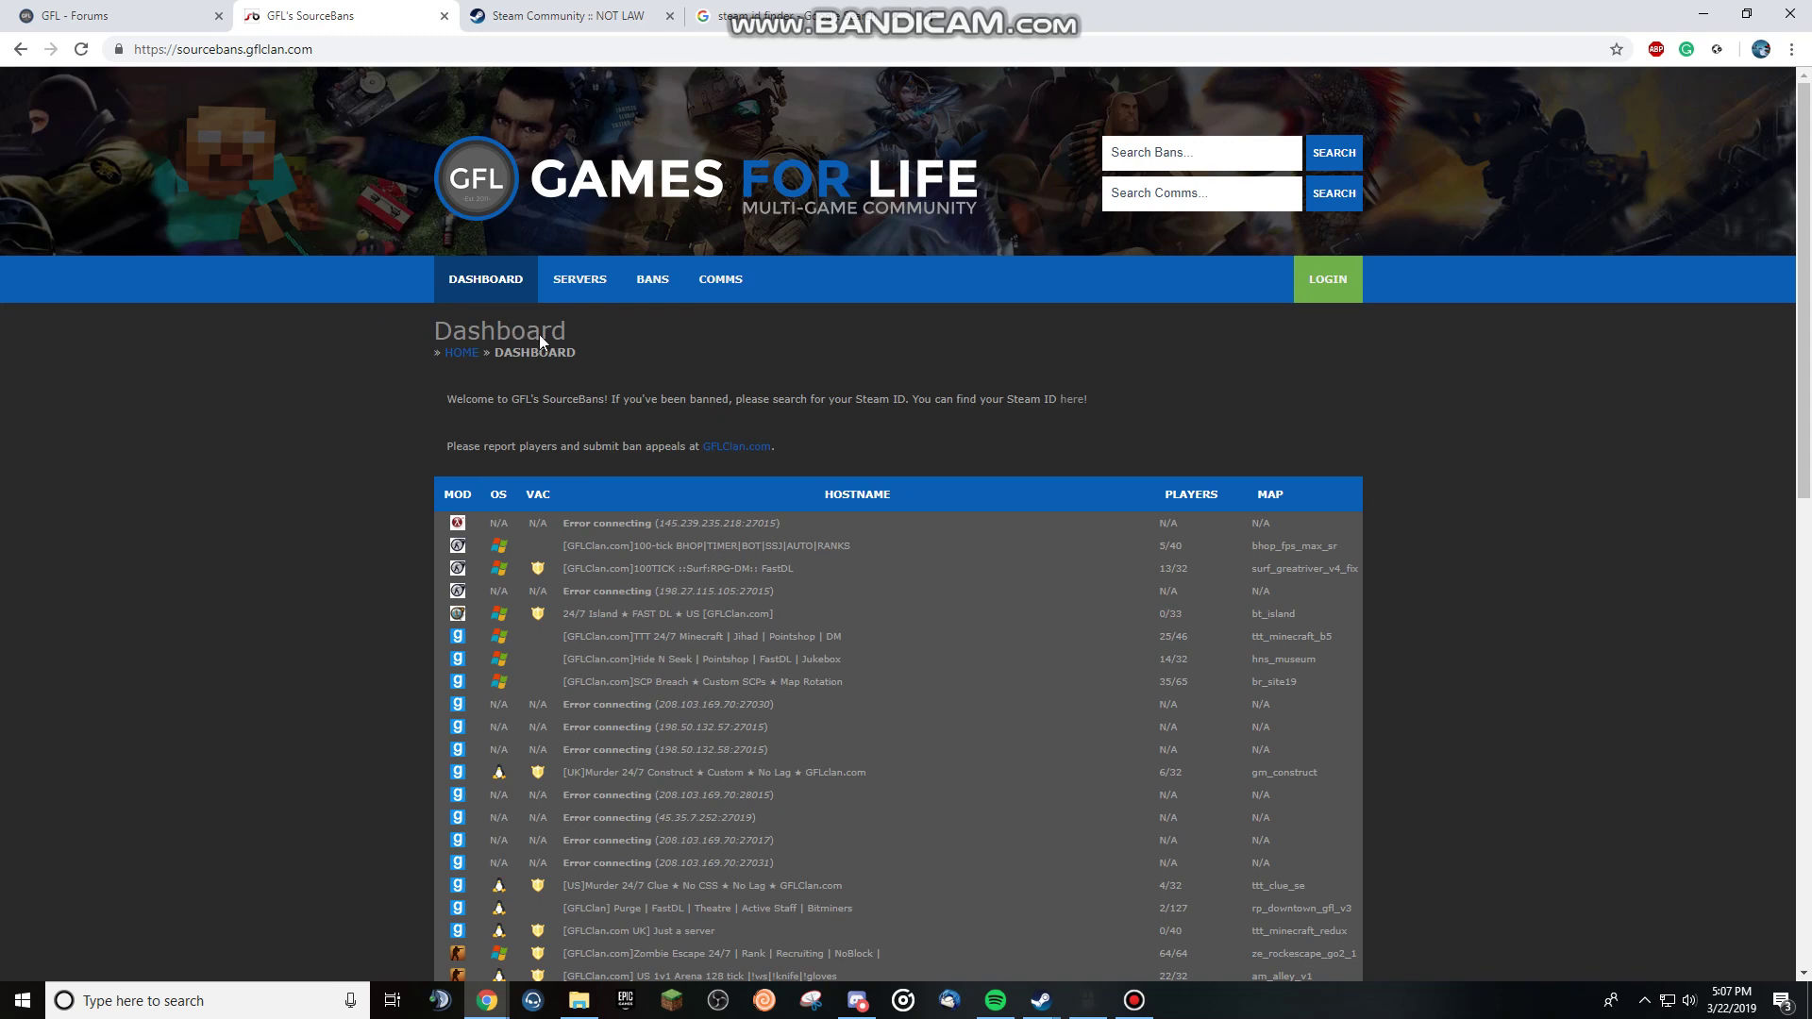
Log in to GFL's SourceBans site by signing in through the Steam account already active in the browser.
scroll(497, 378, down, 2)
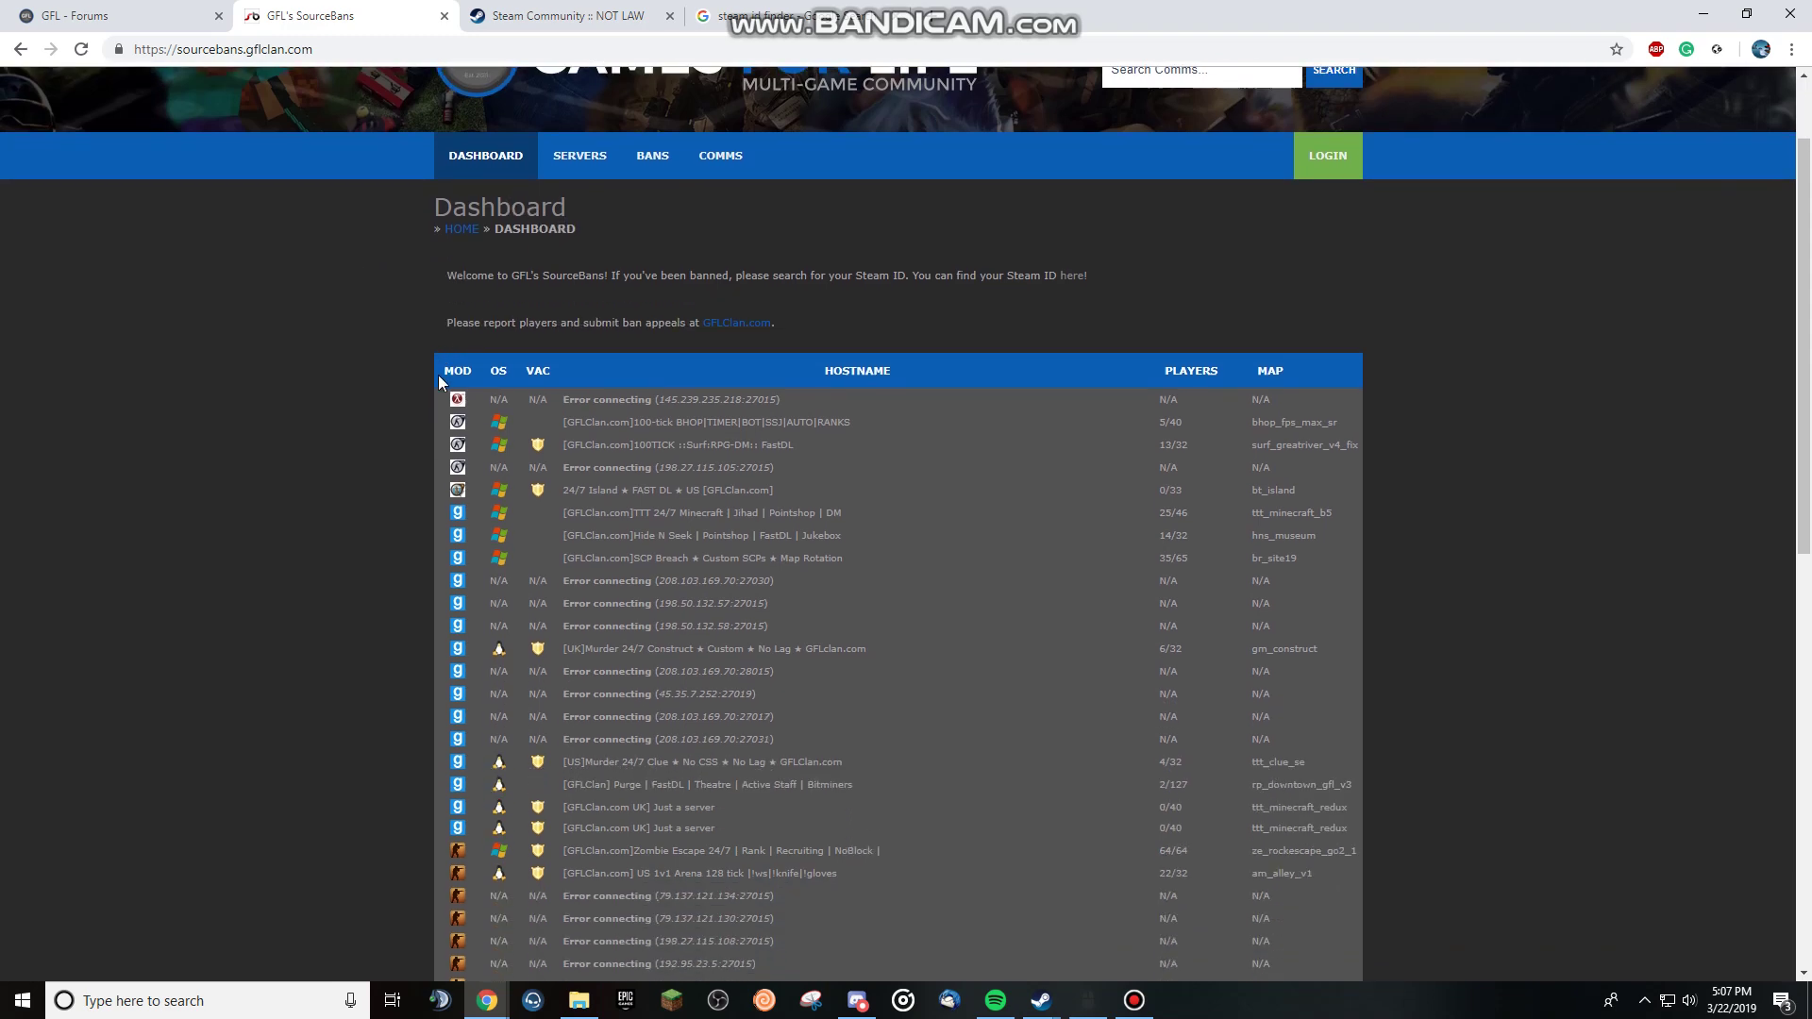
scroll(374, 261, down, 1)
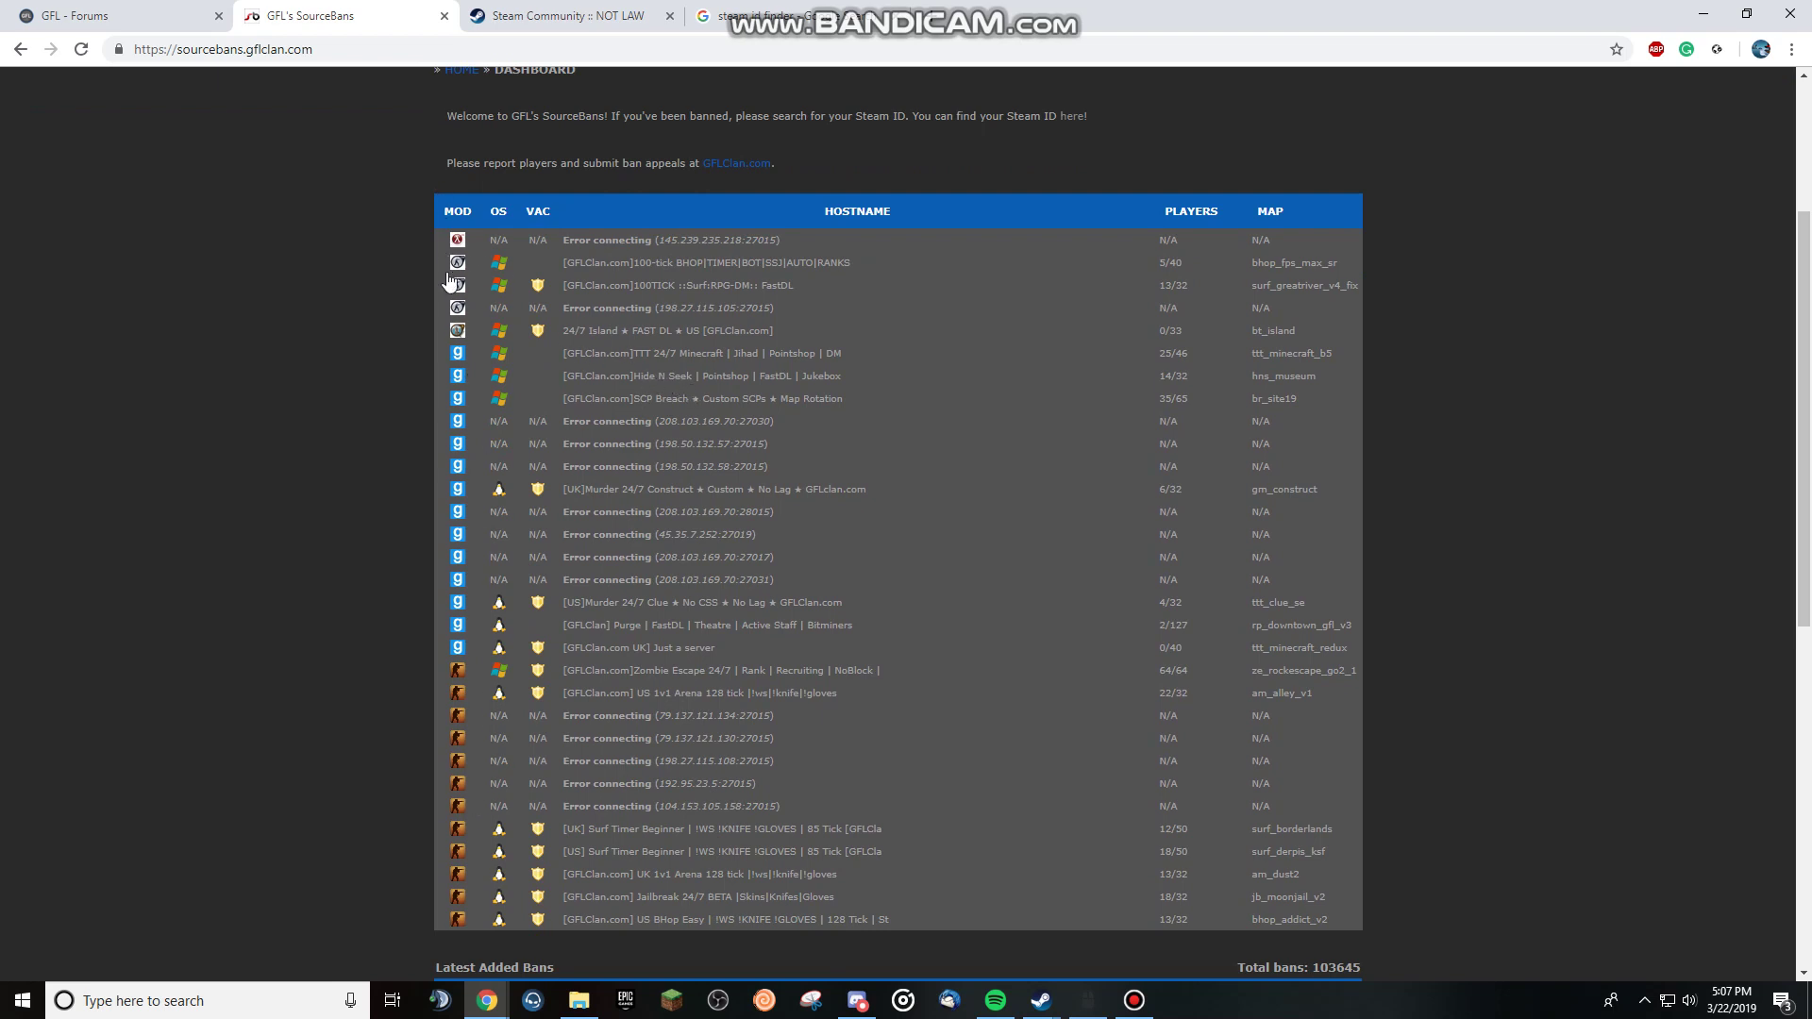
scroll(517, 273, down, 5)
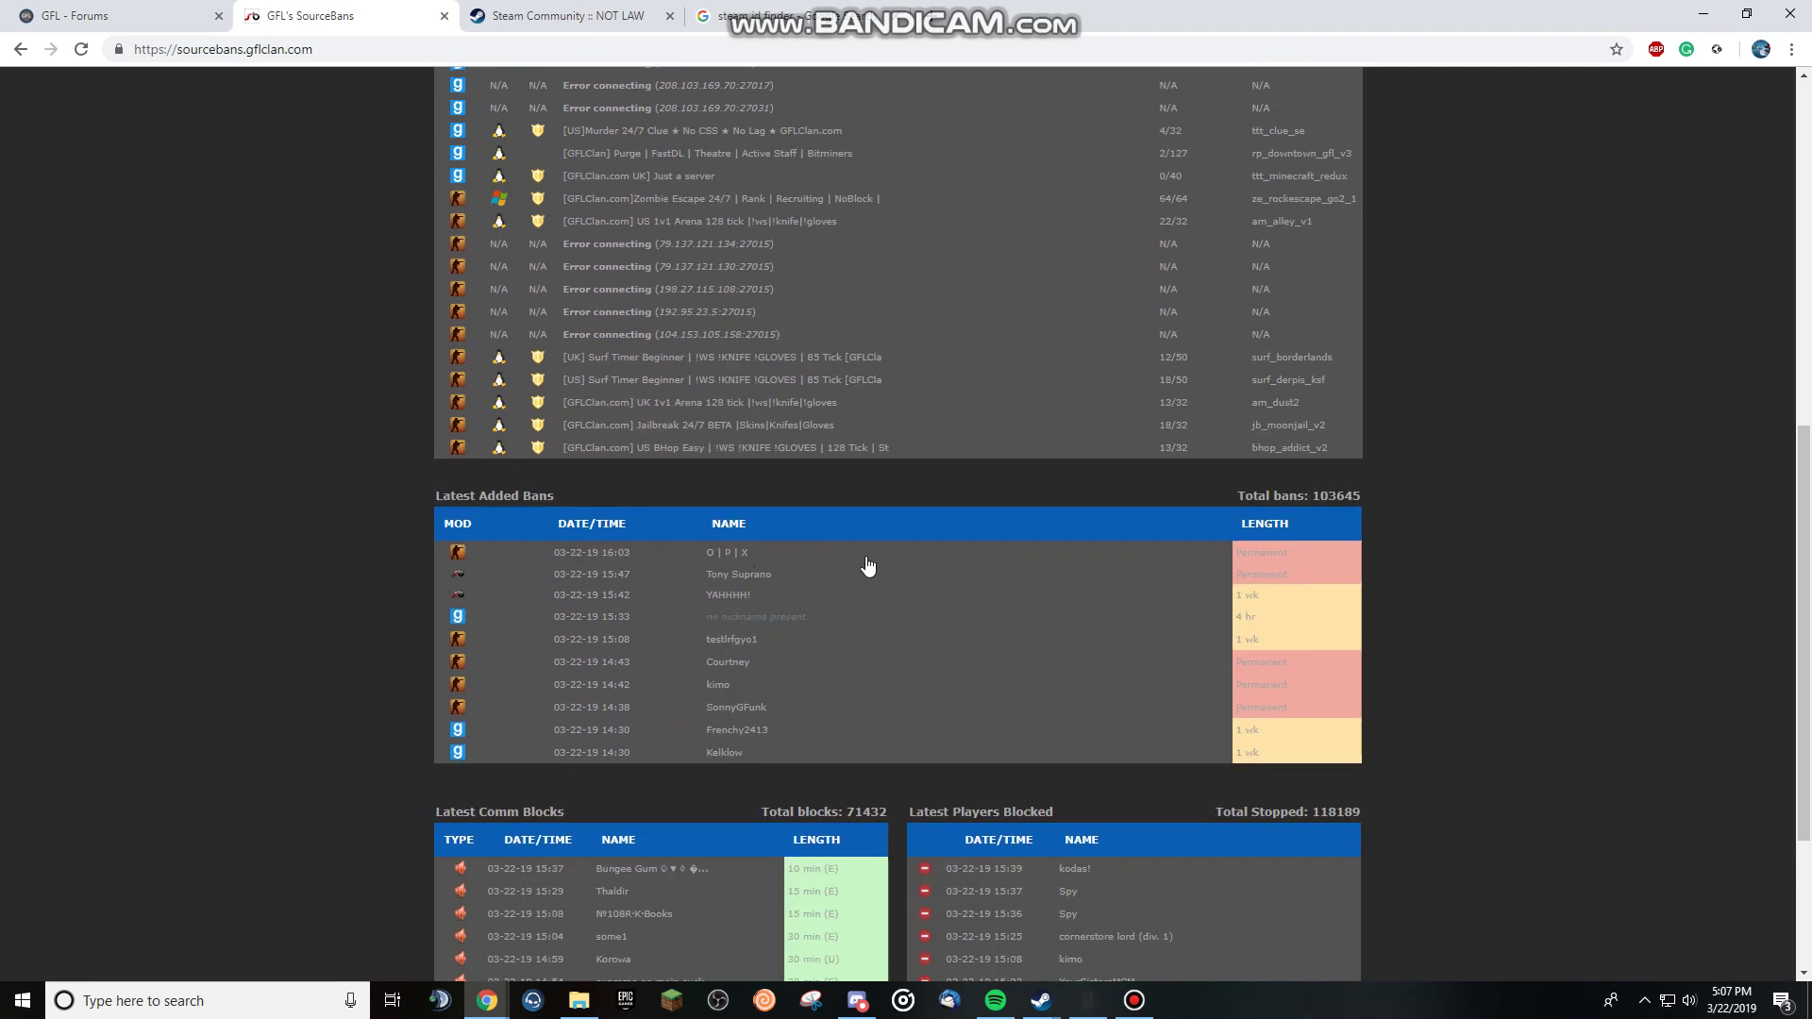
scroll(635, 635, down, 2)
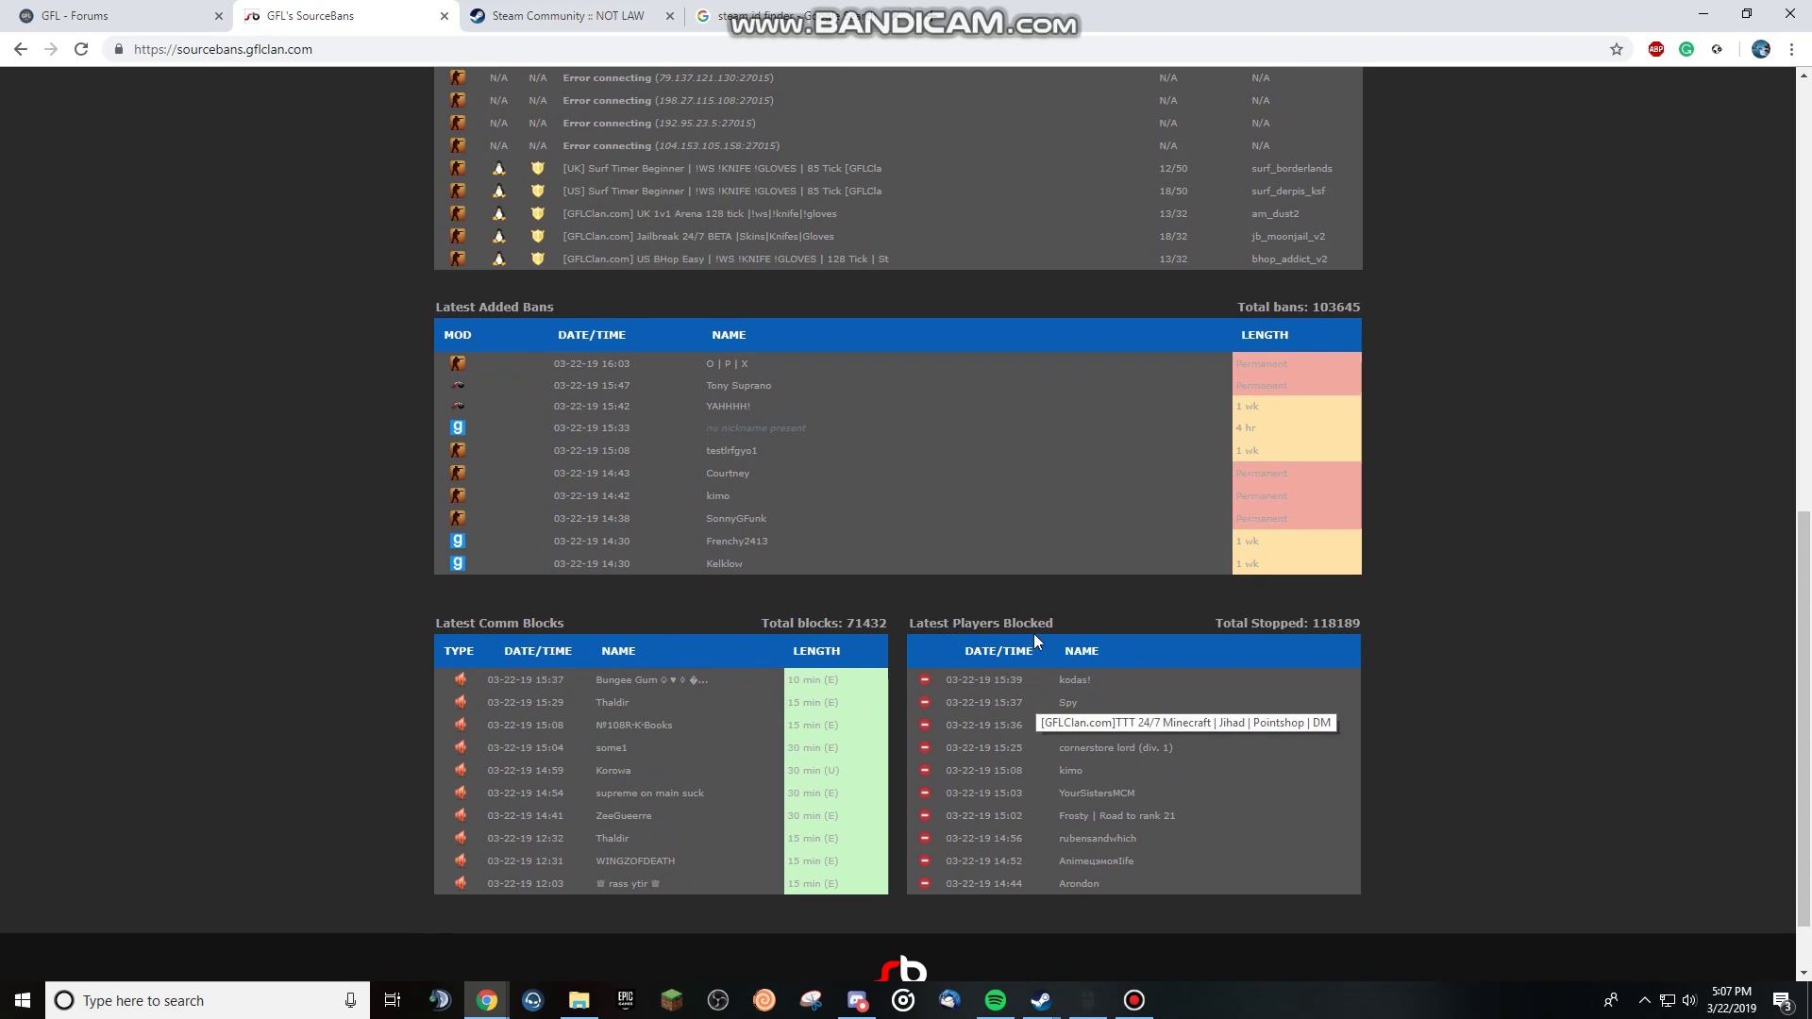
scroll(1080, 518, up, 12)
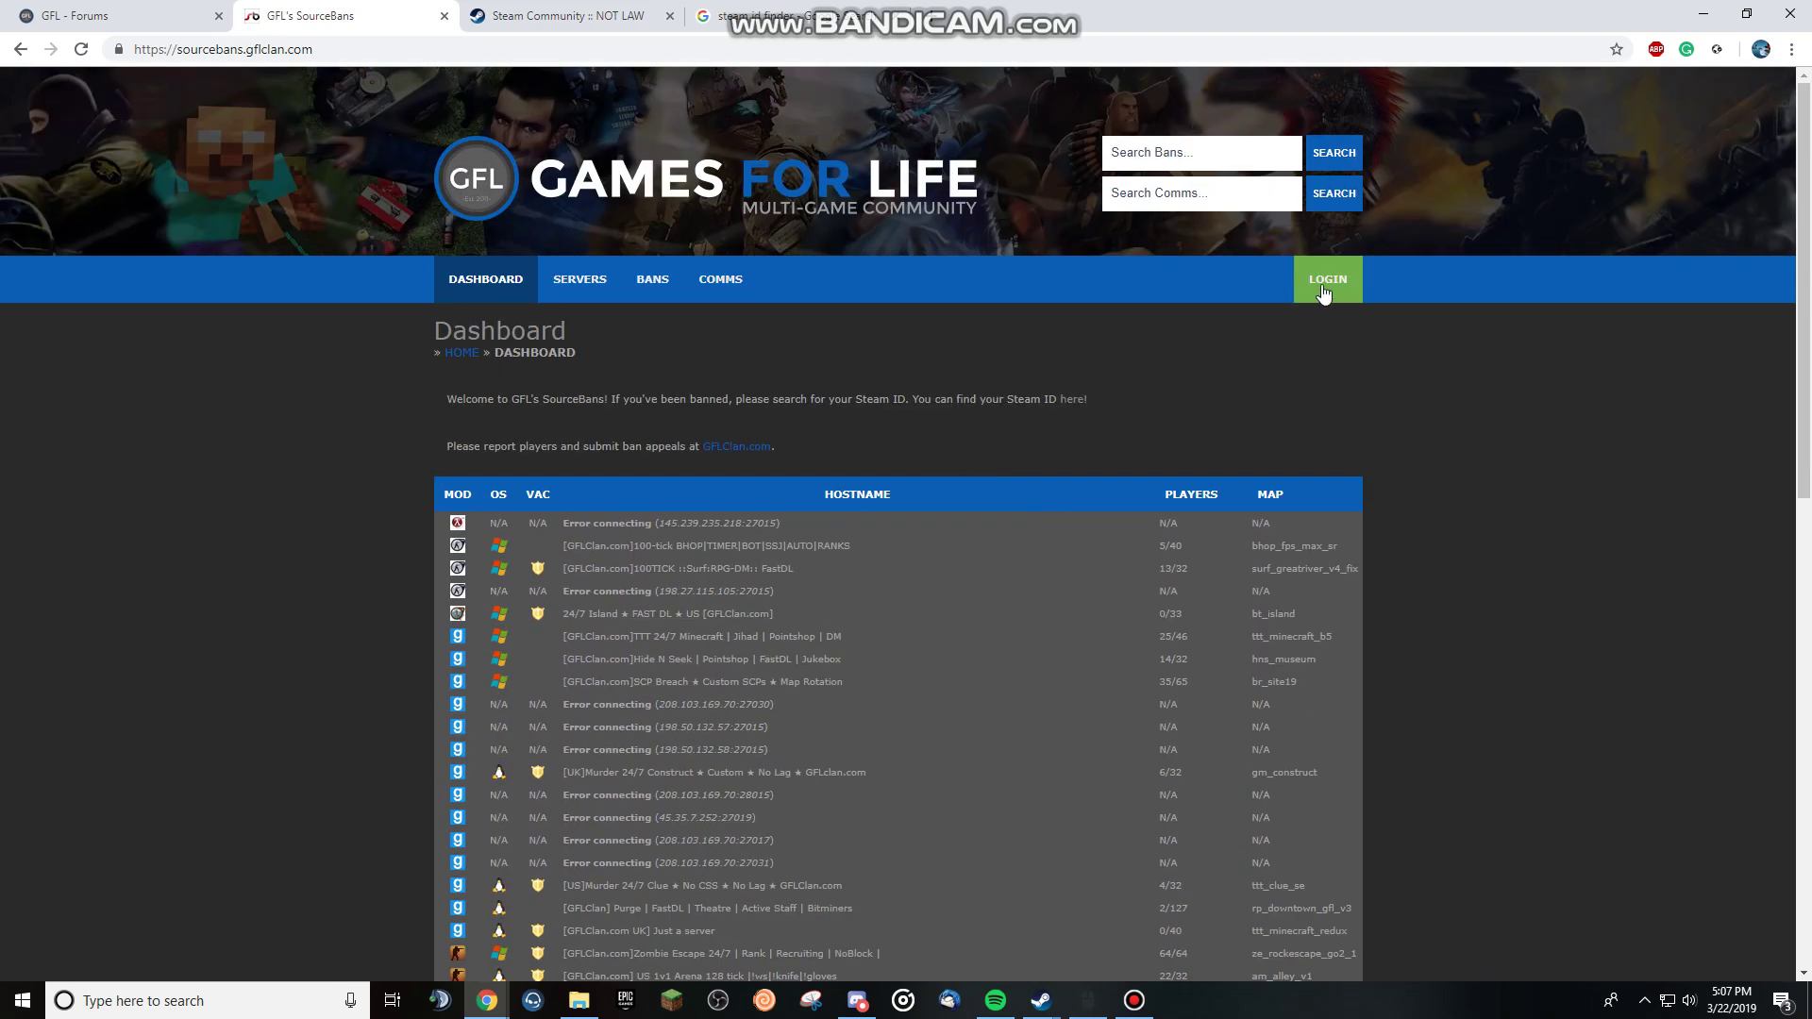
click(1328, 281)
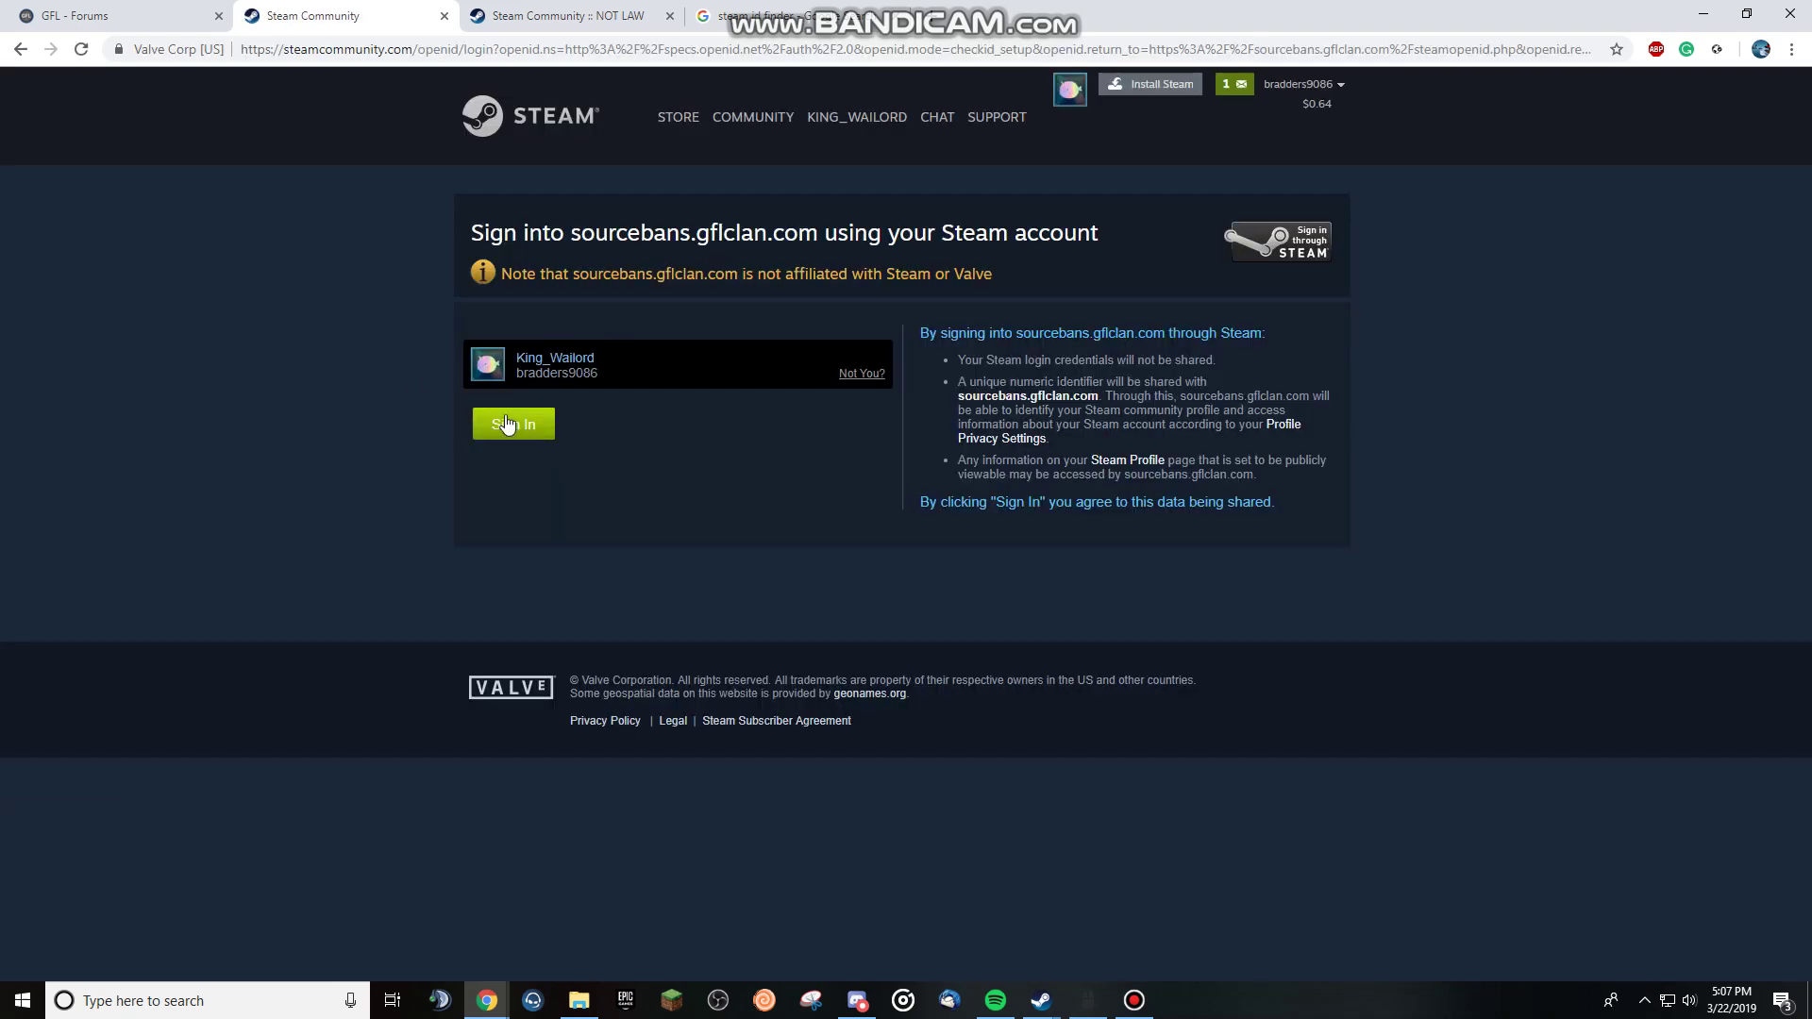
click(507, 425)
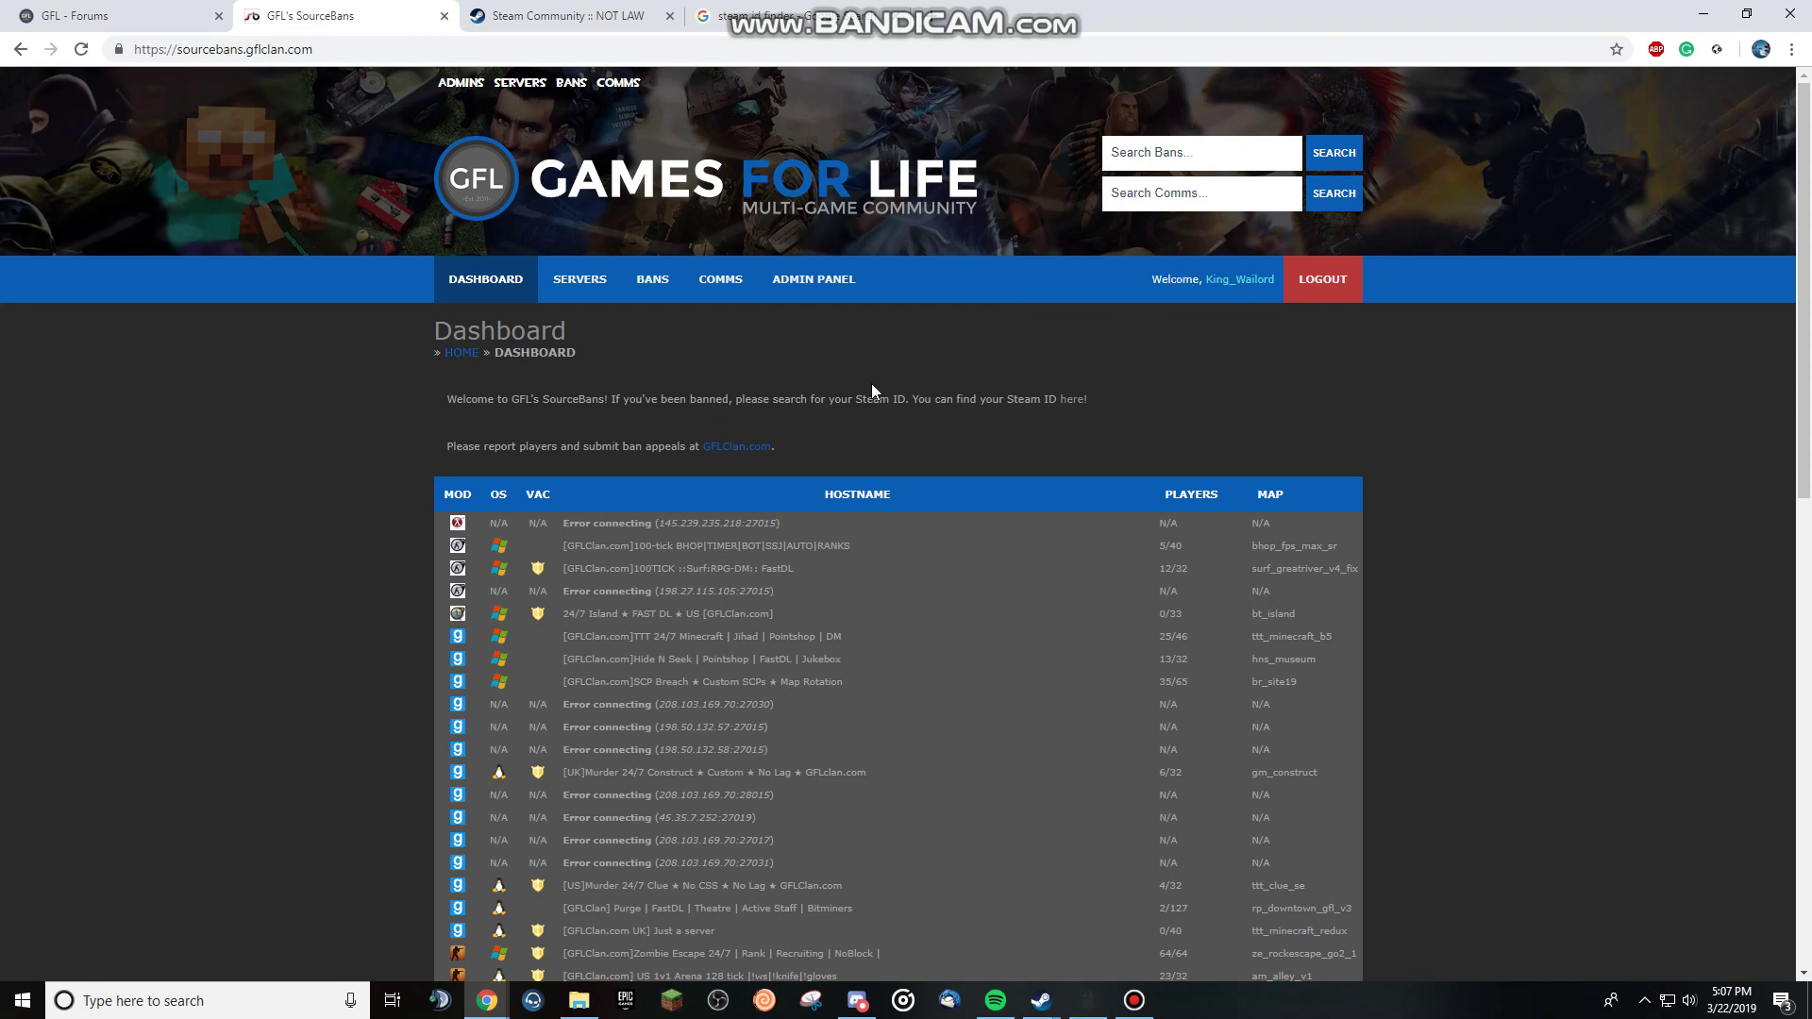
Open the Add Ban form in the bans section of the SourceBans administration area.
click(827, 280)
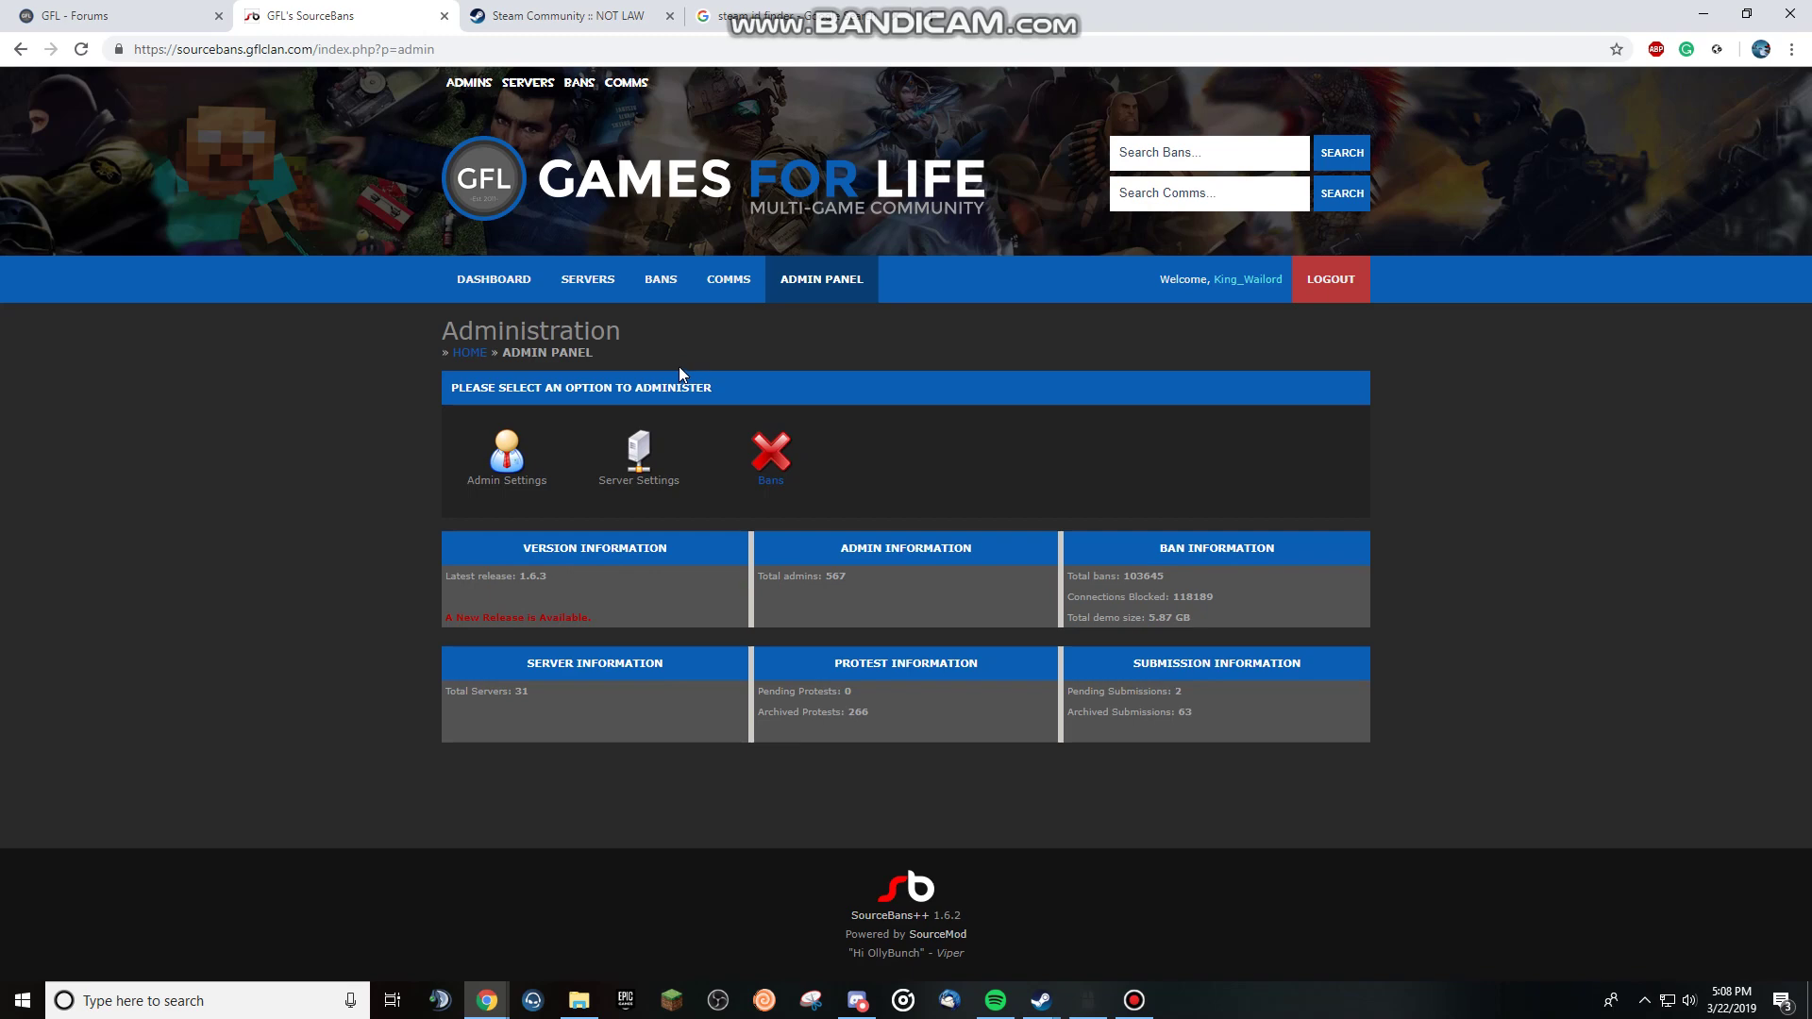
click(575, 15)
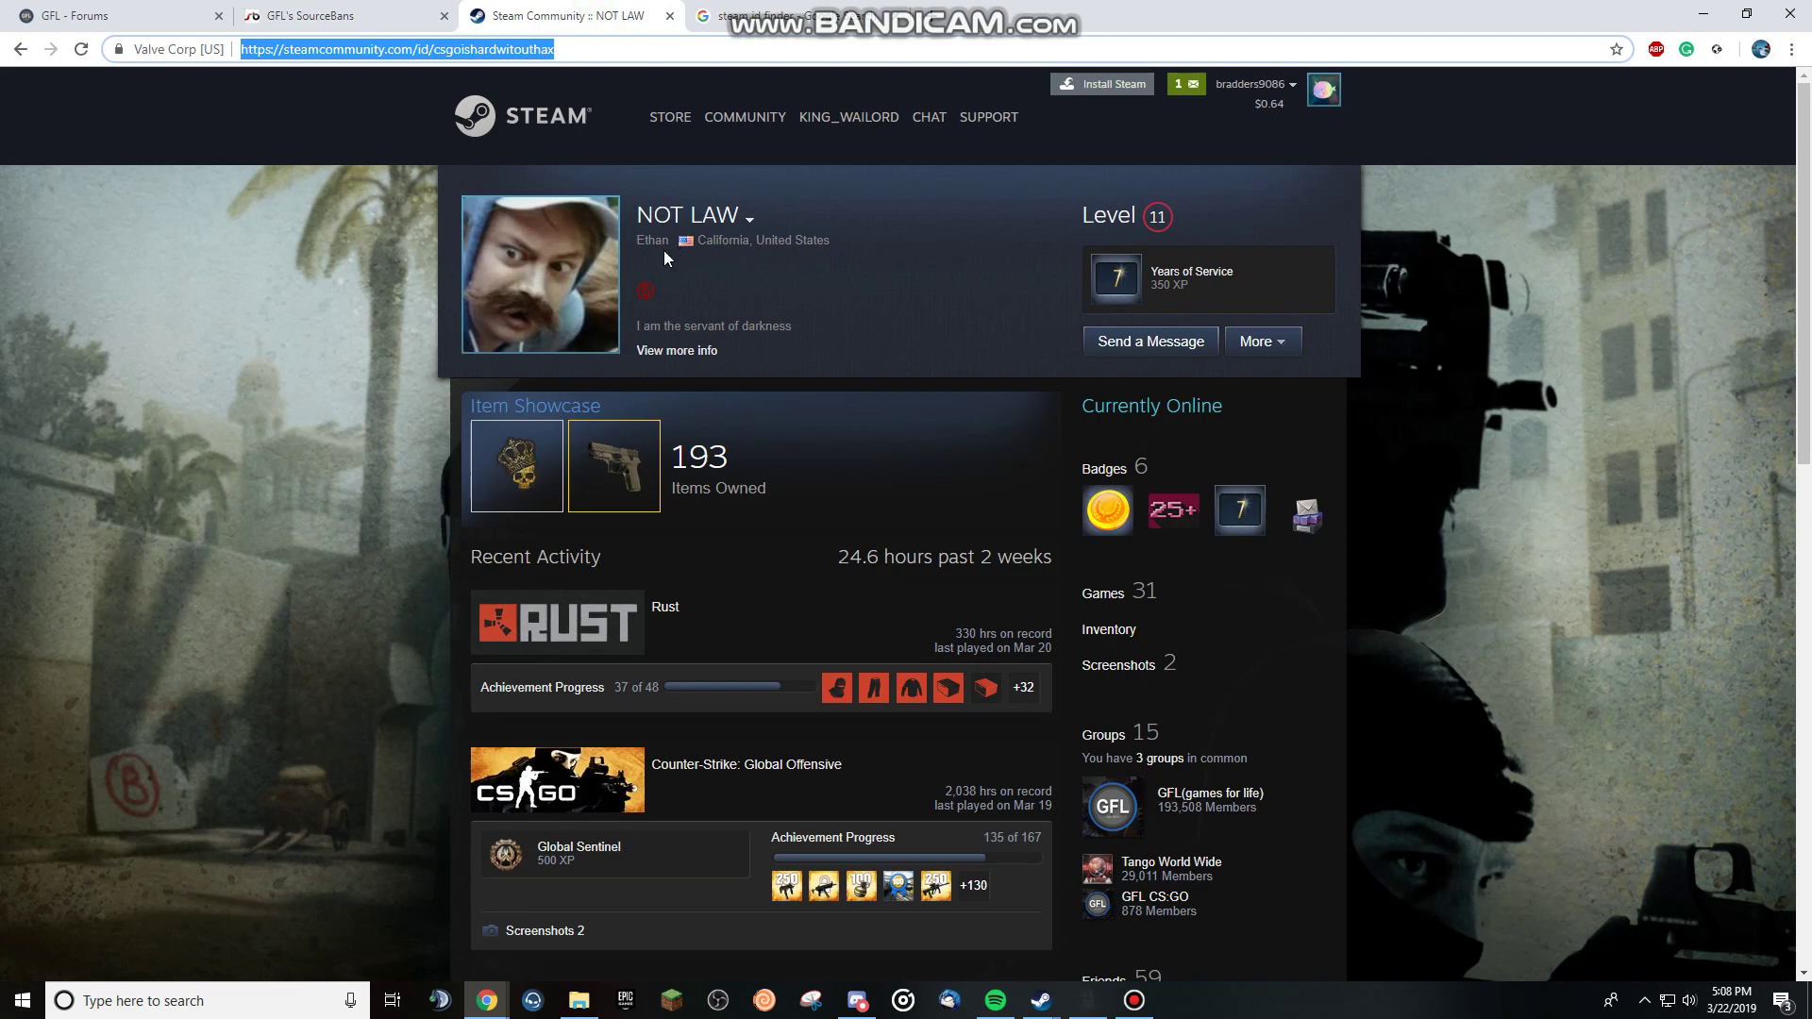
click(351, 14)
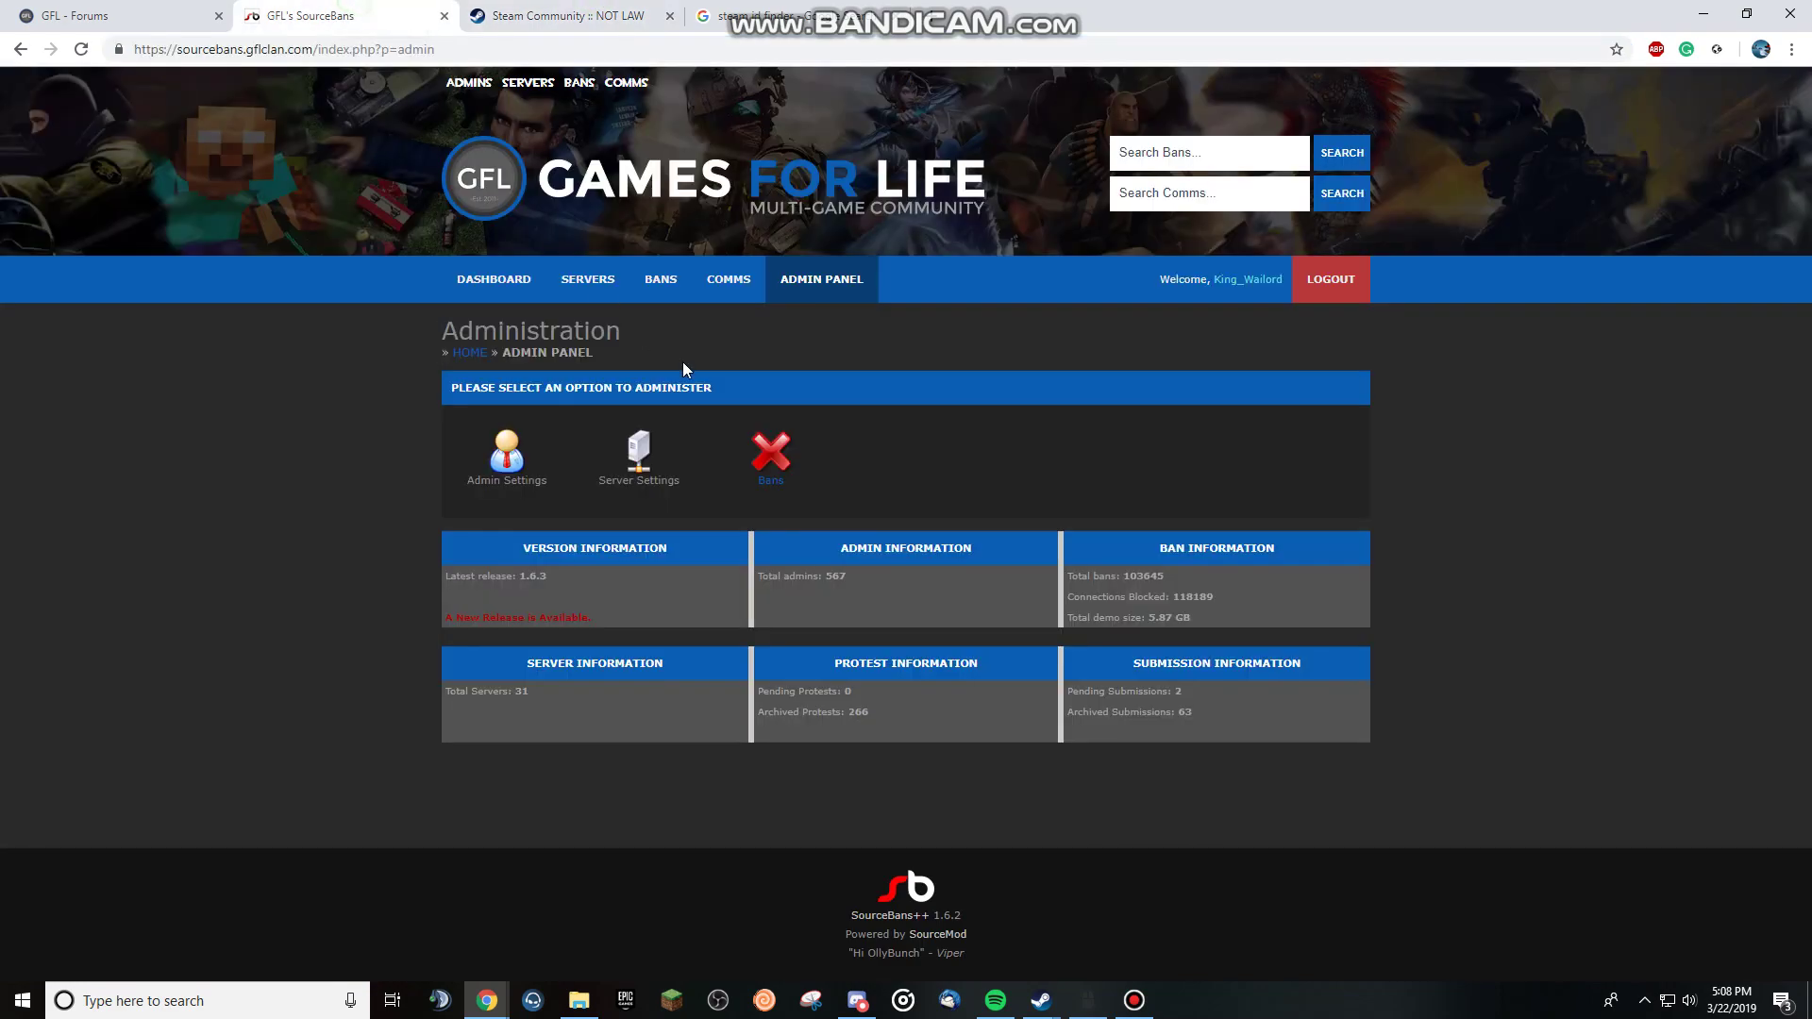
click(563, 11)
click(363, 13)
click(786, 462)
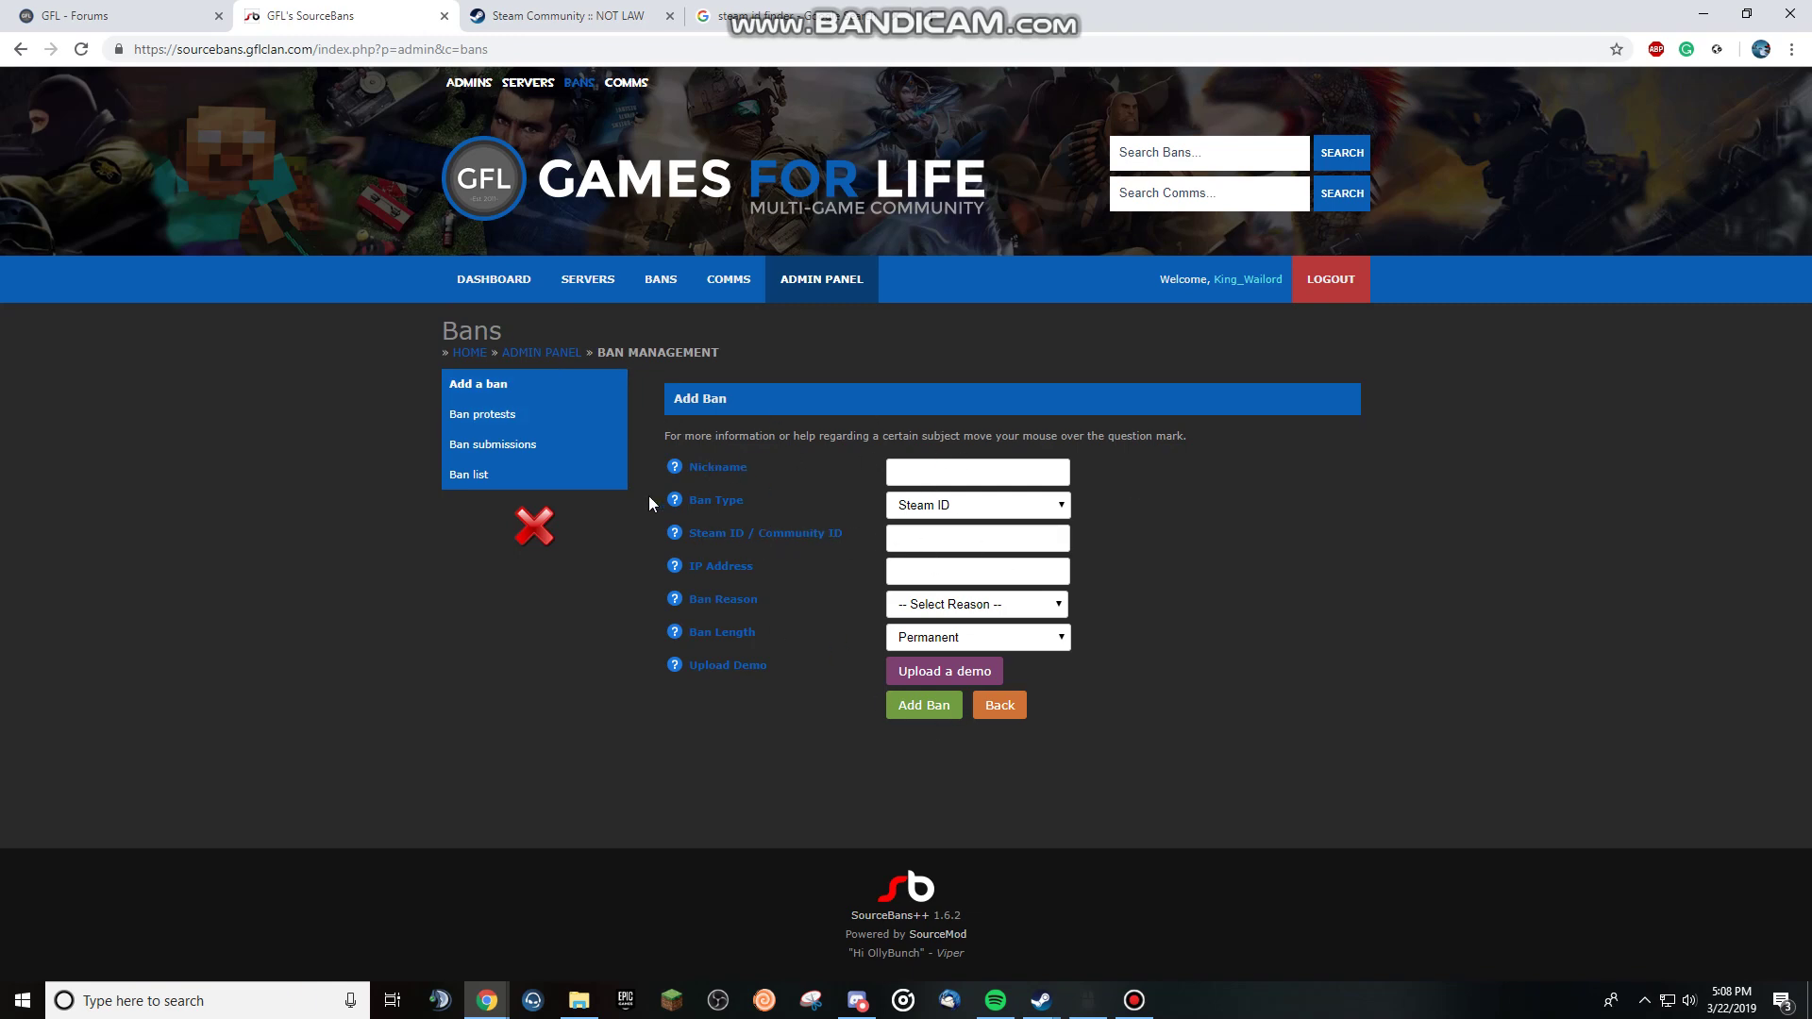
Copy the full profile URL of the player's open Steam Community page.
click(543, 14)
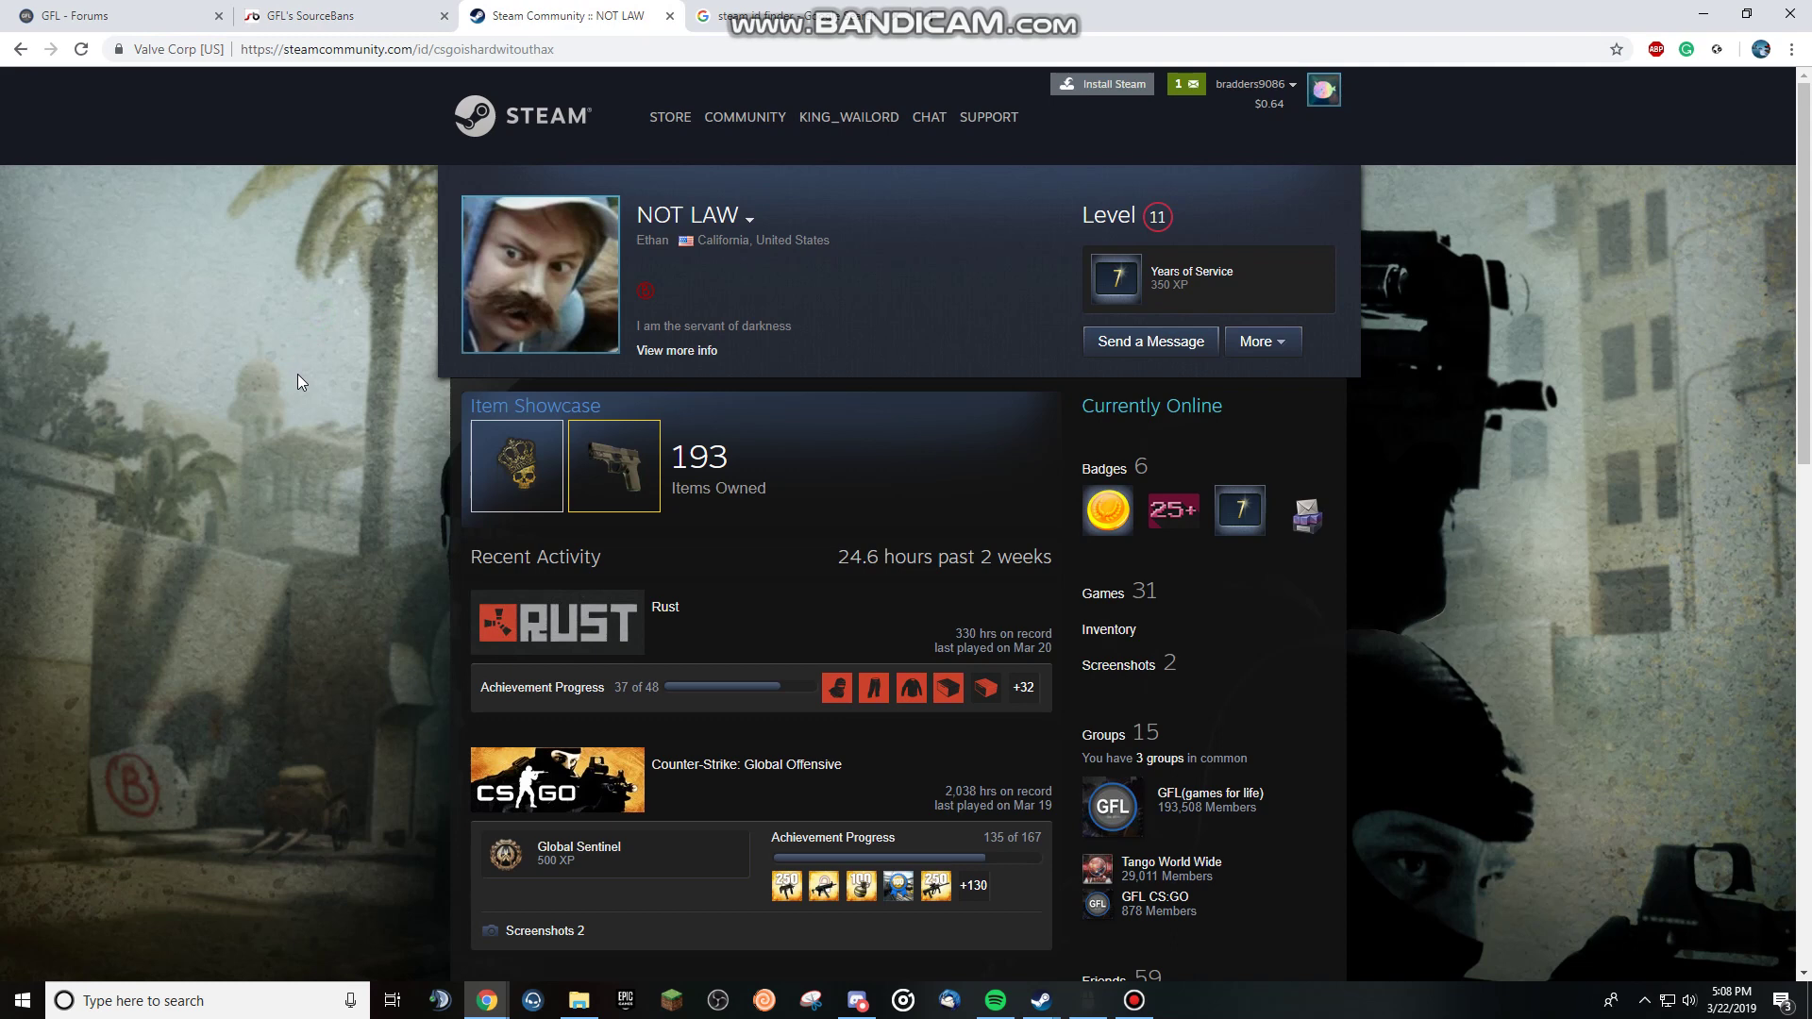
click(469, 51)
right_click(358, 50)
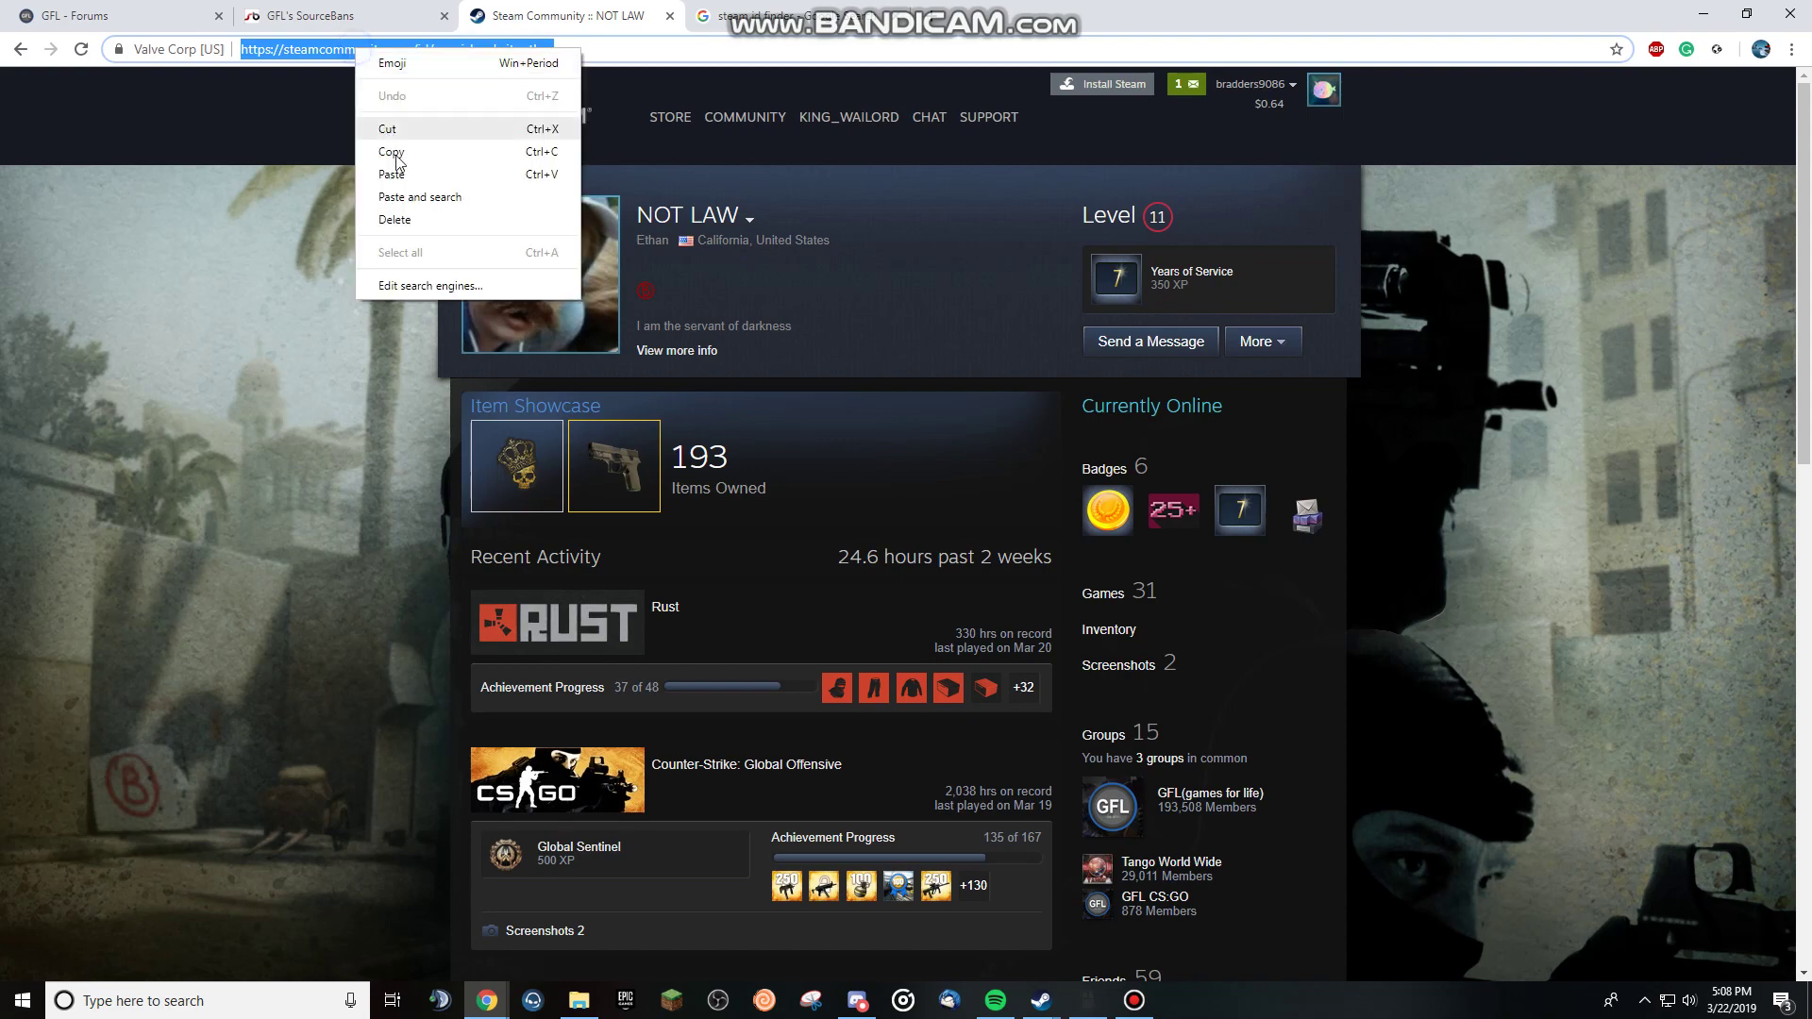
click(392, 153)
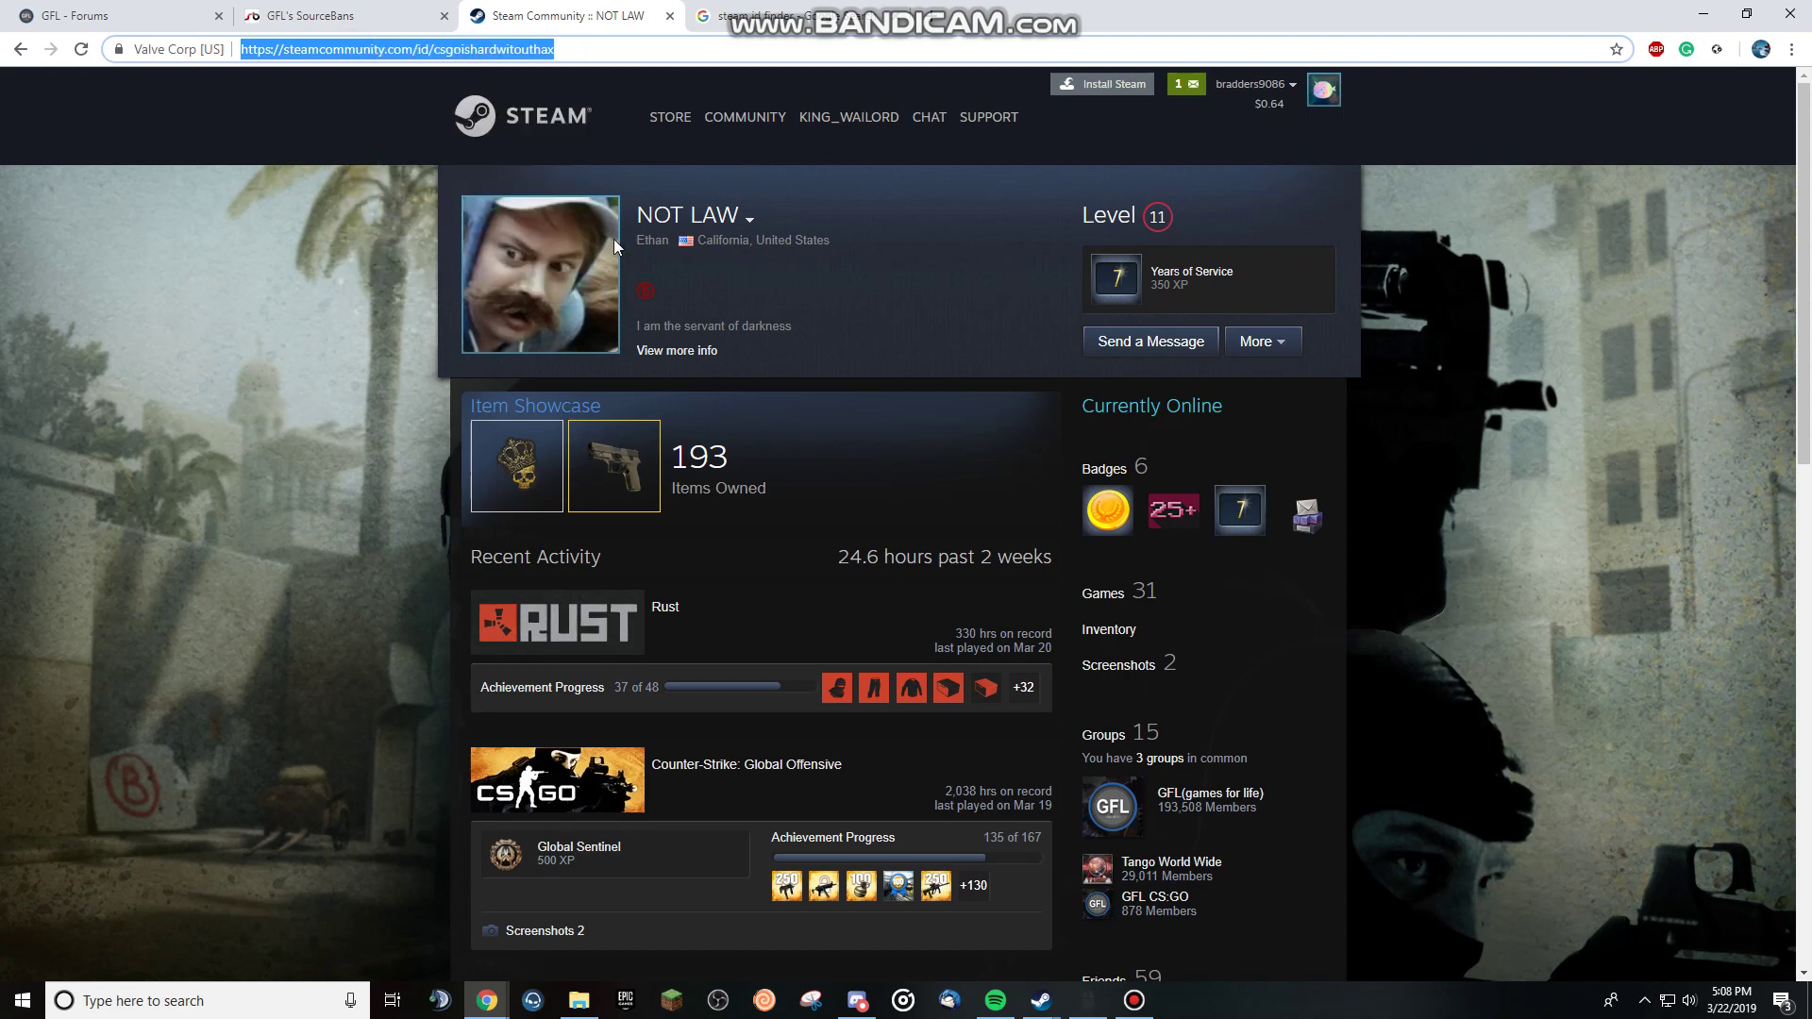
Open the Steam ID Finder site at steamid.xyz from the existing "steam id finder" search results.
click(766, 19)
drag(278, 108, 154, 107)
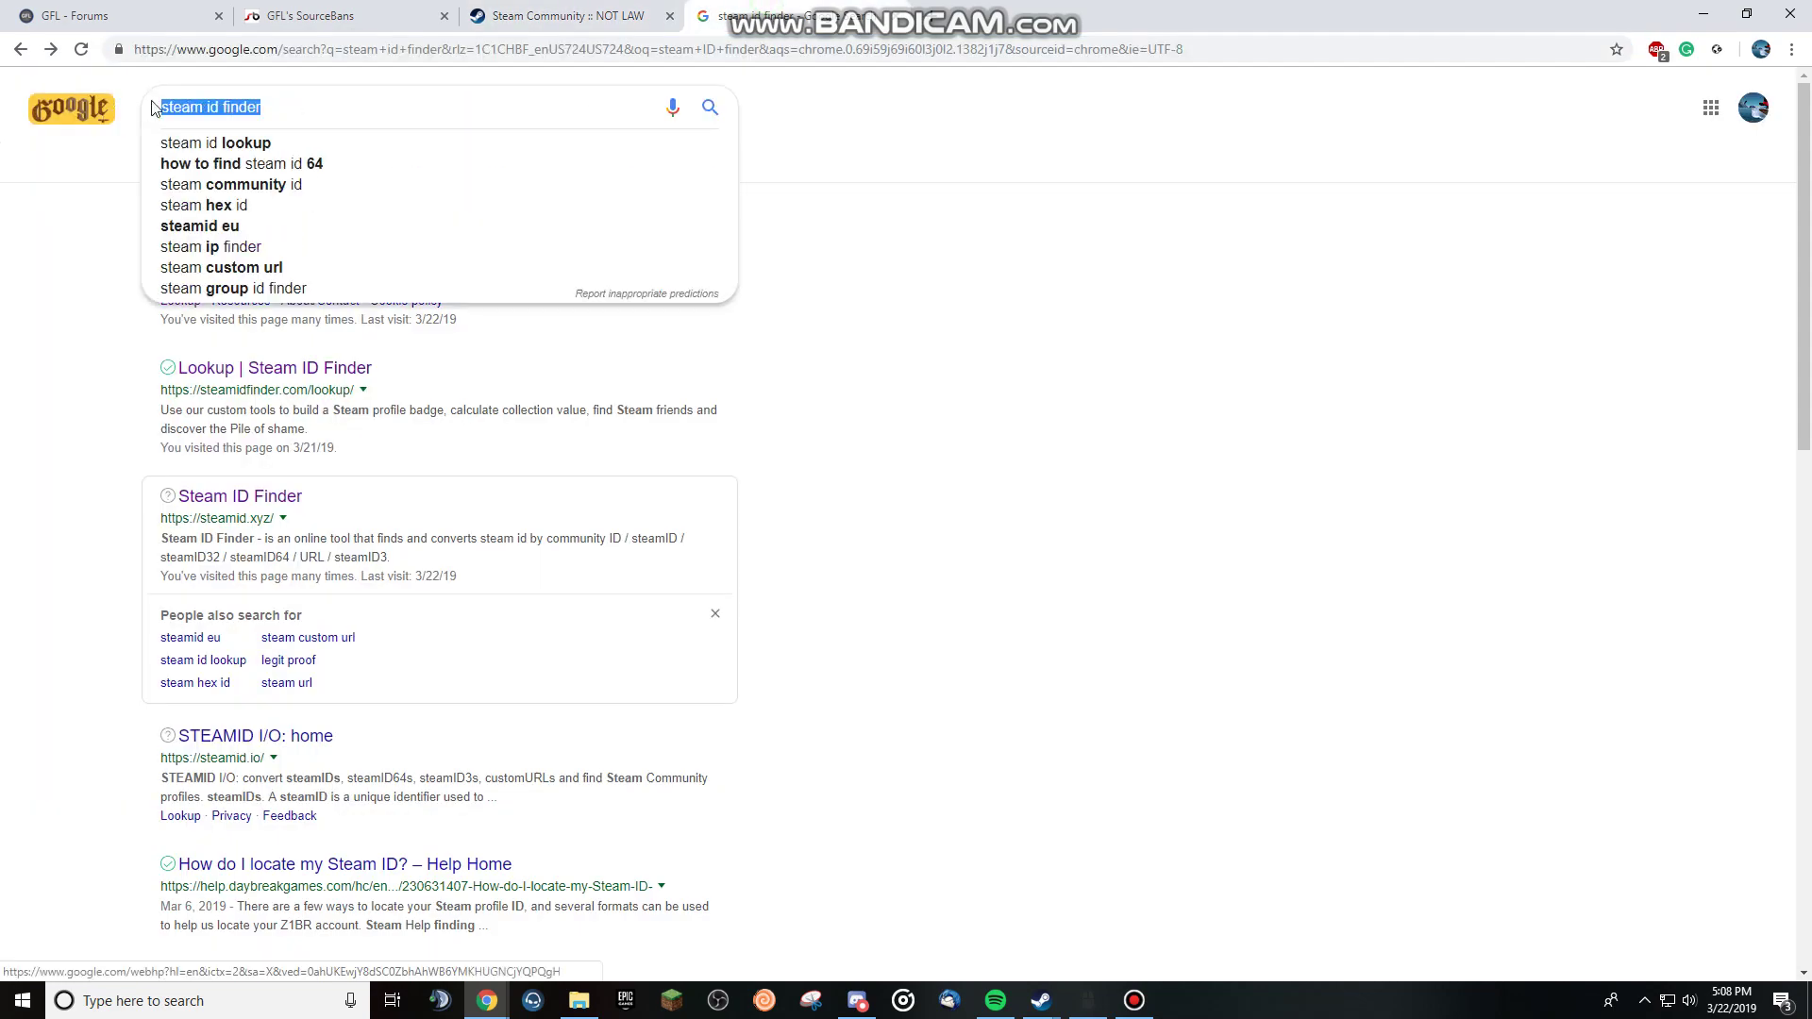
click(1161, 390)
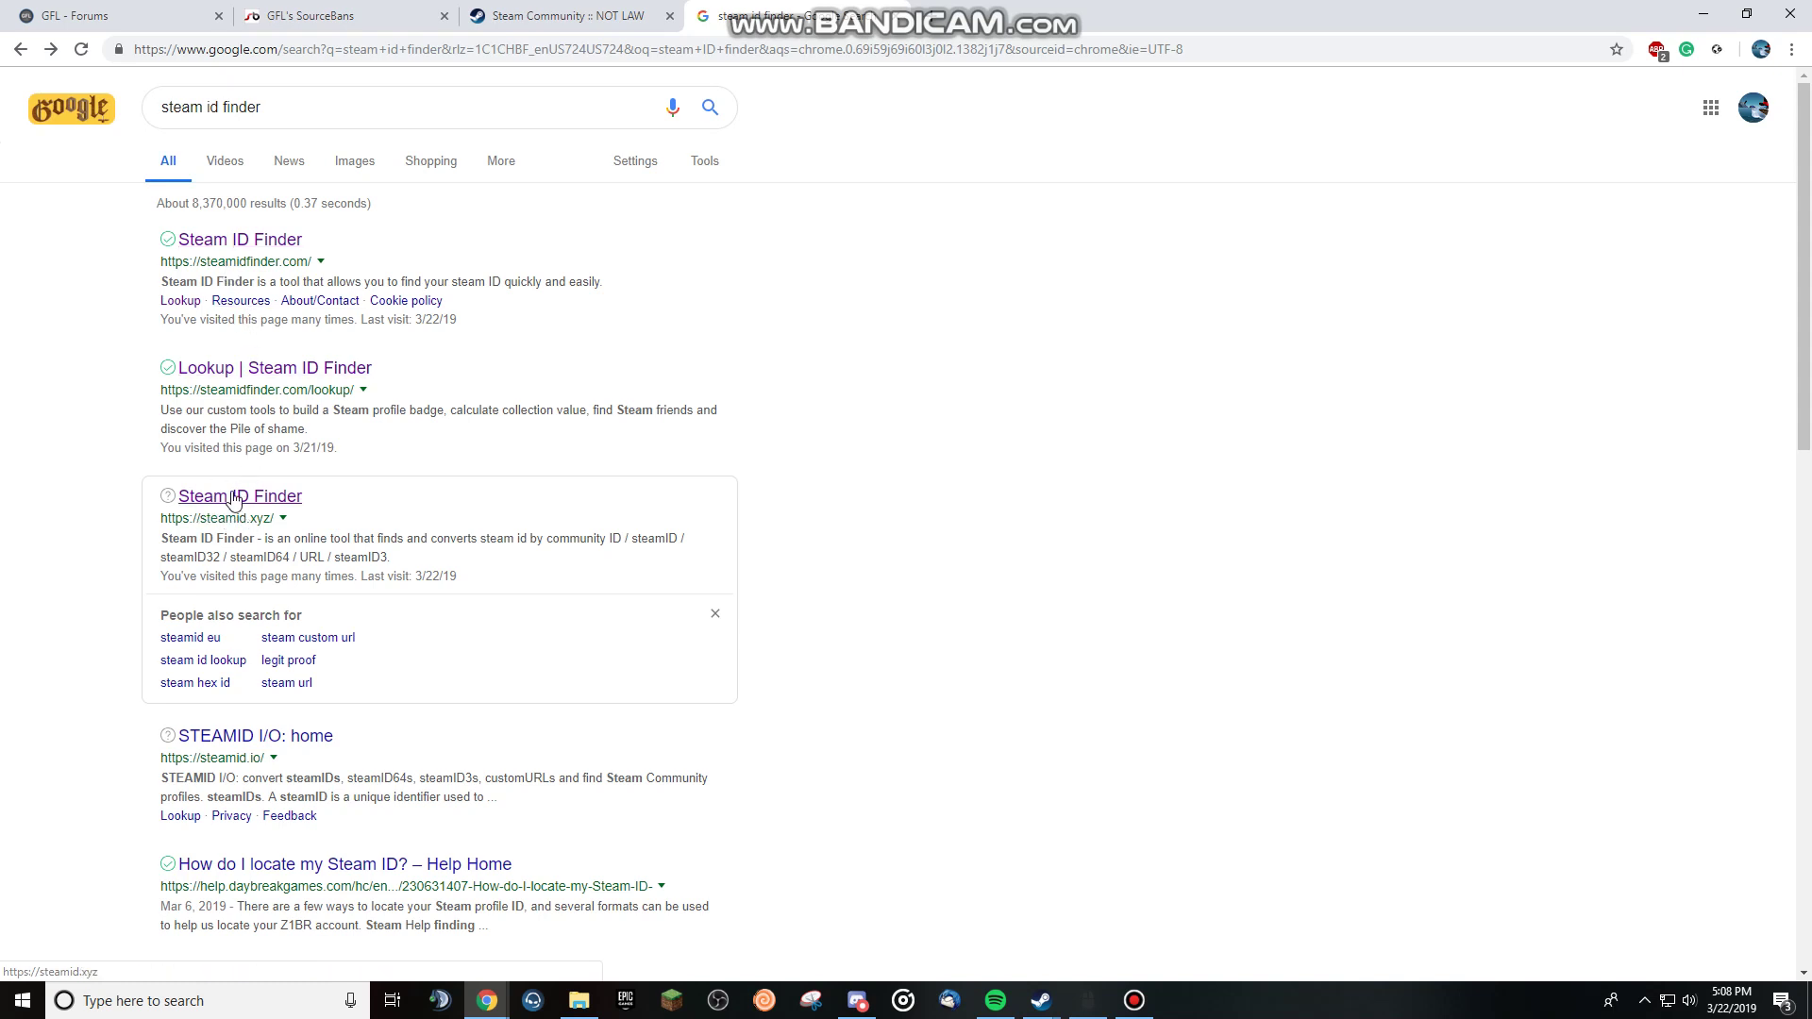
click(244, 497)
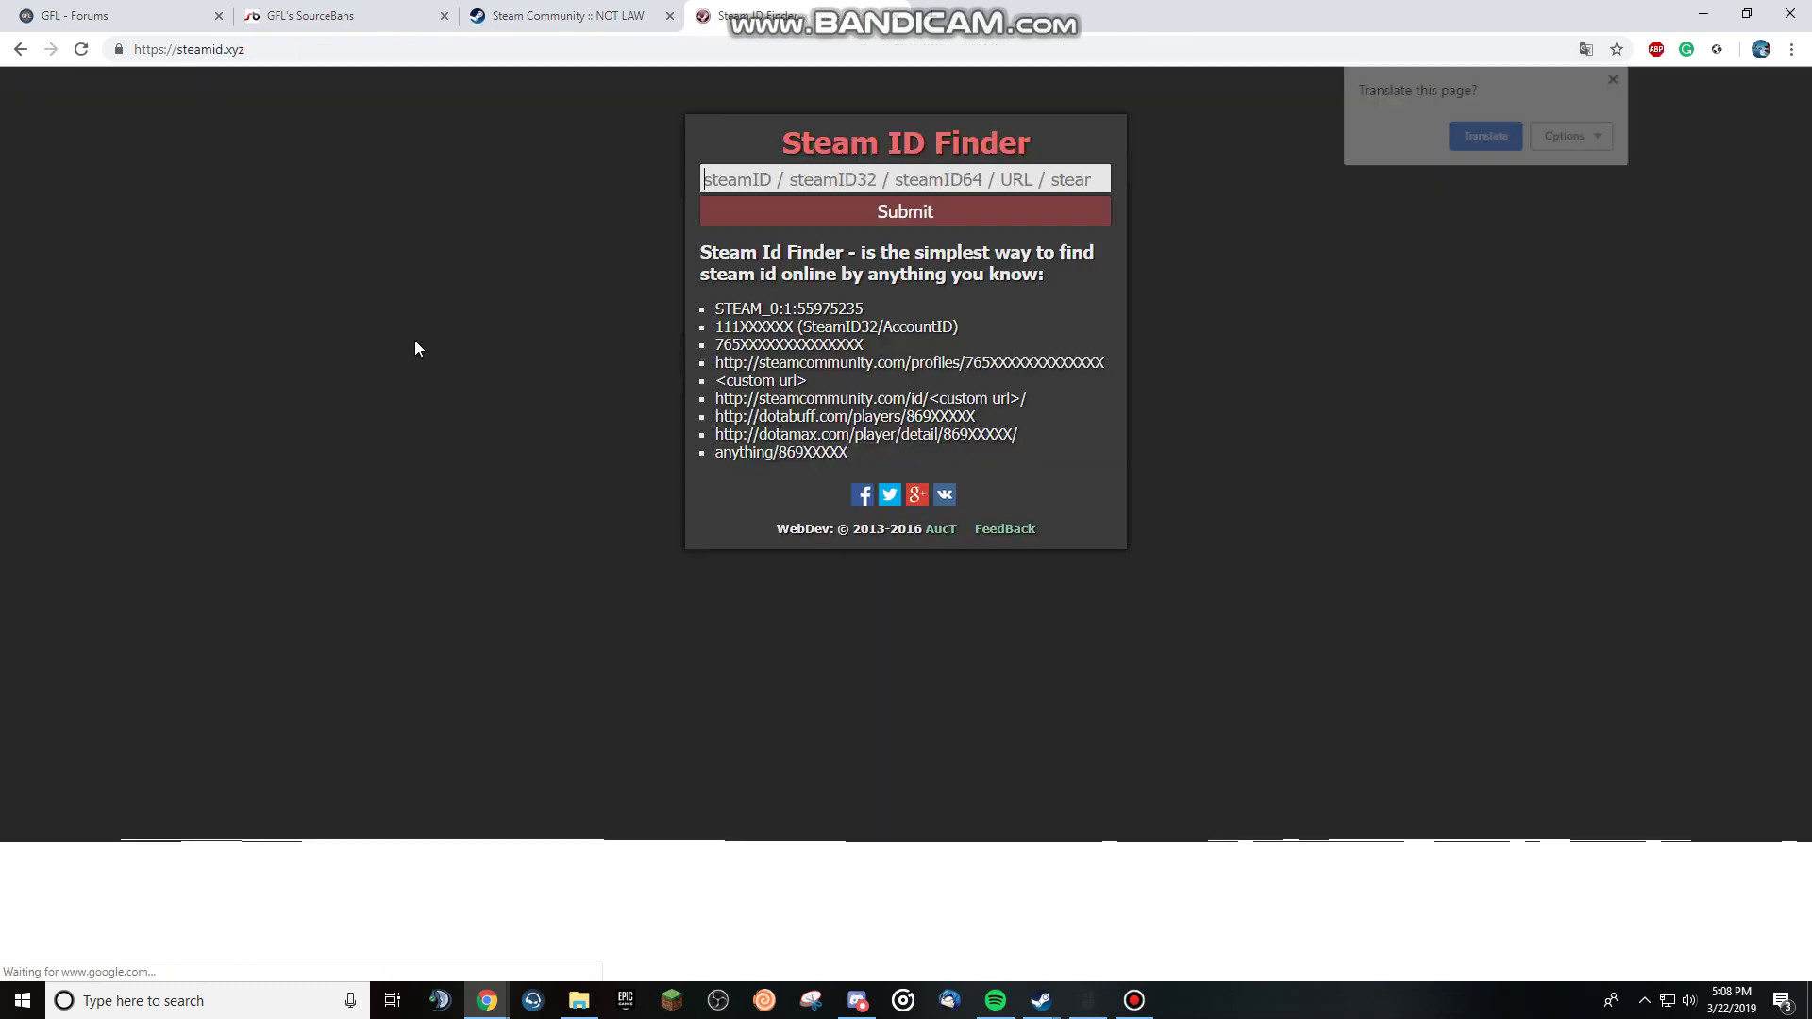
Look up the player in Steam ID Finder by pasting and submitting the copied Steam profile URL.
click(540, 13)
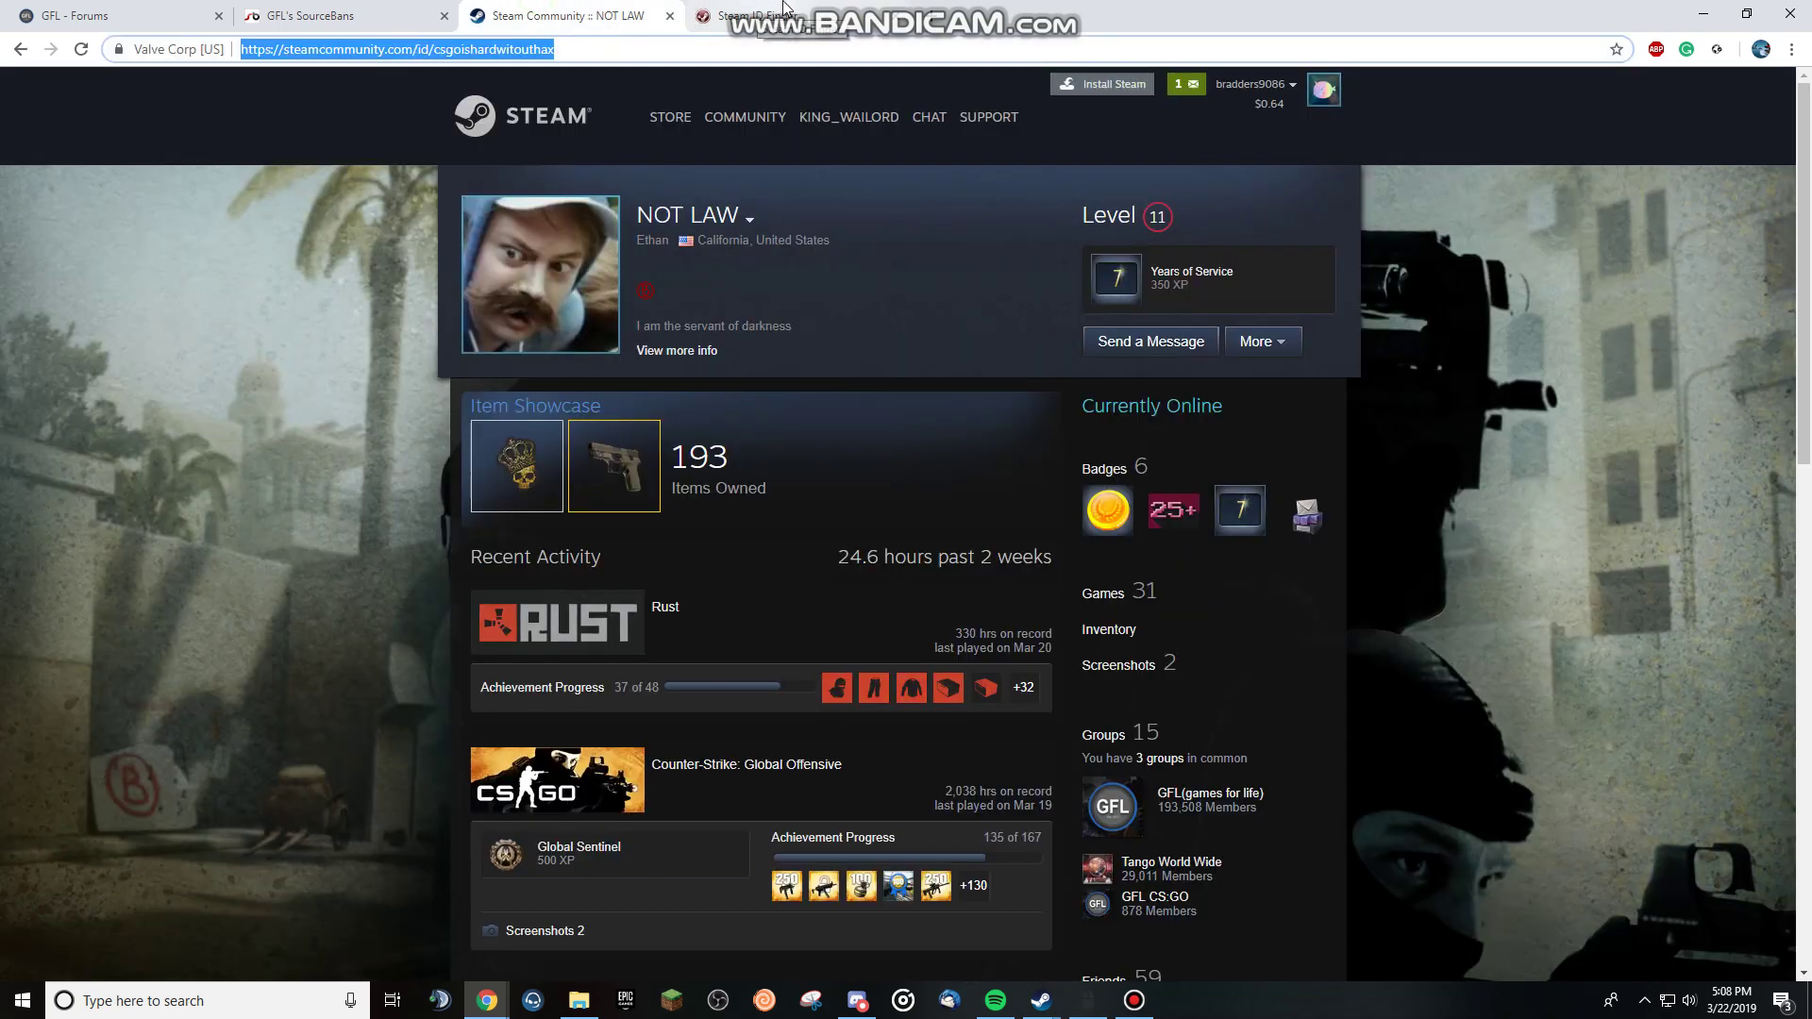
click(741, 15)
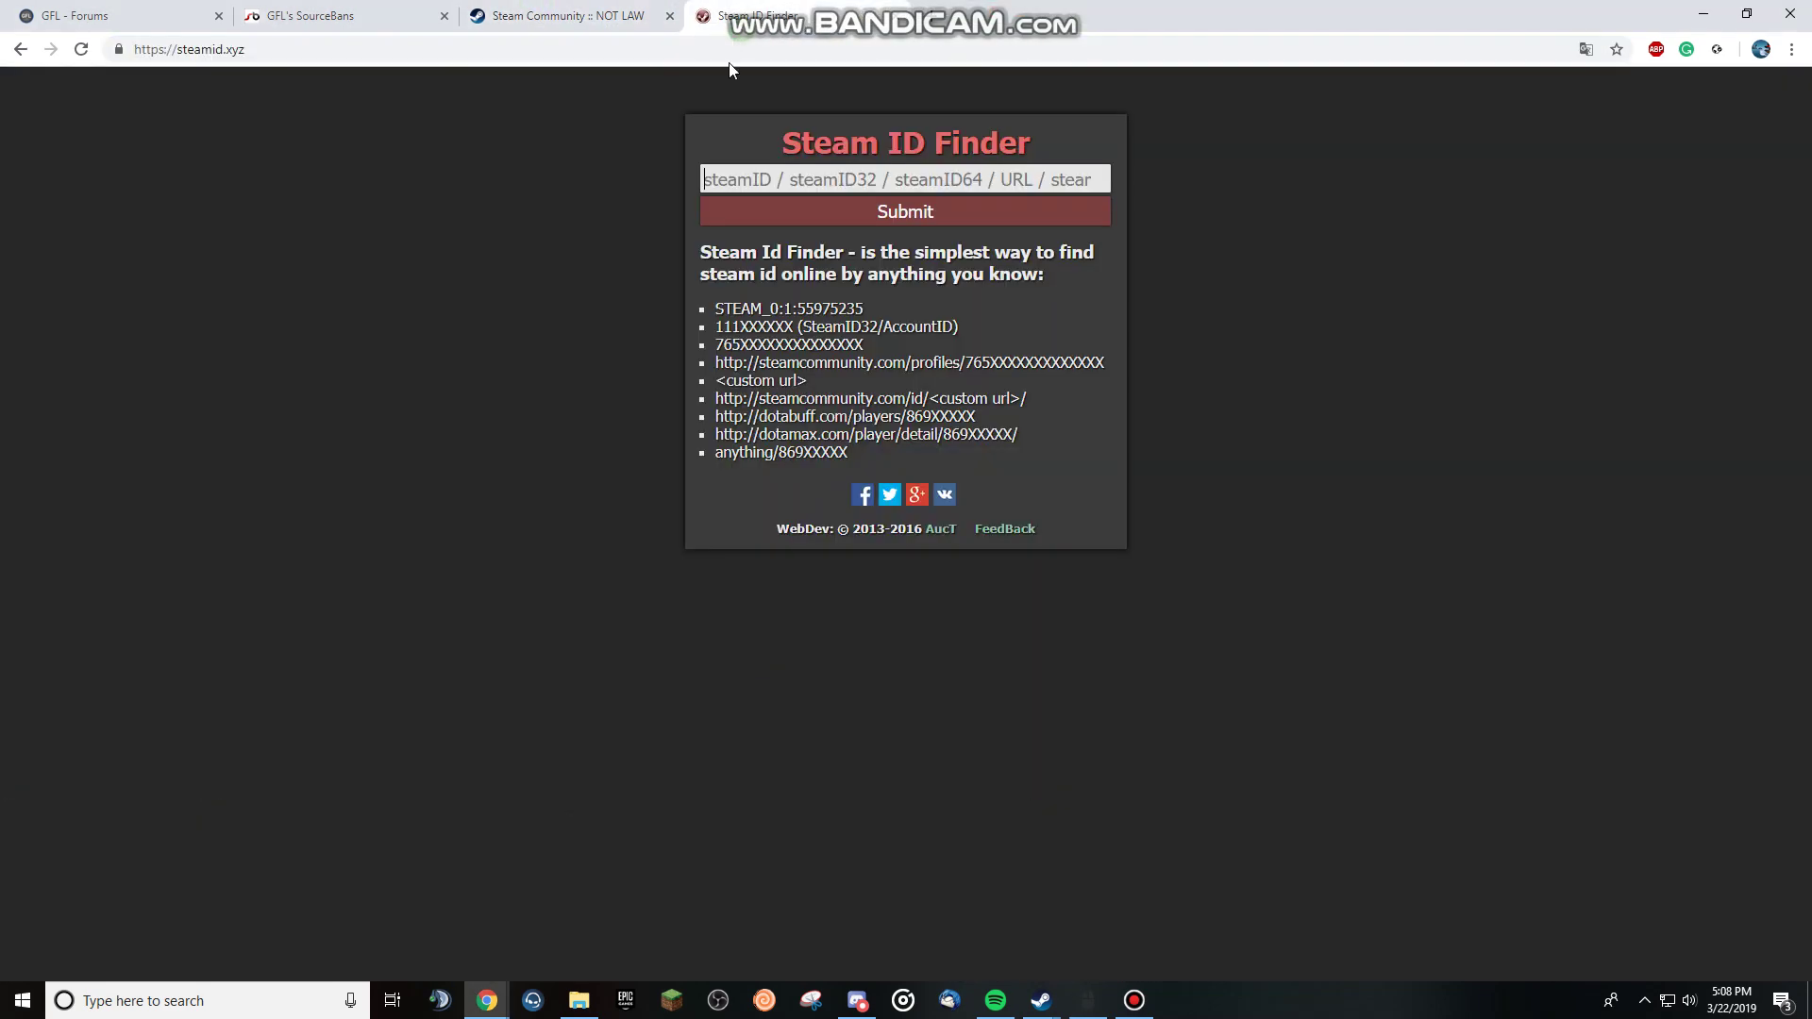
click(748, 179)
right_click(750, 180)
click(792, 323)
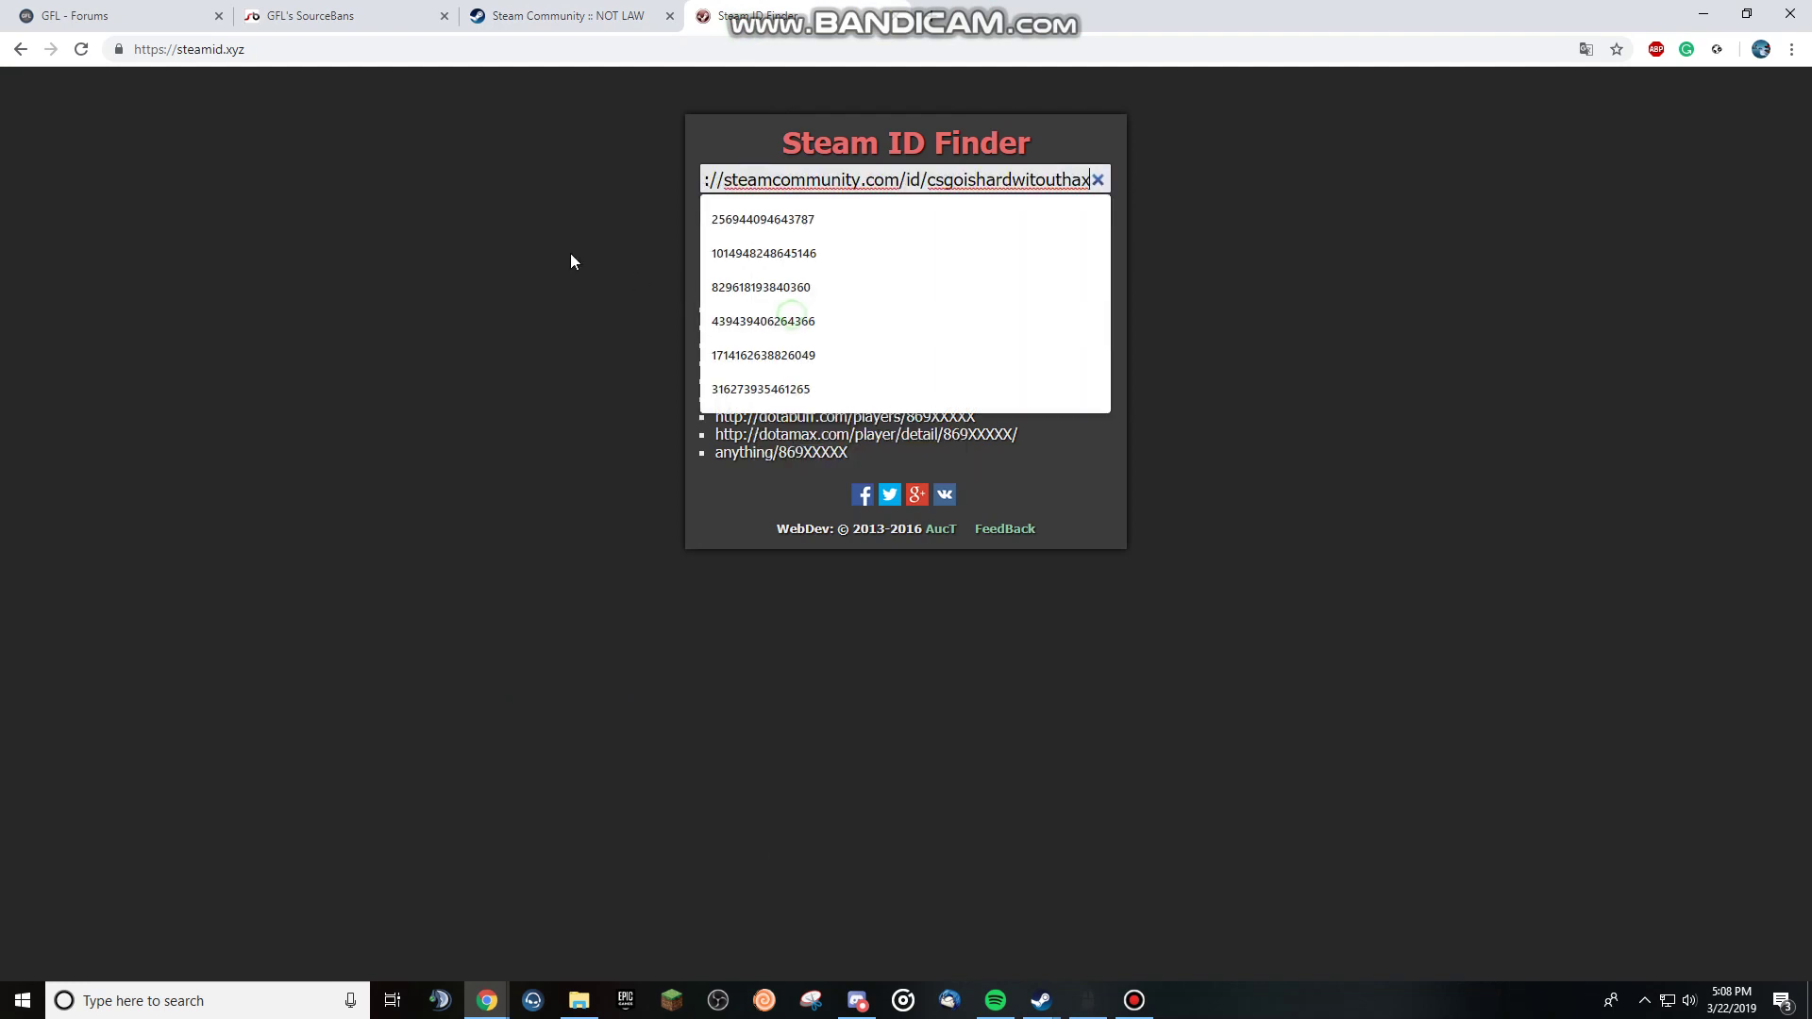
click(570, 253)
click(836, 217)
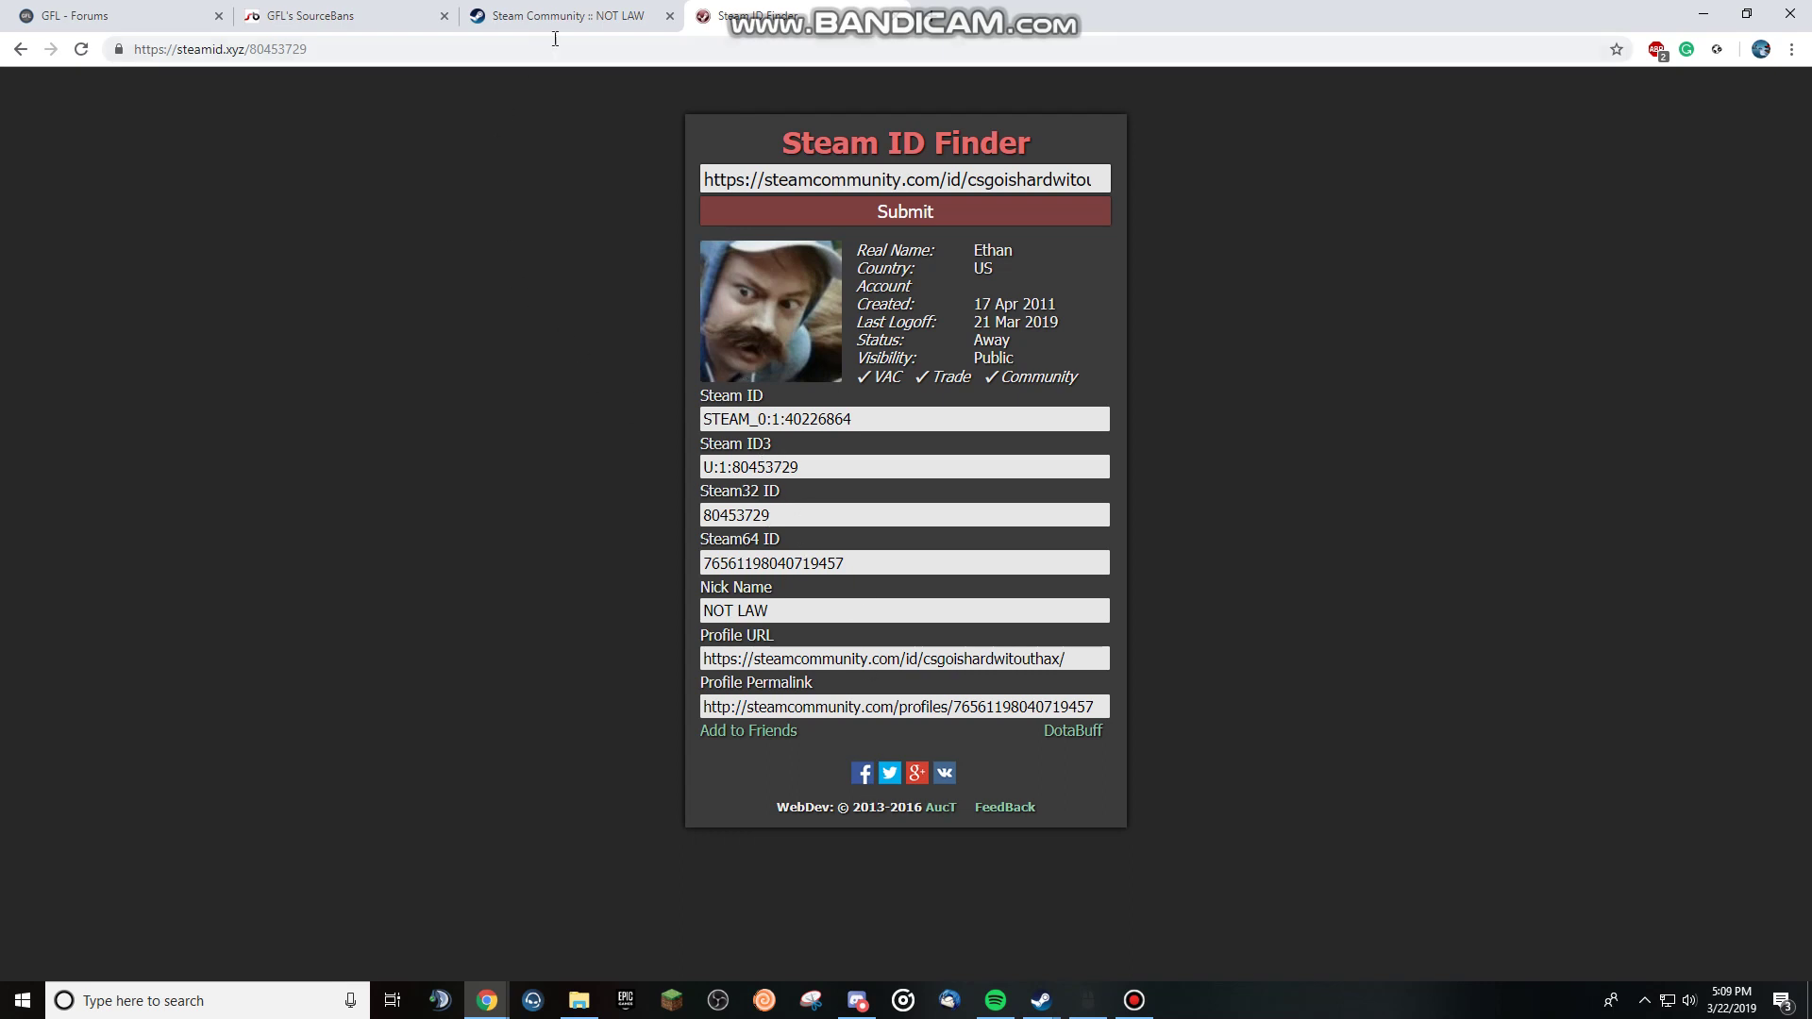
Close the player's Steam Community page and copy the Nick Name value from the Steam ID Finder result.
click(669, 16)
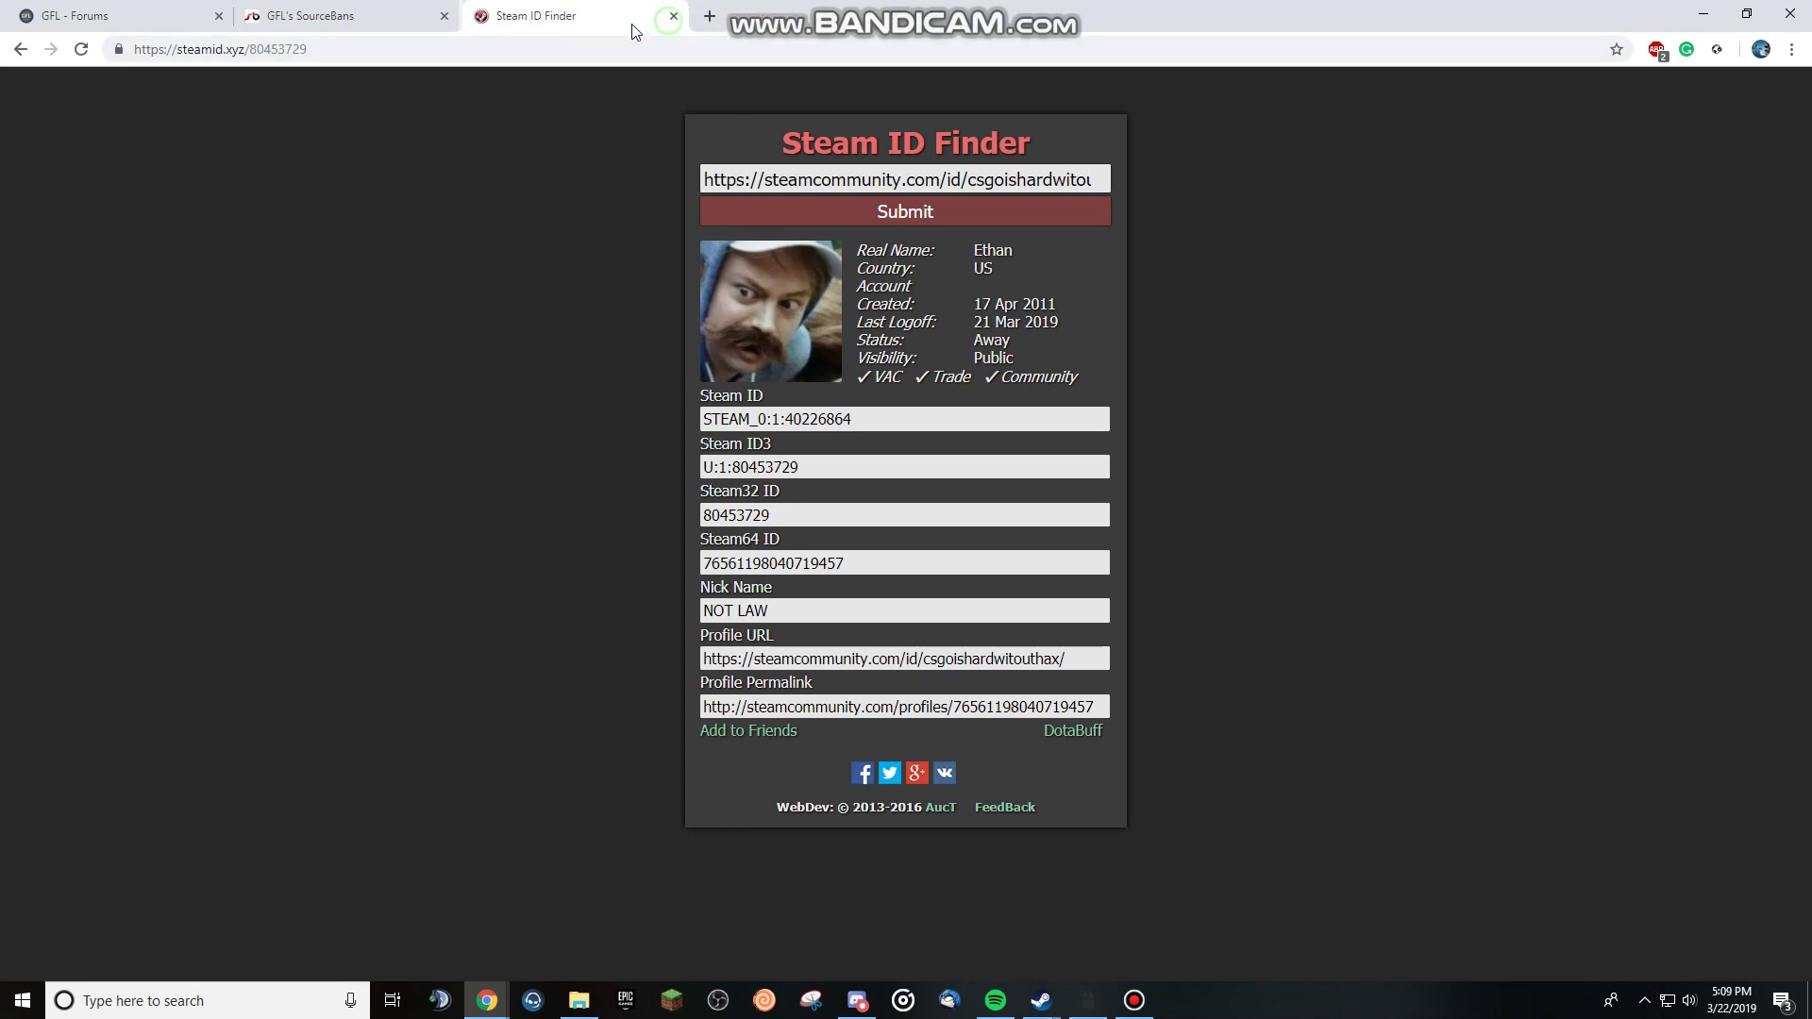
click(312, 16)
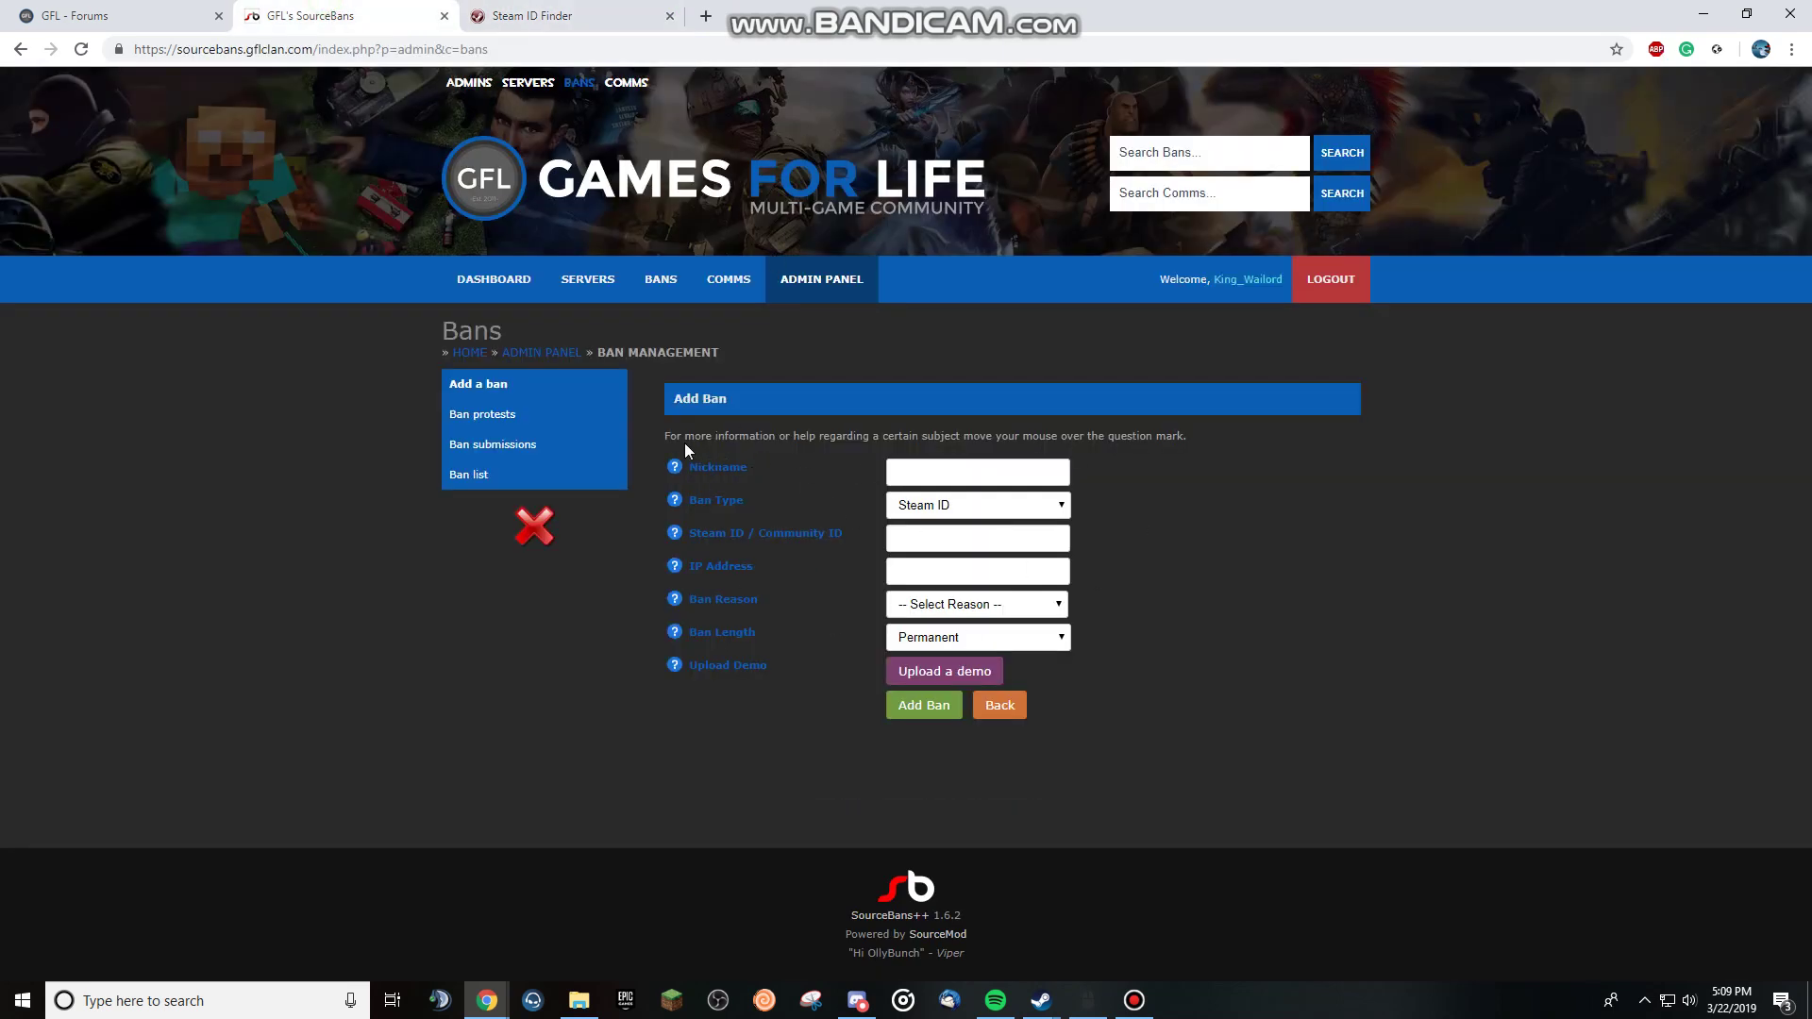
click(548, 15)
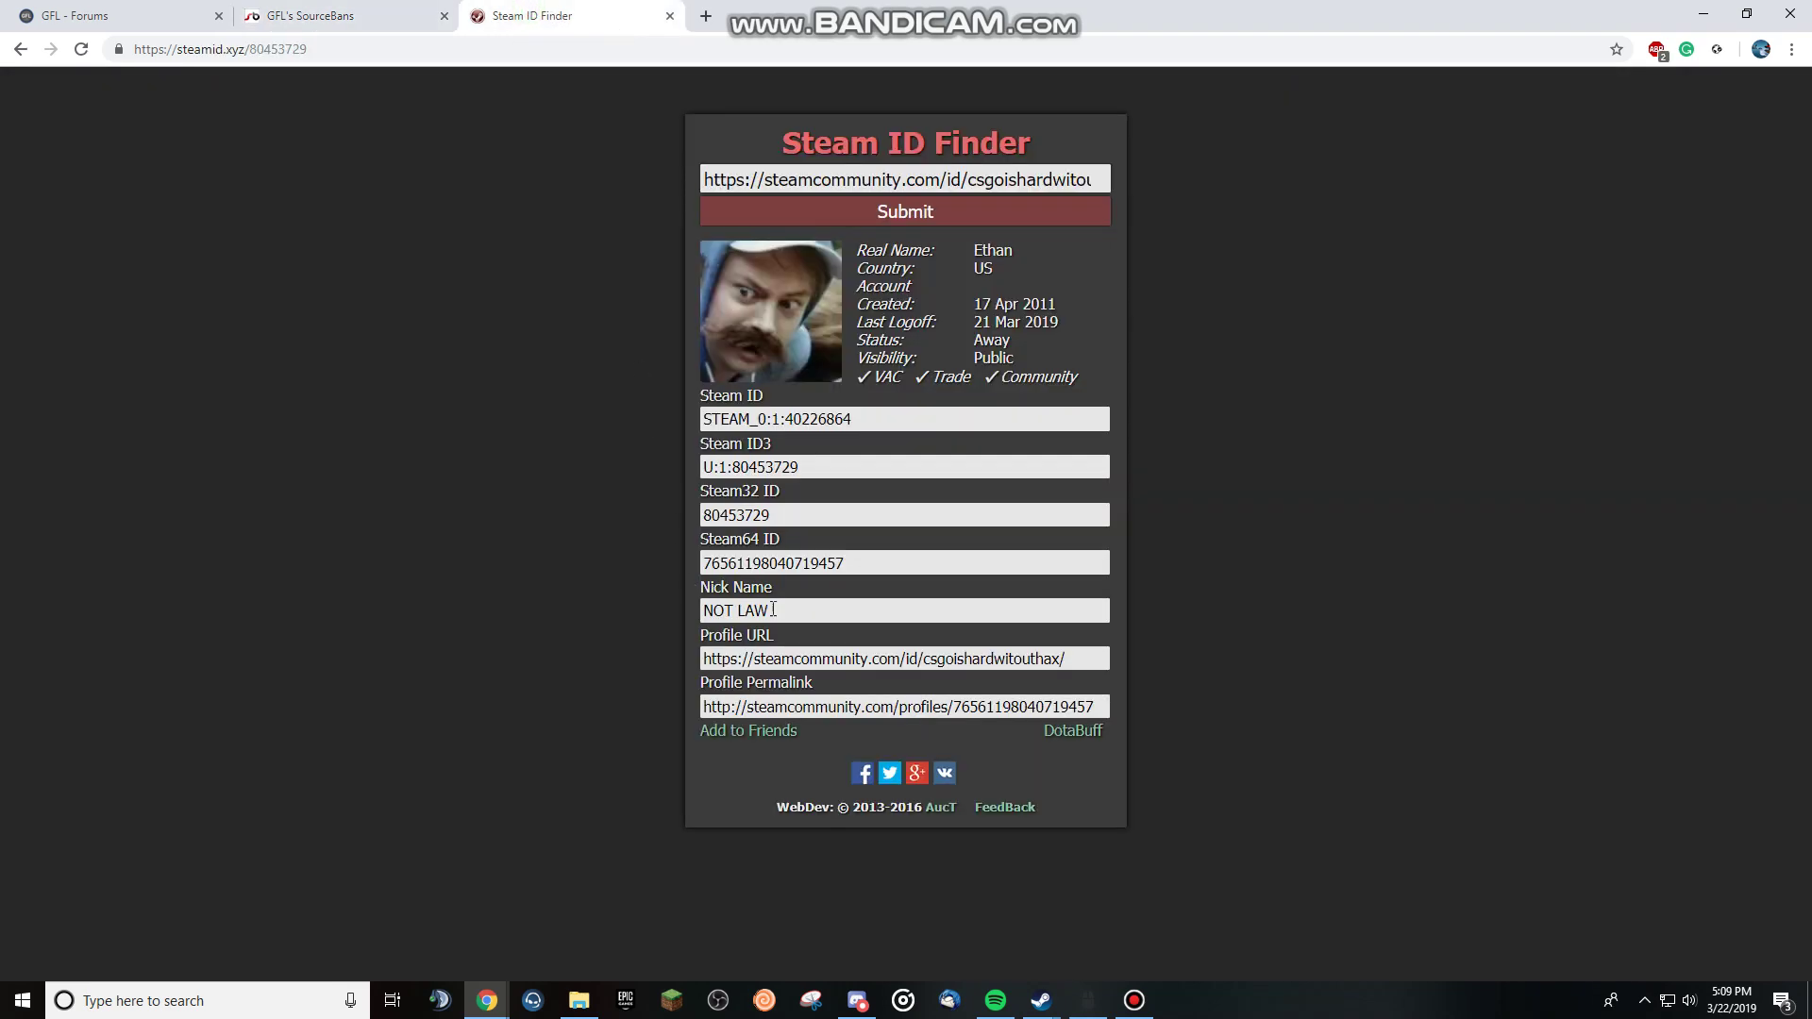
drag(773, 609, 687, 621)
right_click(728, 615)
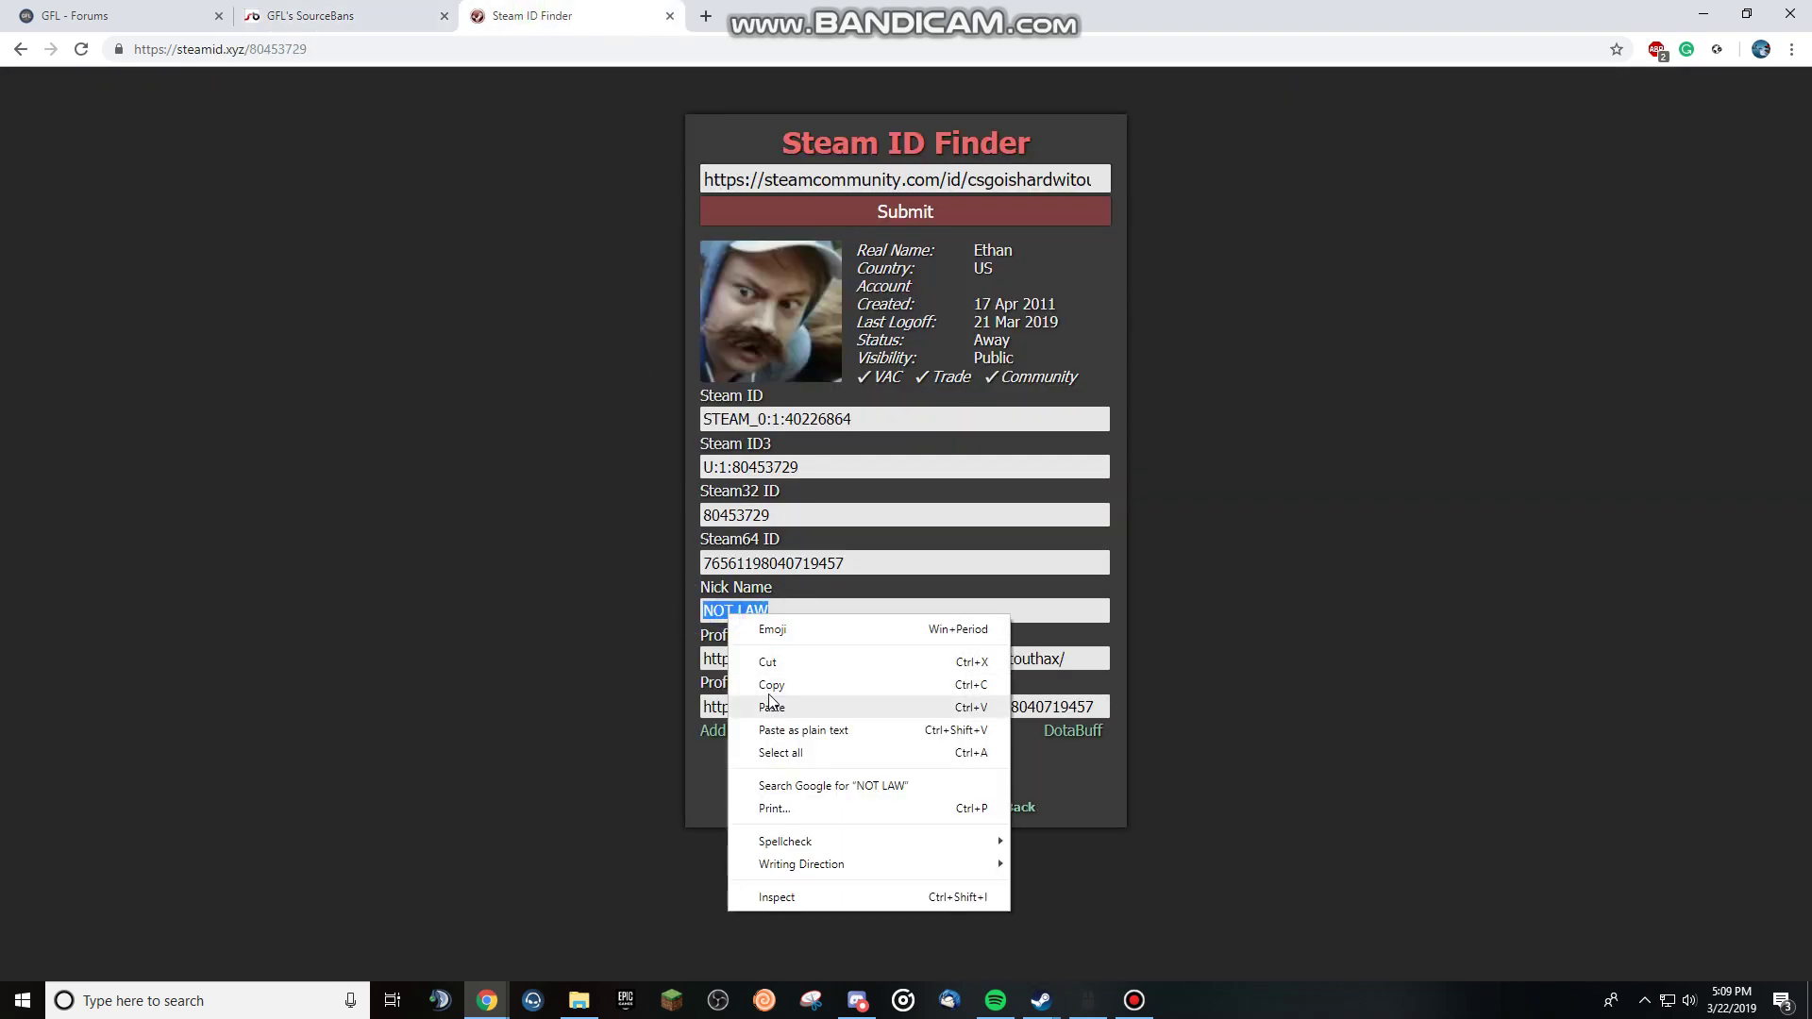
click(771, 685)
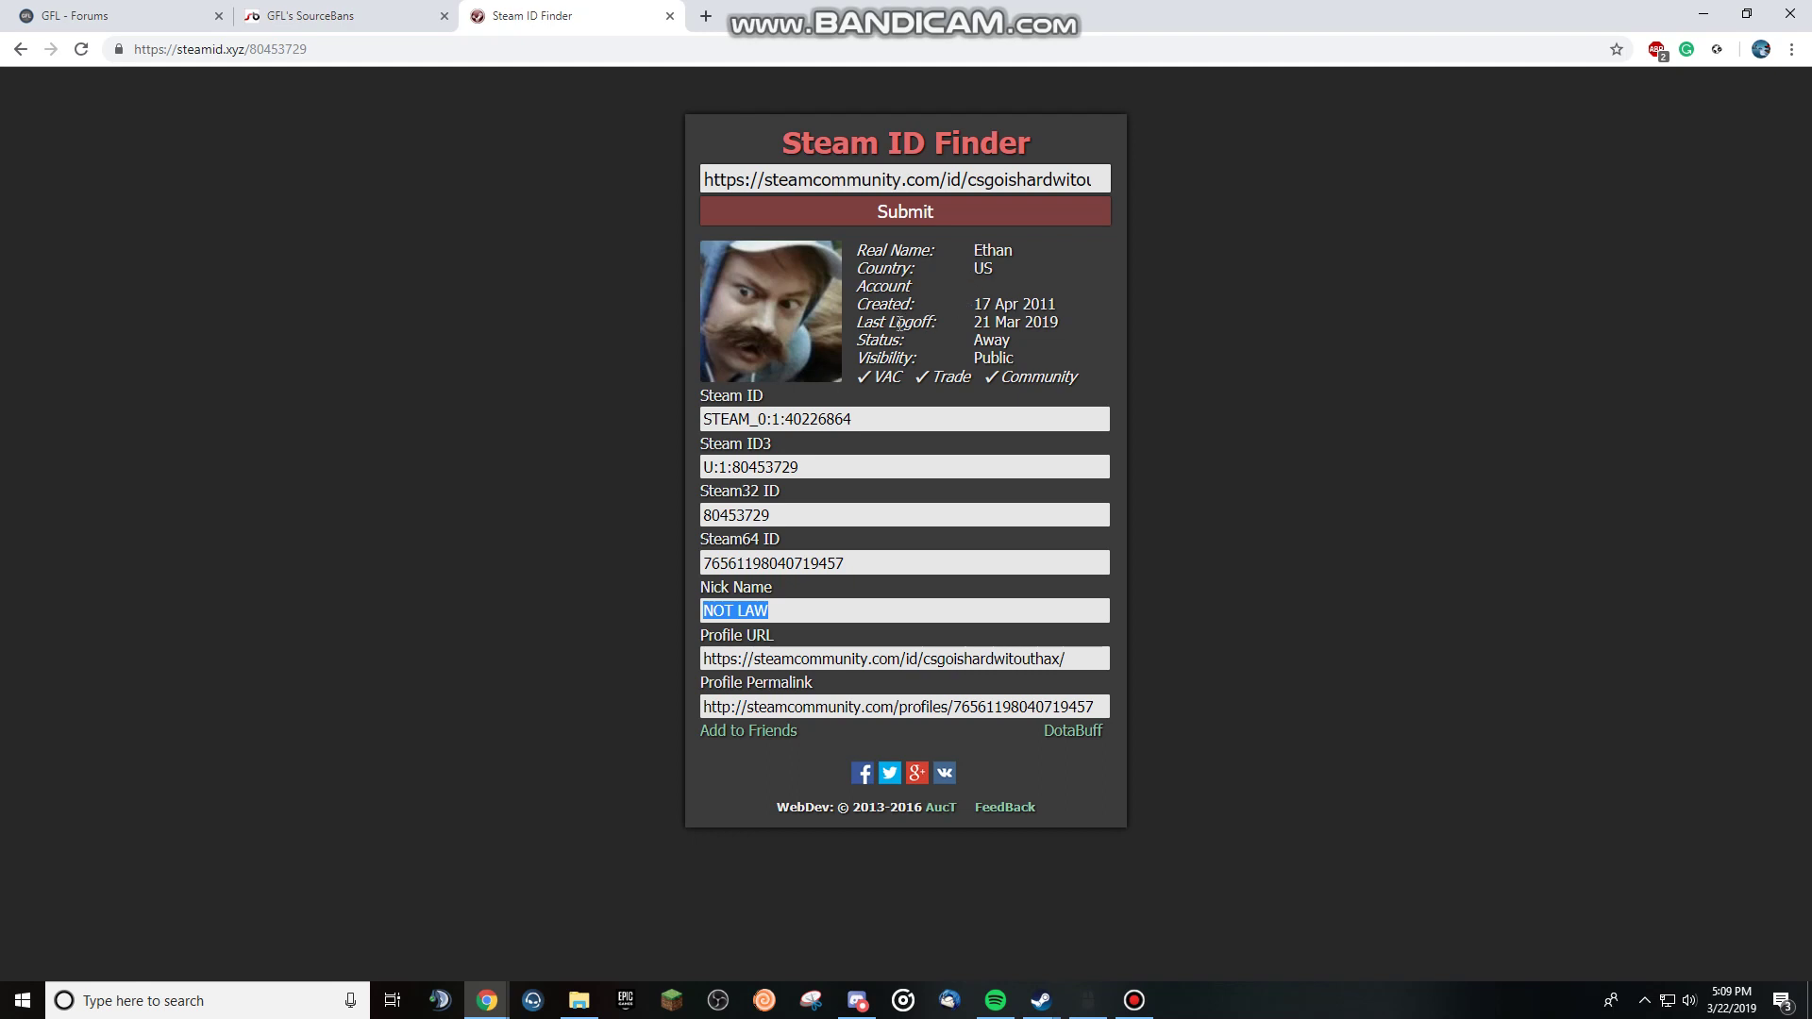
Paste the copied player nickname into the Nickname field of the SourceBans Add Ban form.
click(351, 13)
right_click(901, 454)
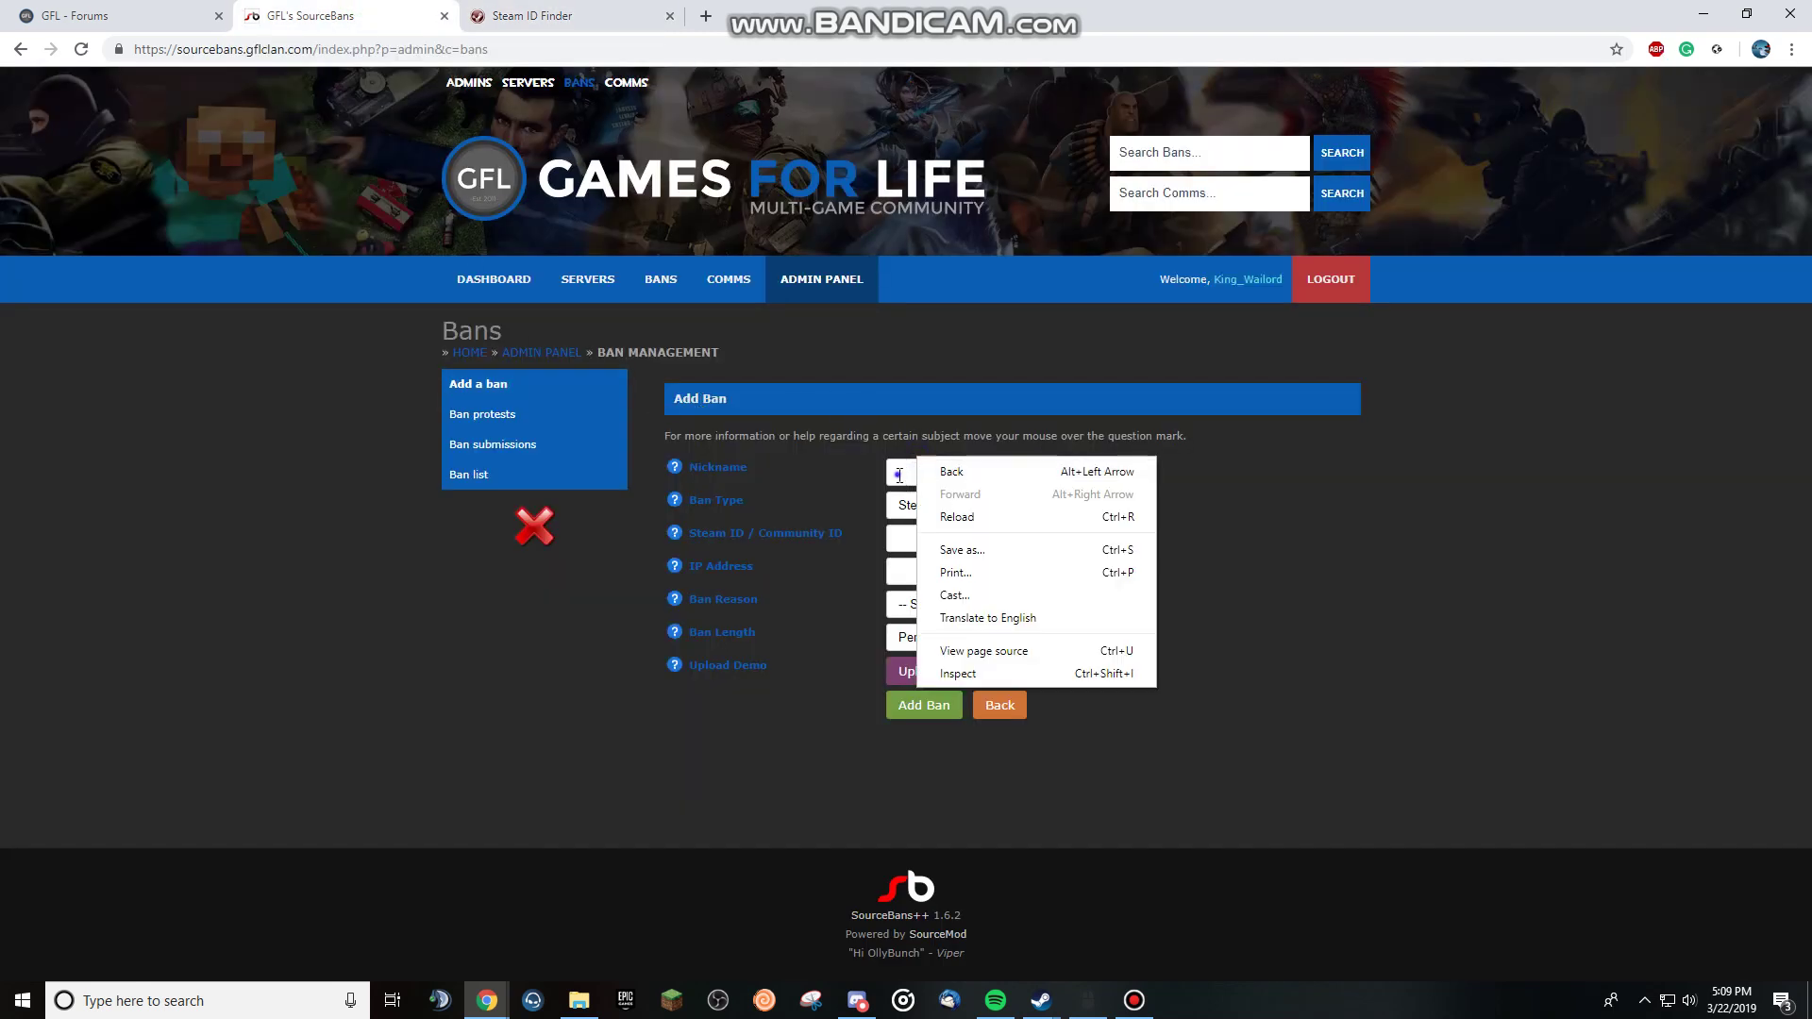
right_click(897, 474)
click(940, 624)
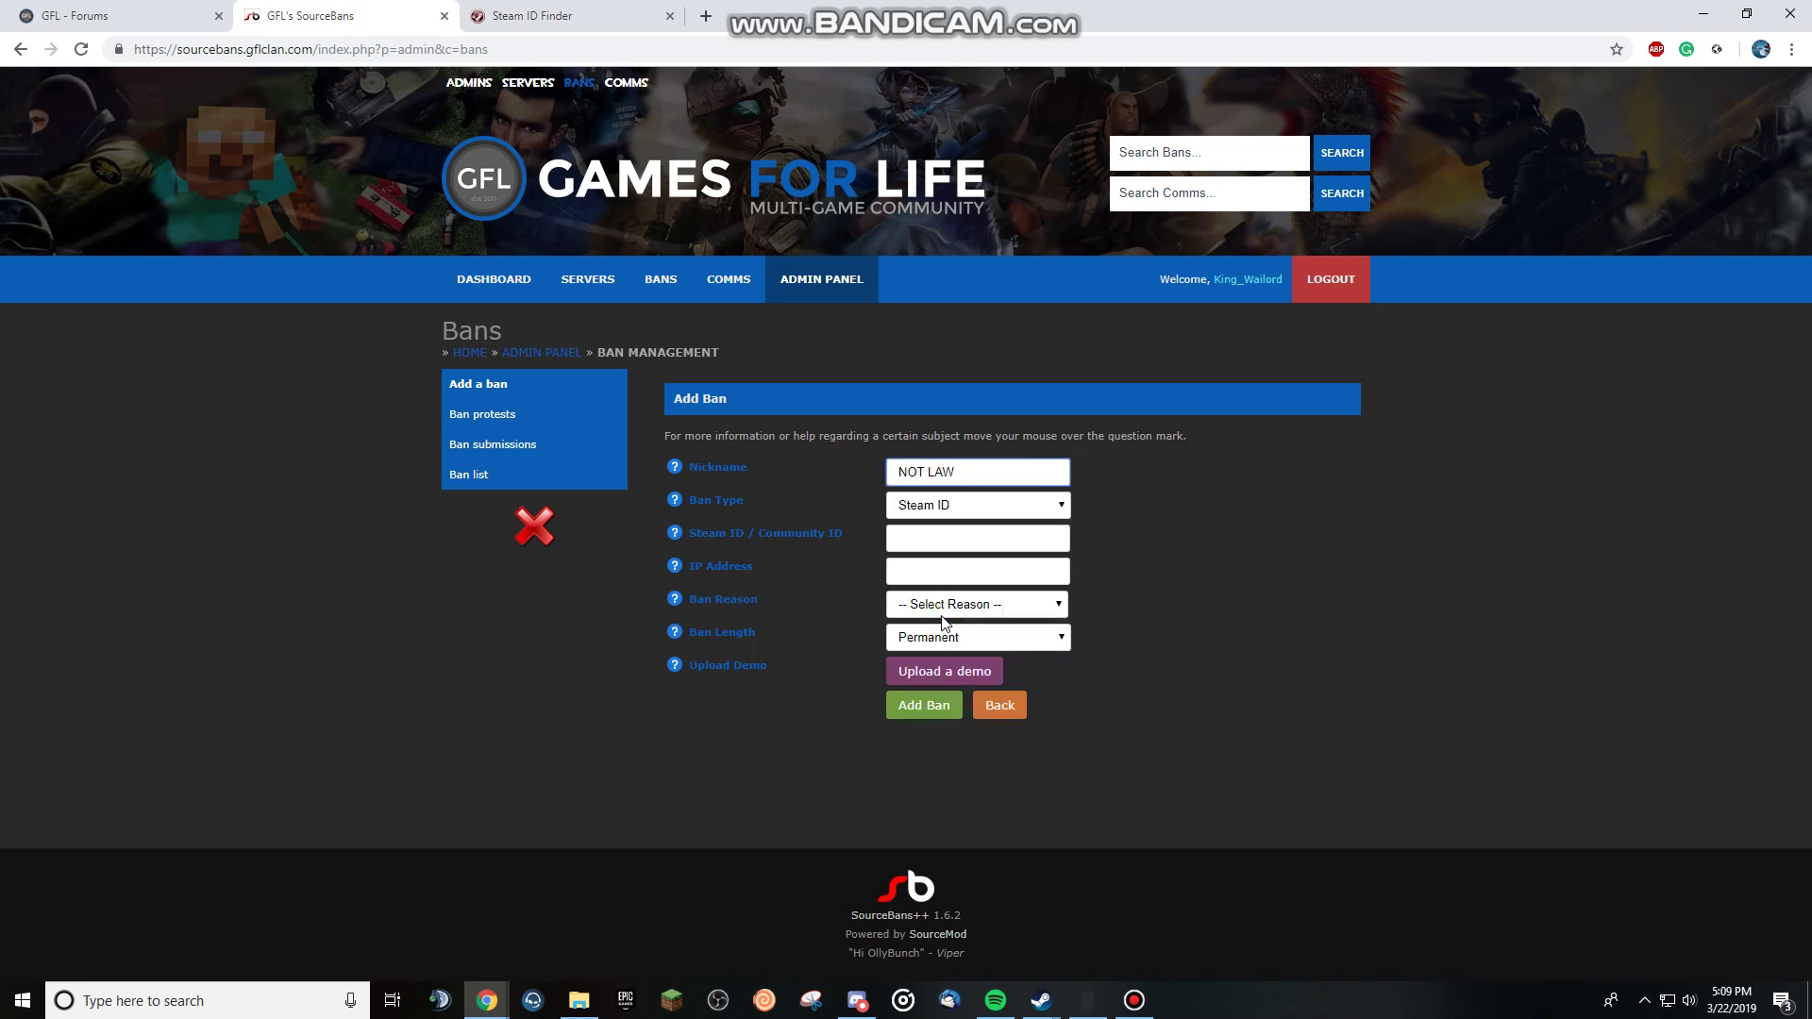
click(1200, 536)
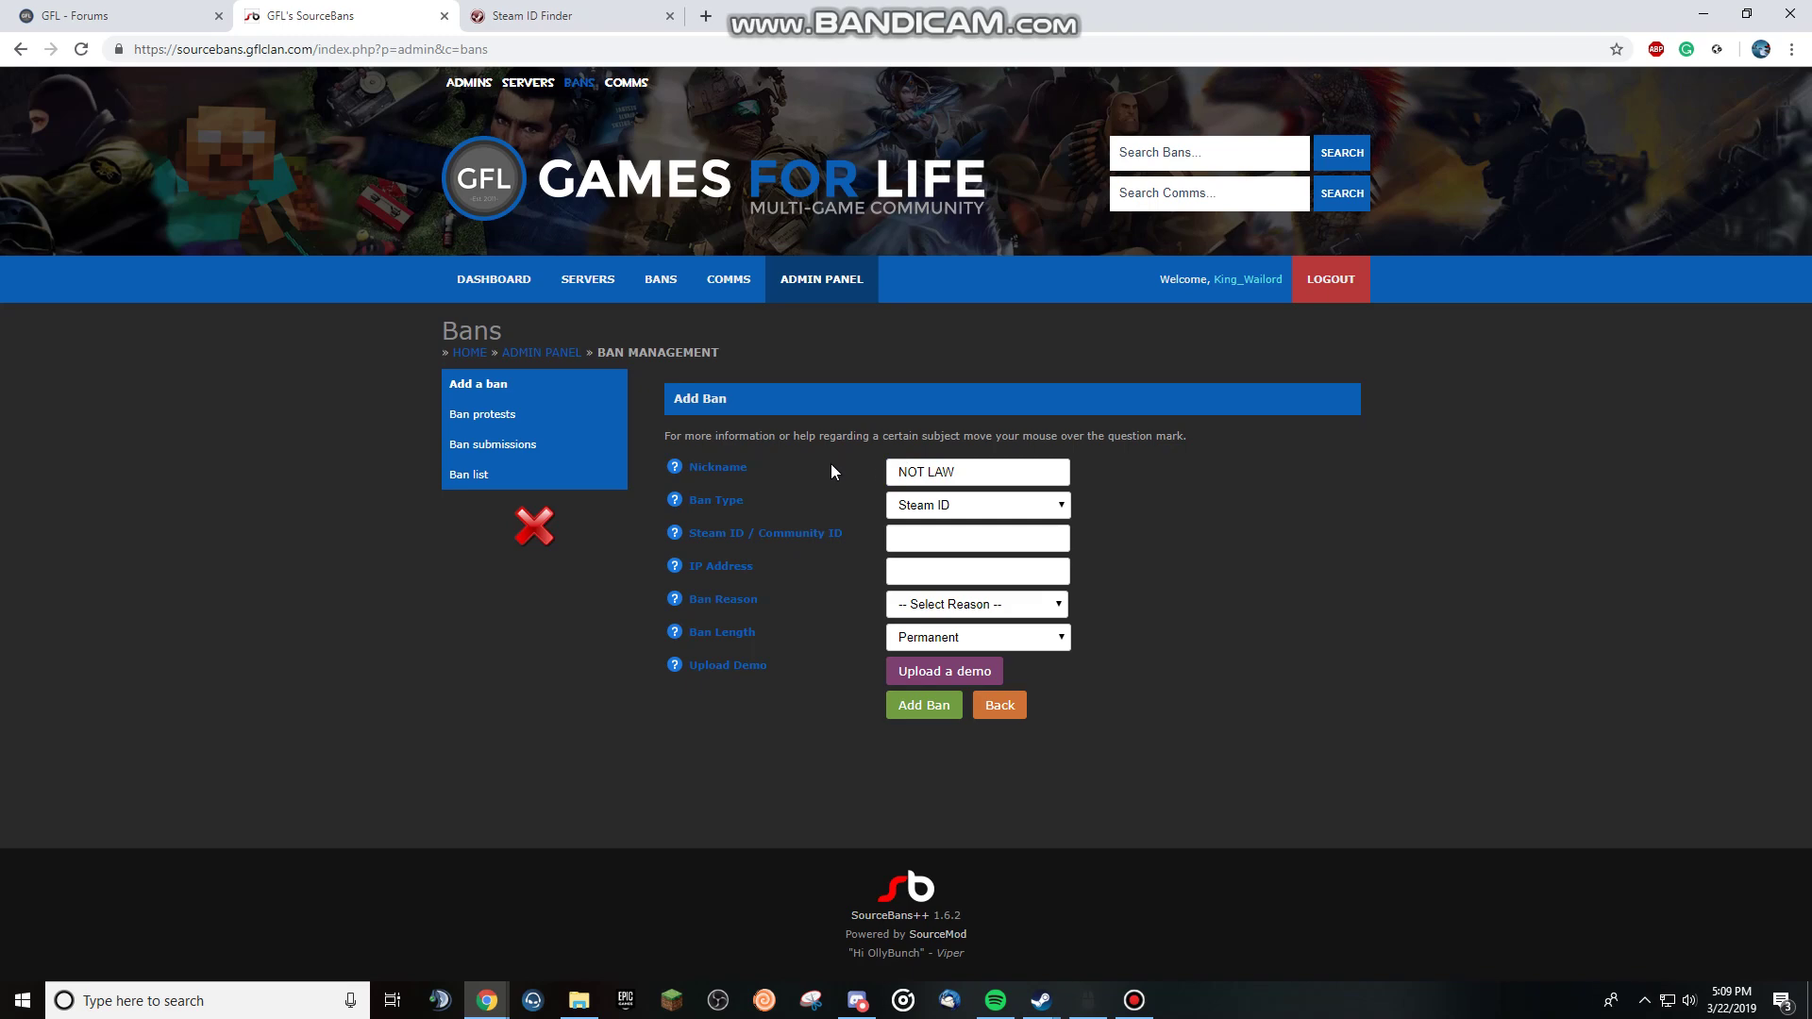
View the Ban Type options in the Add Ban form and keep the type set to Steam ID.
click(925, 512)
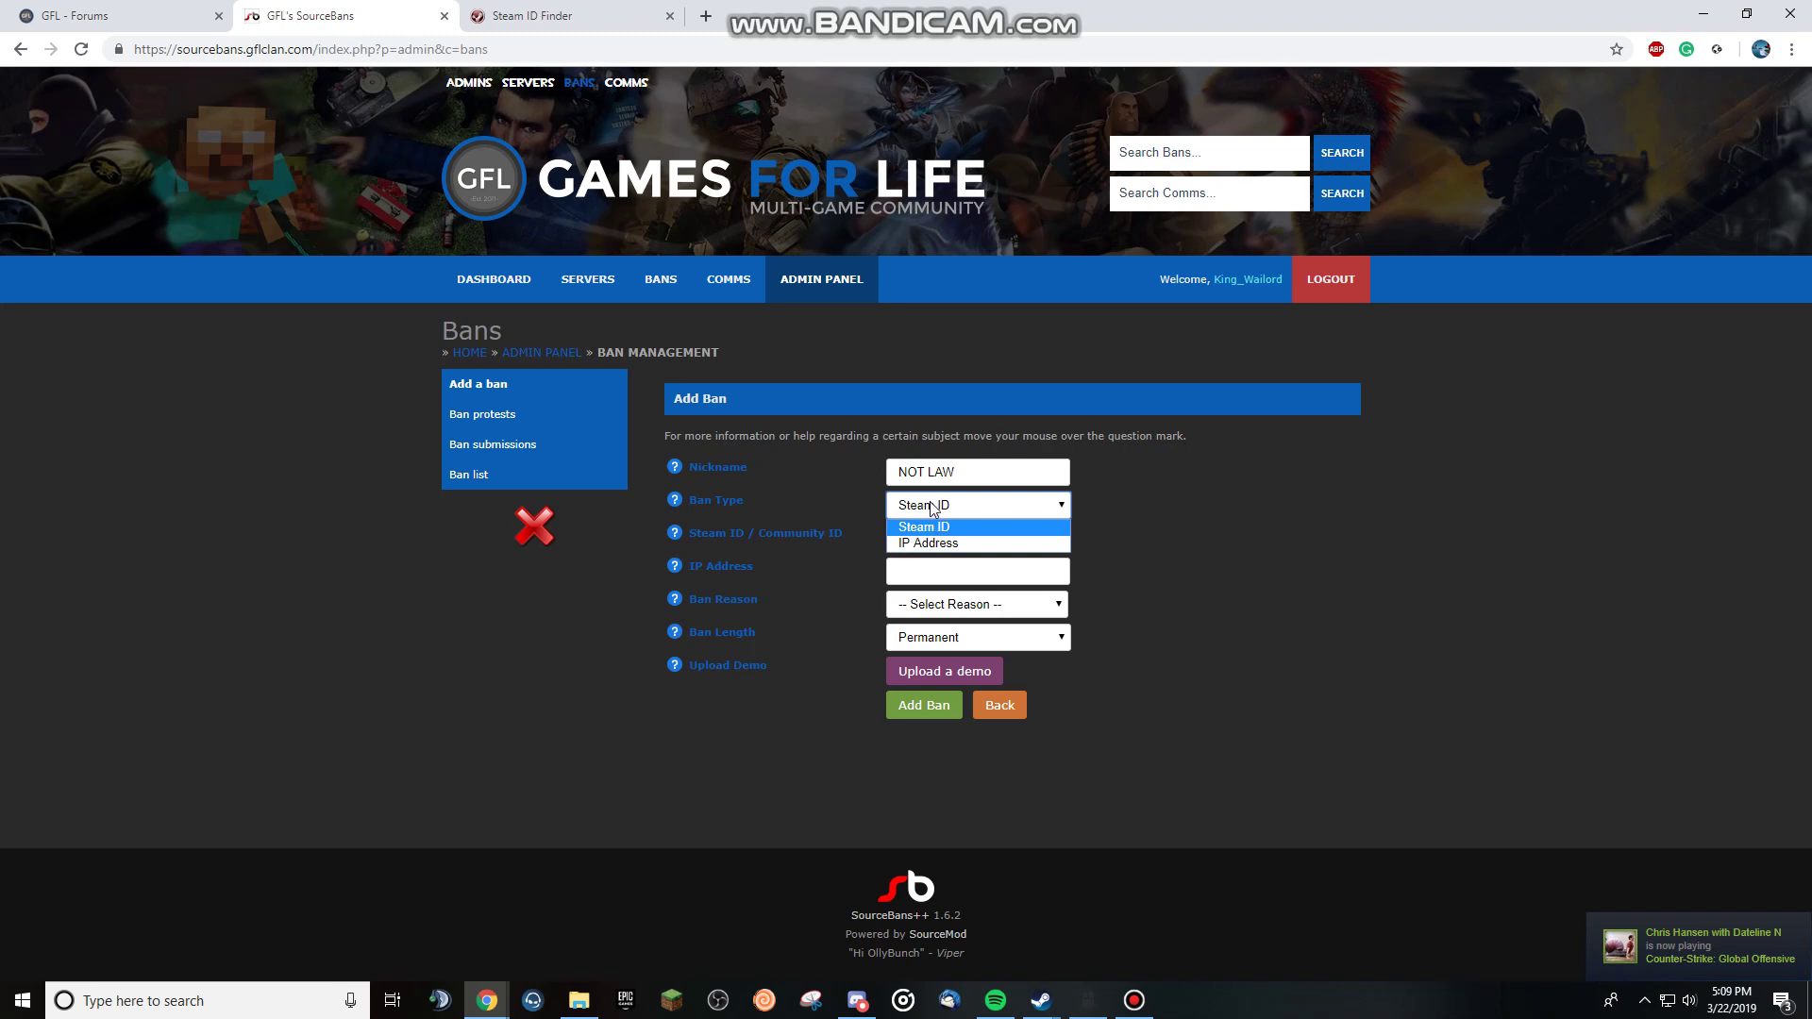
click(930, 506)
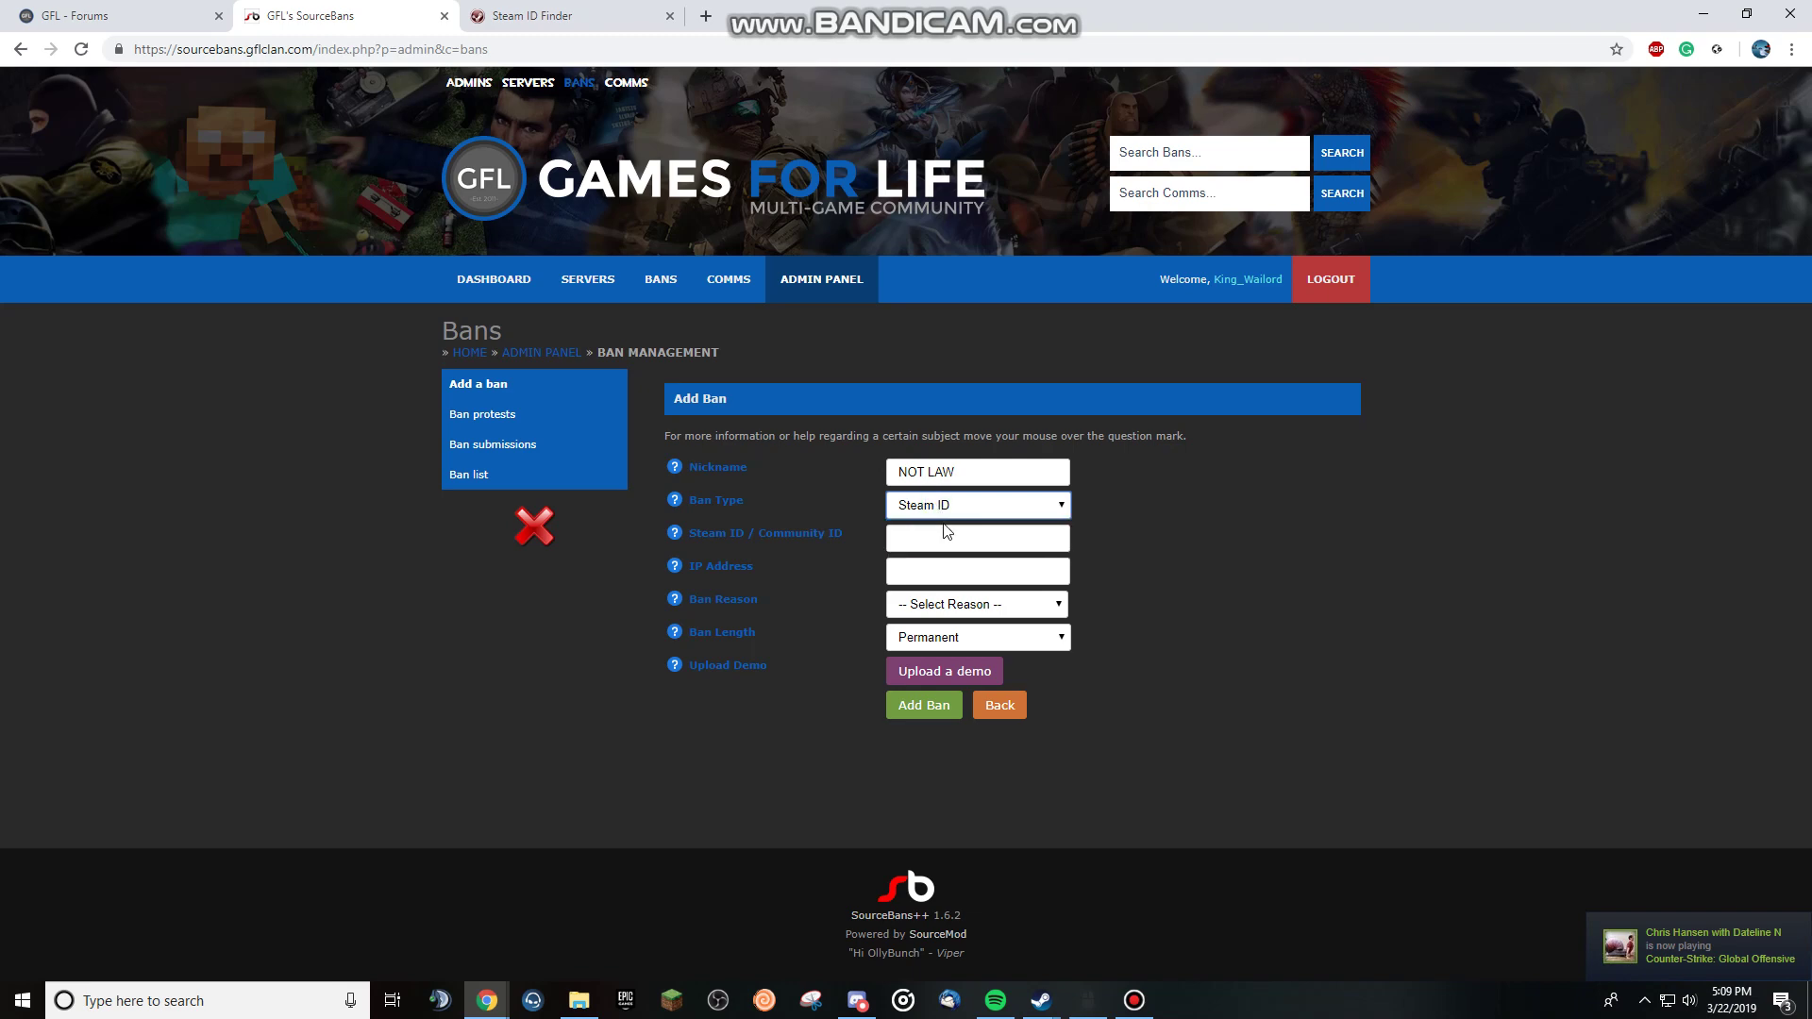
click(930, 507)
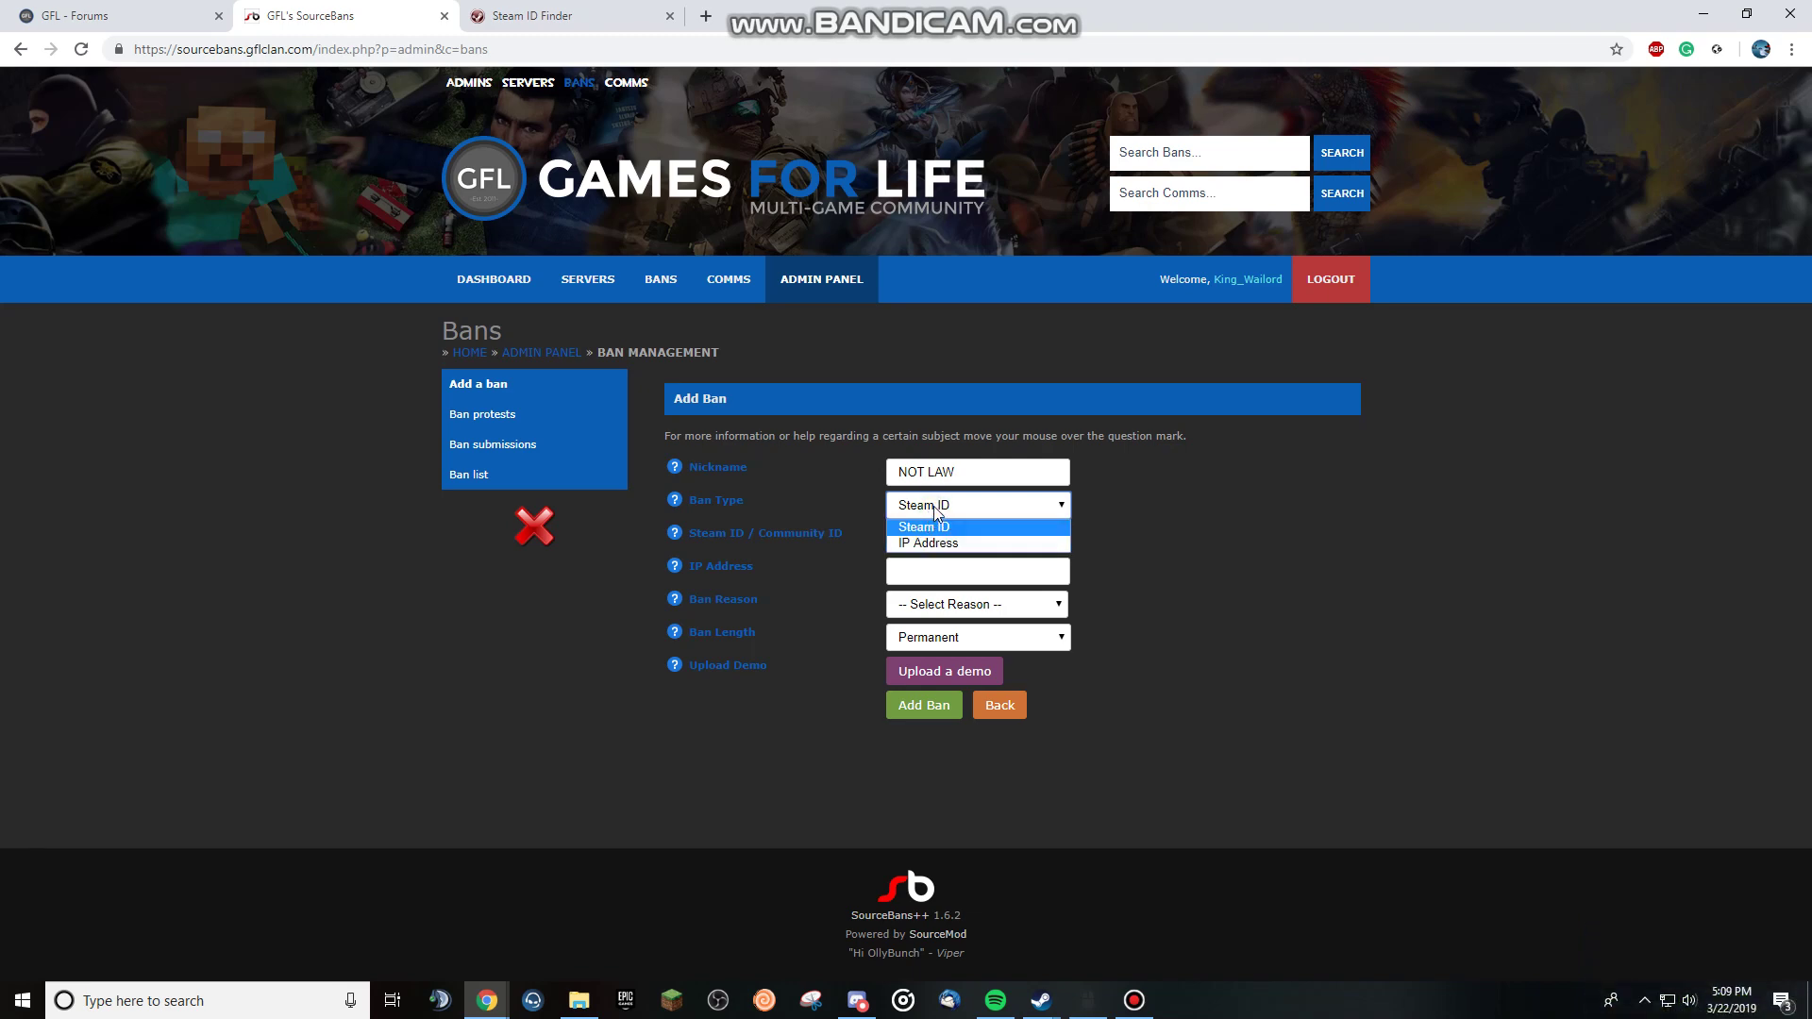
click(934, 508)
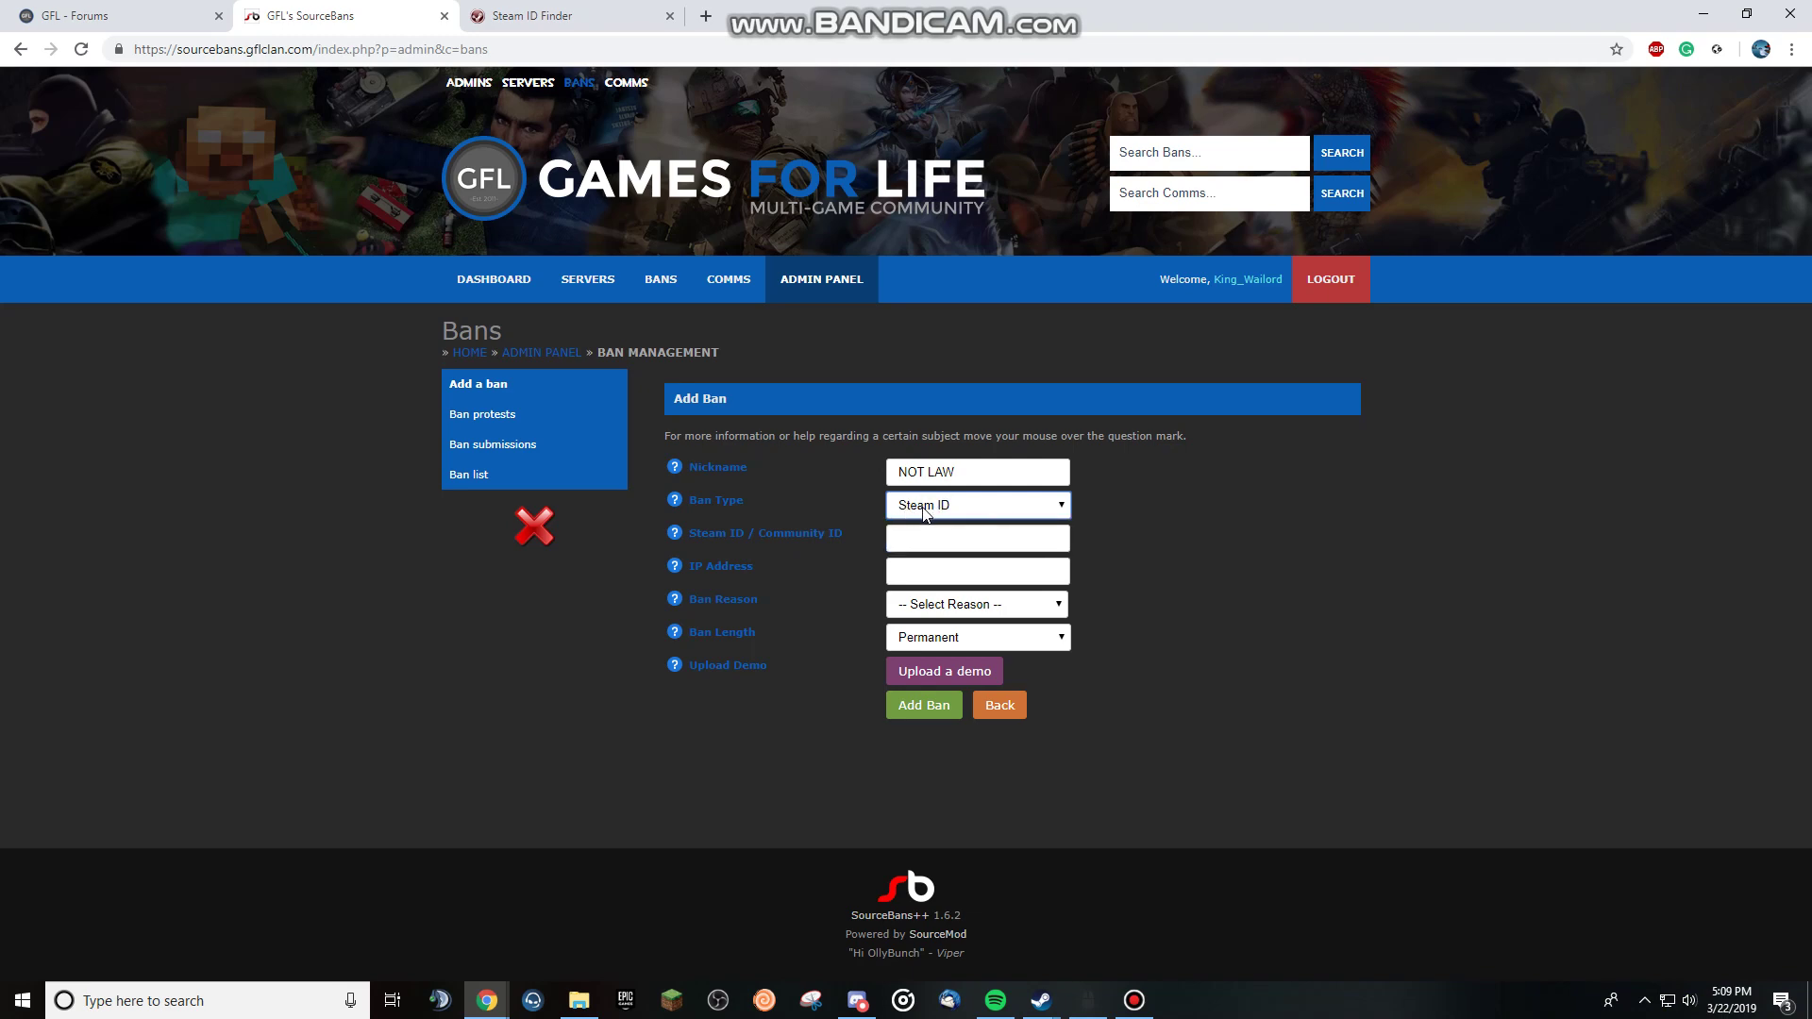
Copy the player's Steam ID value from Steam ID Finder and paste it into the Steam ID / Community ID field of the Add Ban form.
click(538, 16)
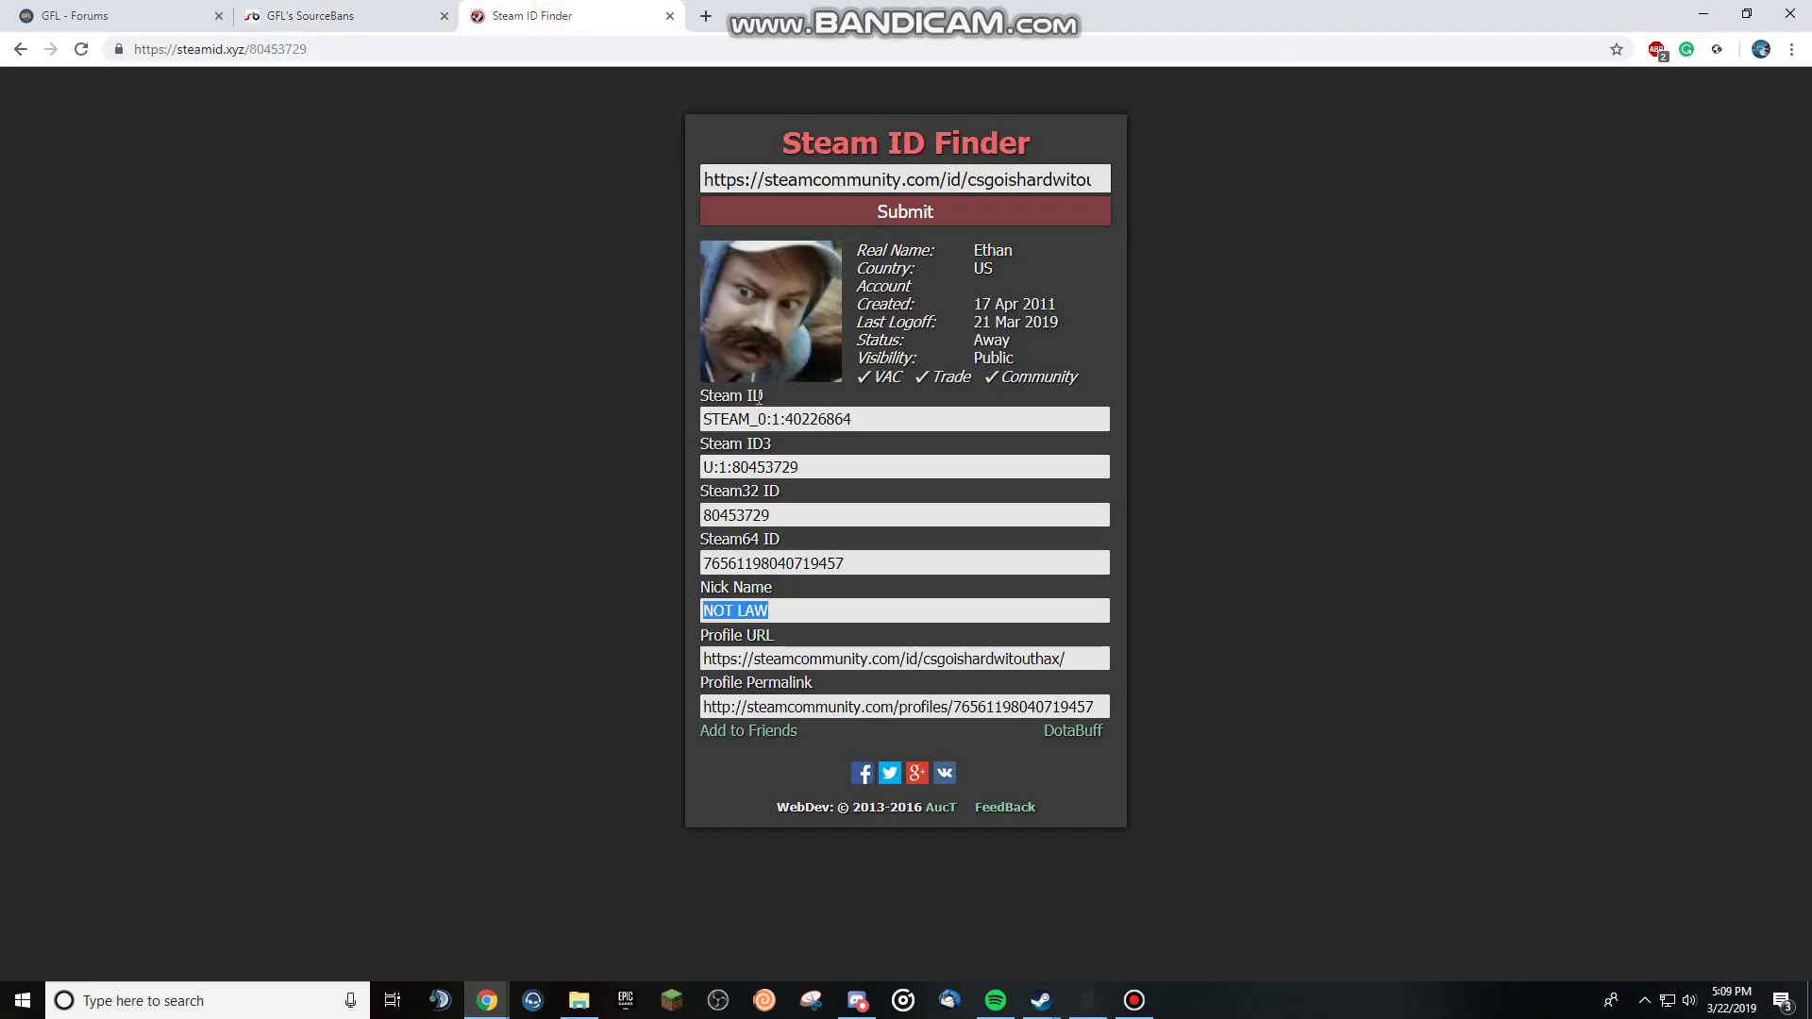
drag(768, 399, 704, 387)
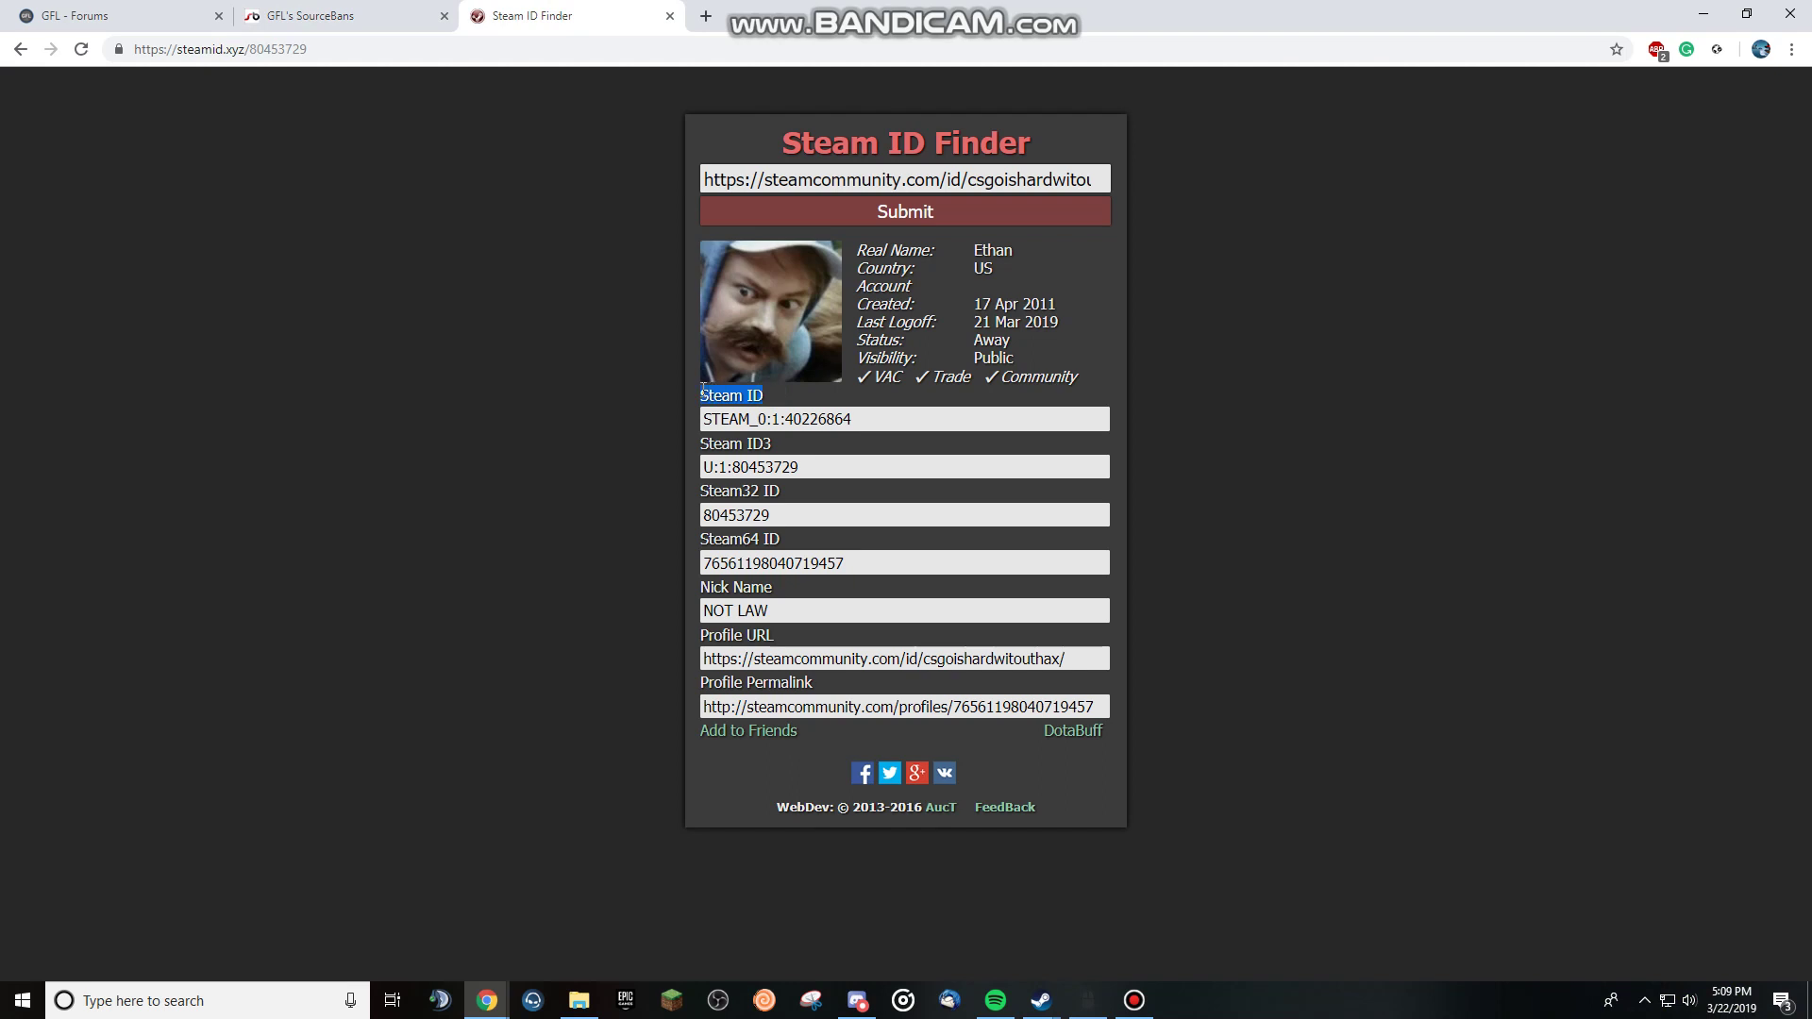
drag(877, 417, 708, 415)
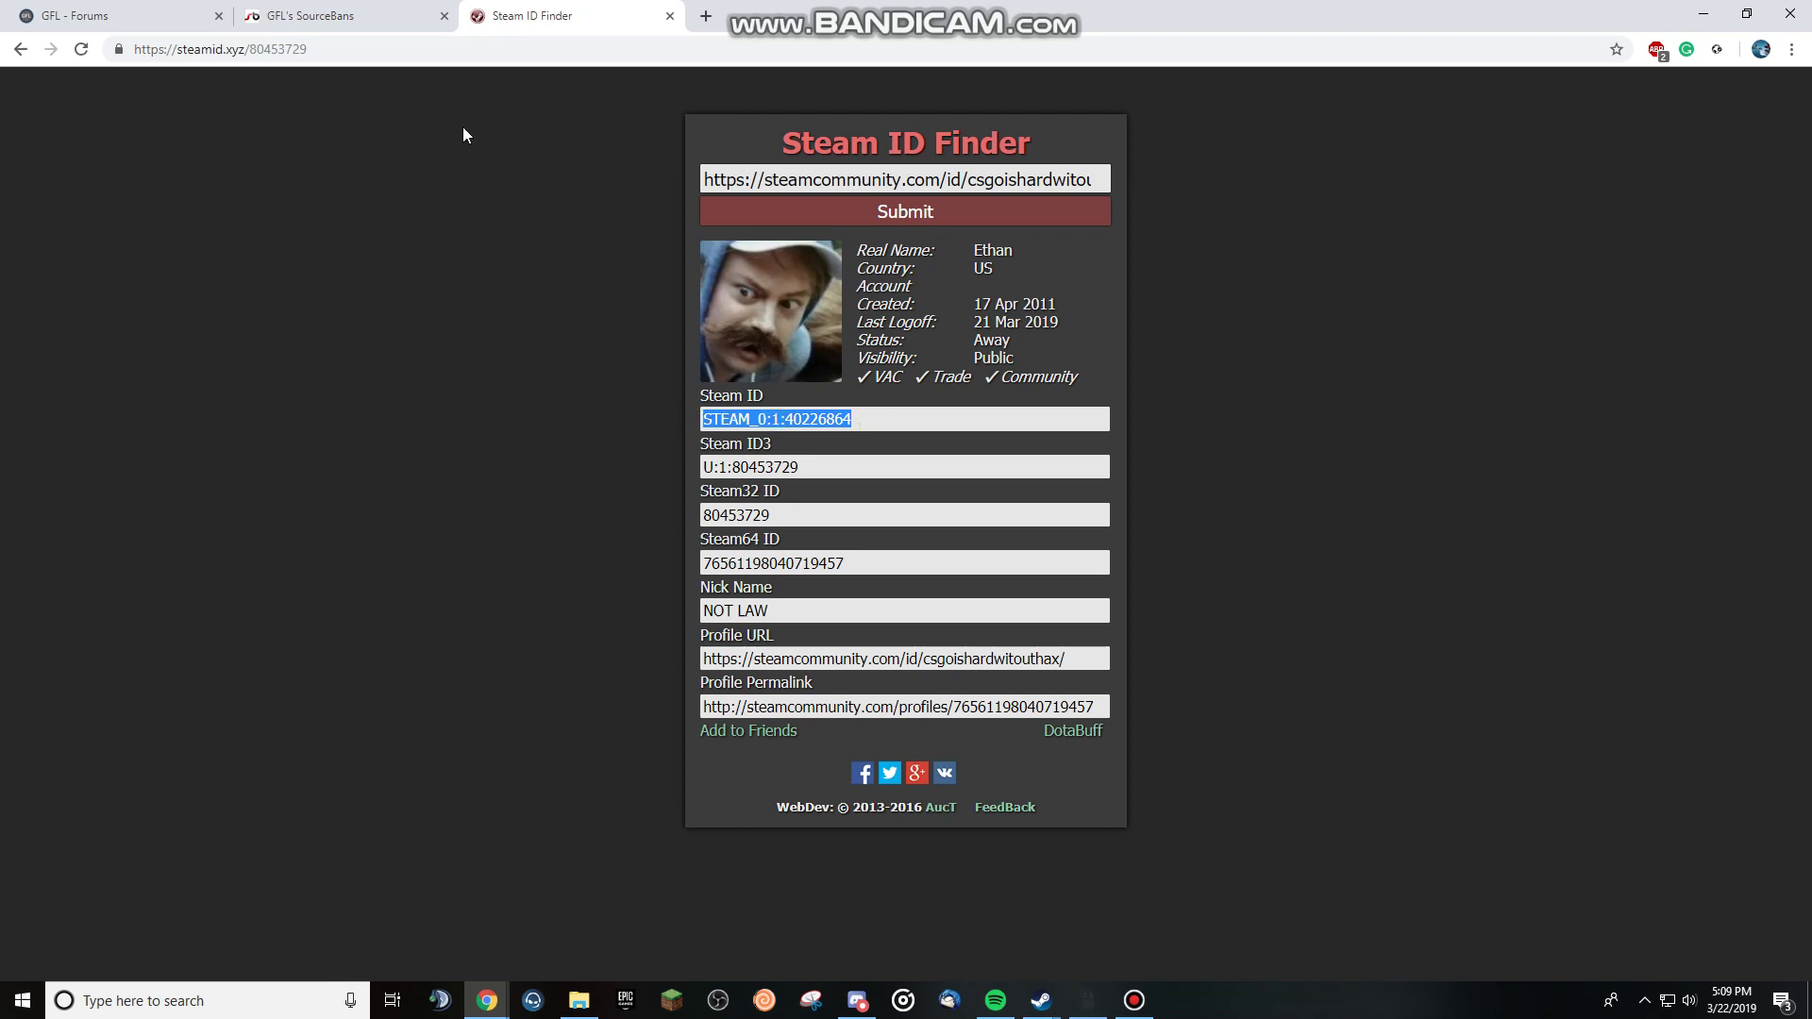
click(349, 16)
right_click(907, 532)
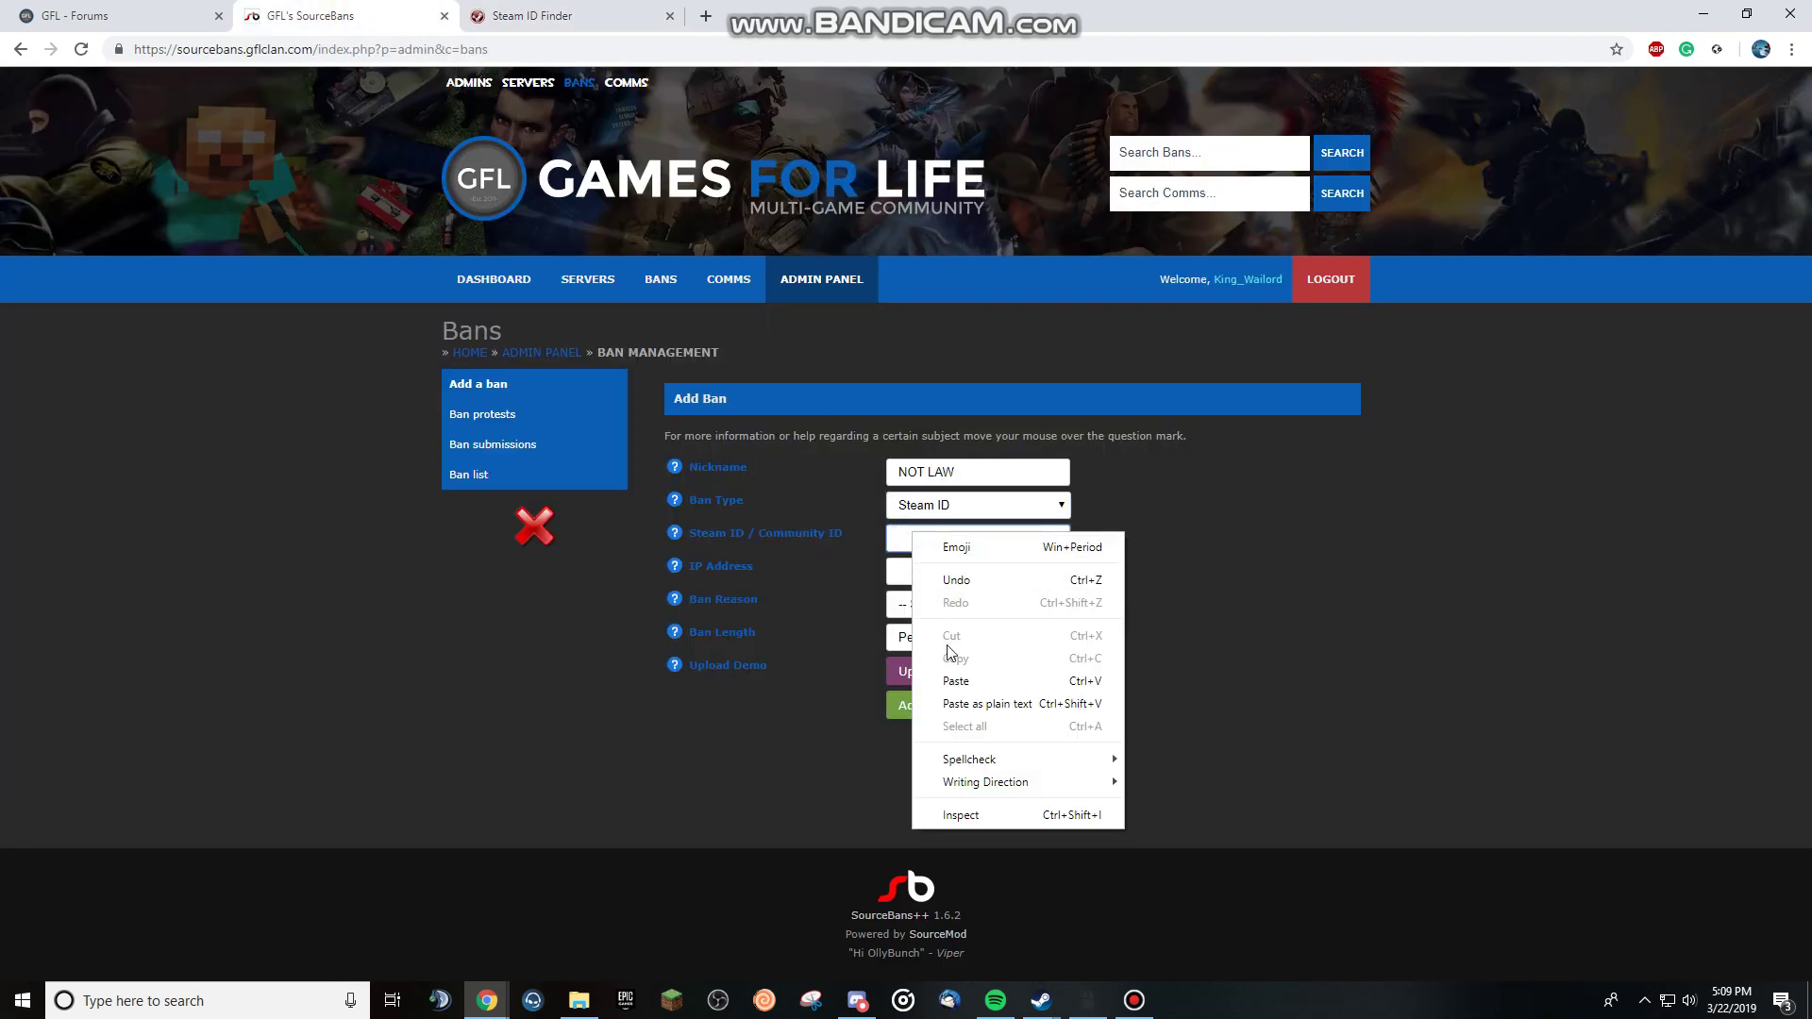
click(954, 679)
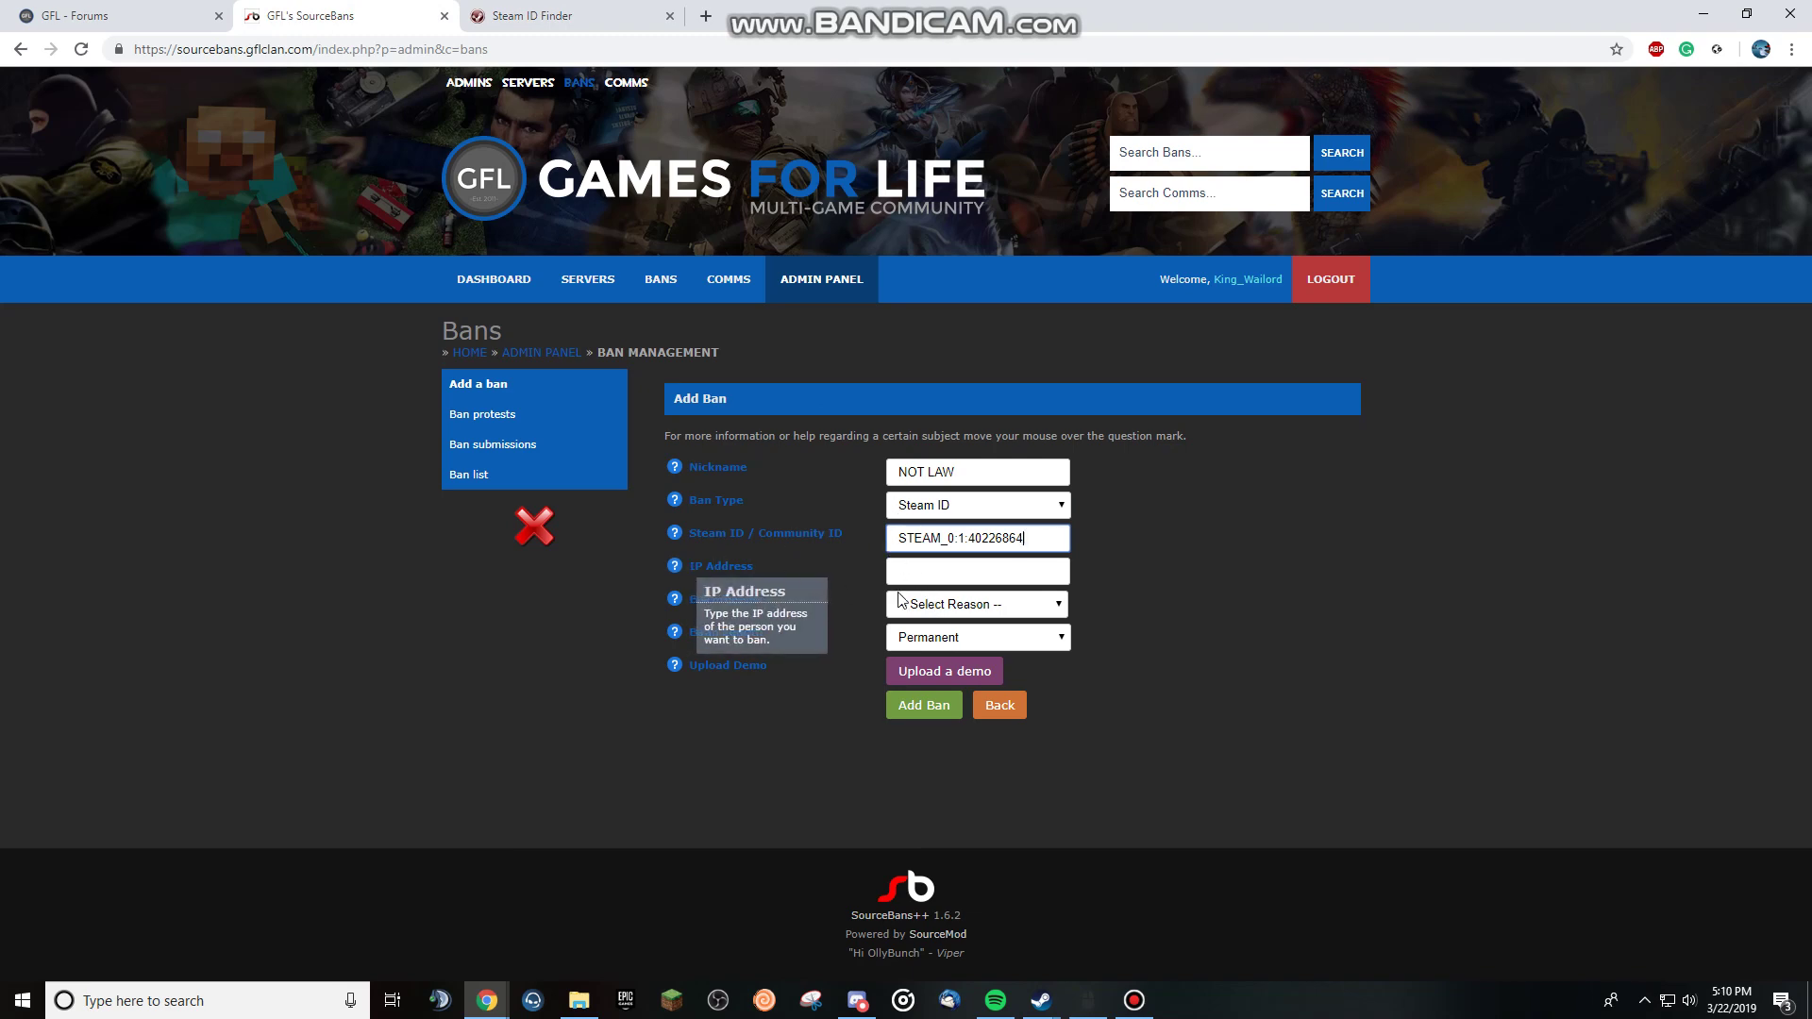
click(1255, 565)
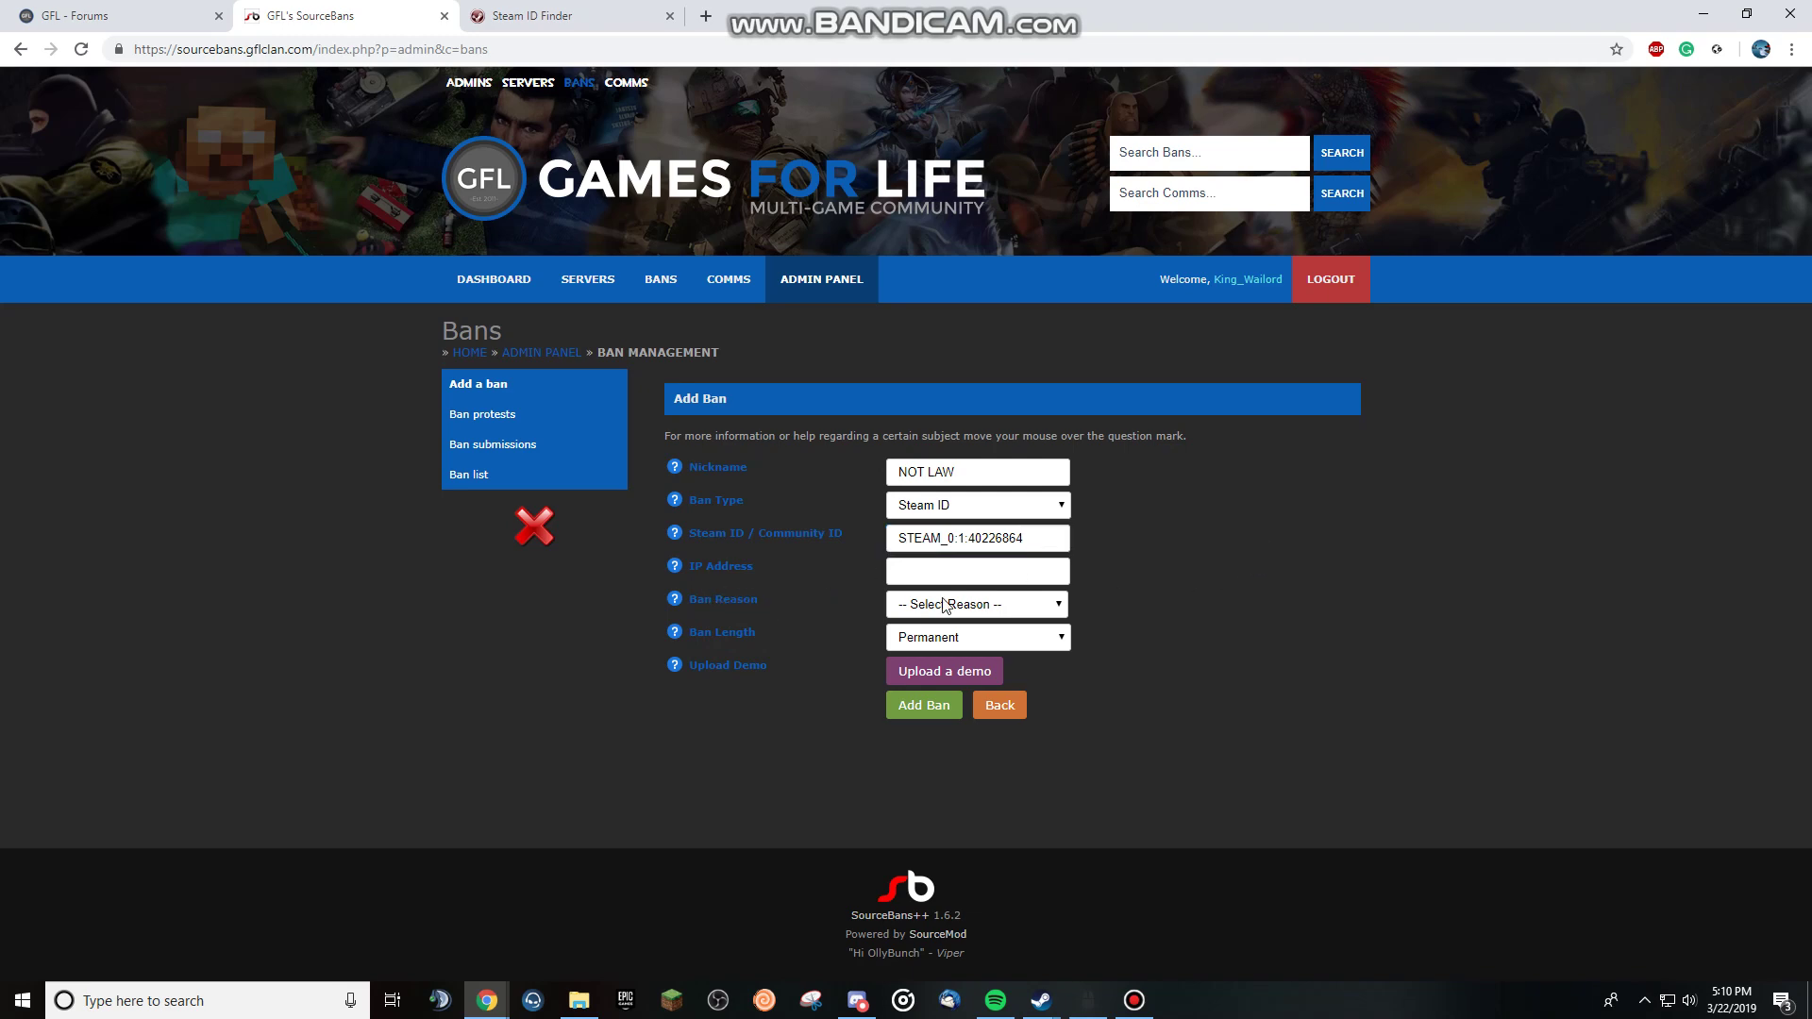
Set the ban reason to Other Reason and enter "Mass Freekill and Leave" with "x1" on a second line.
click(991, 606)
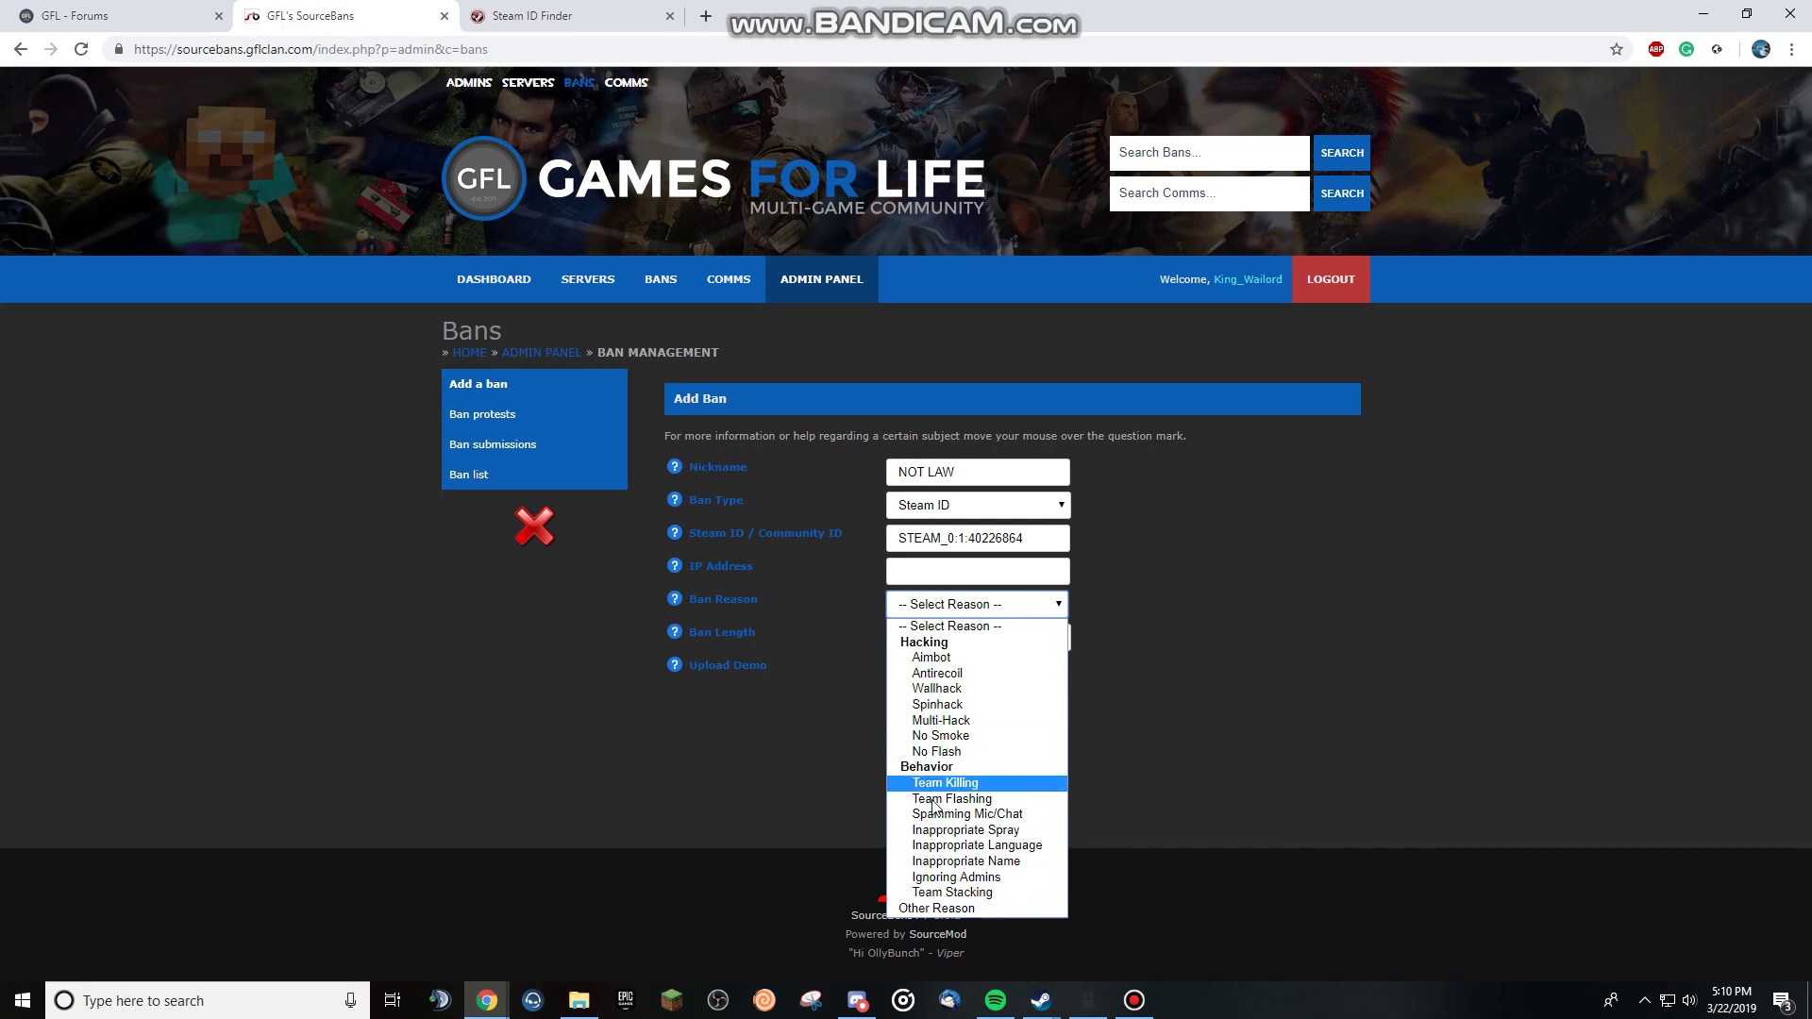
click(956, 908)
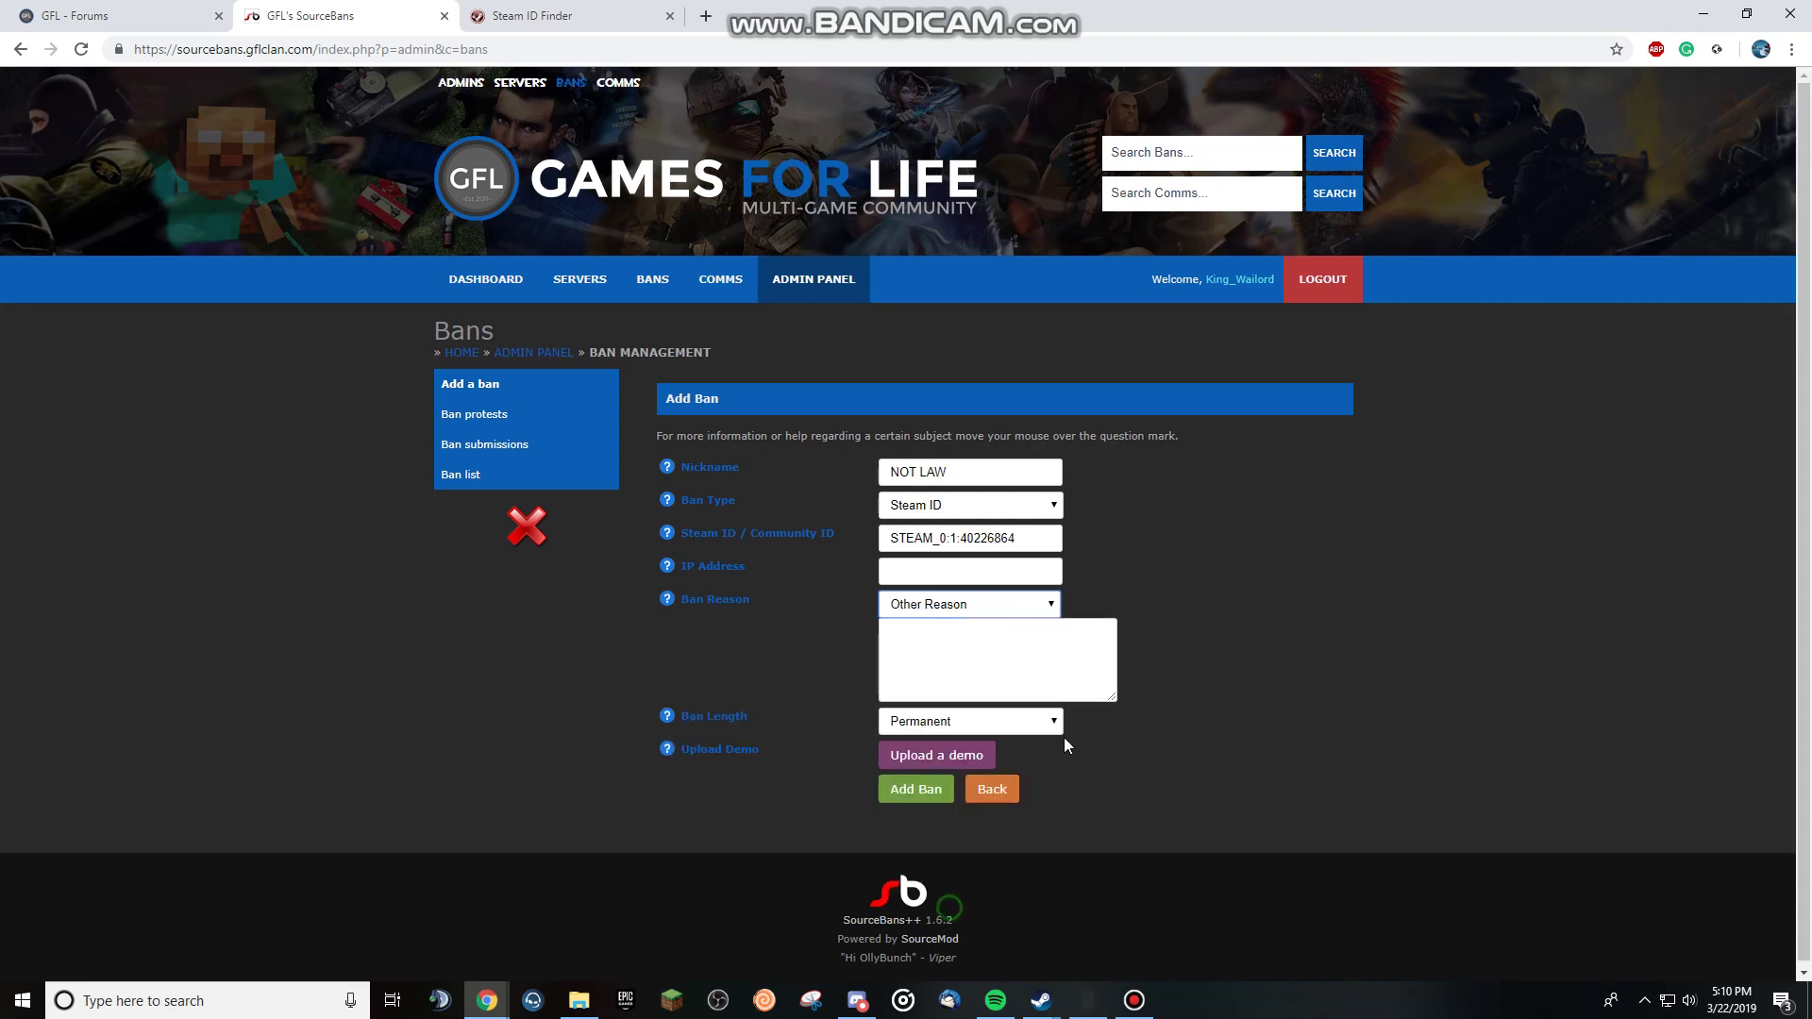
click(964, 634)
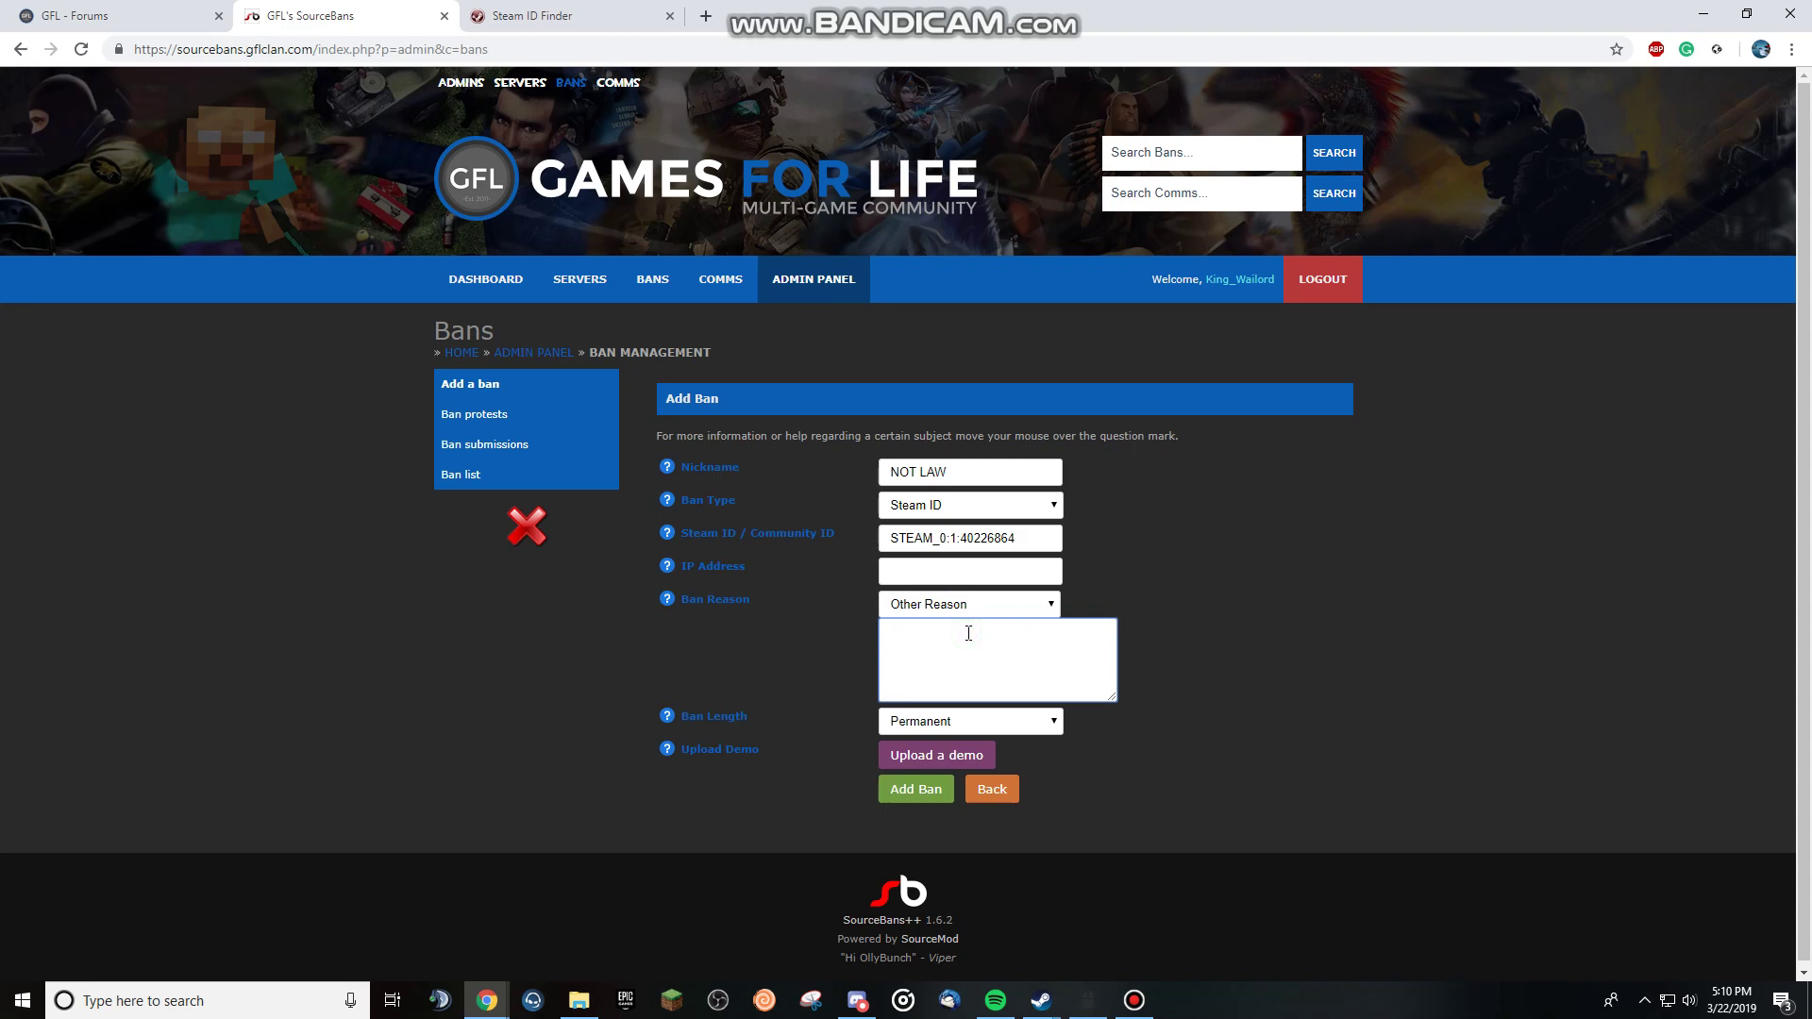
text(Mass Freekill and Leave)
key(Return)
text(x1 (reported by player)
drag(1092, 648, 906, 649)
key(BackSpace)
click(1290, 488)
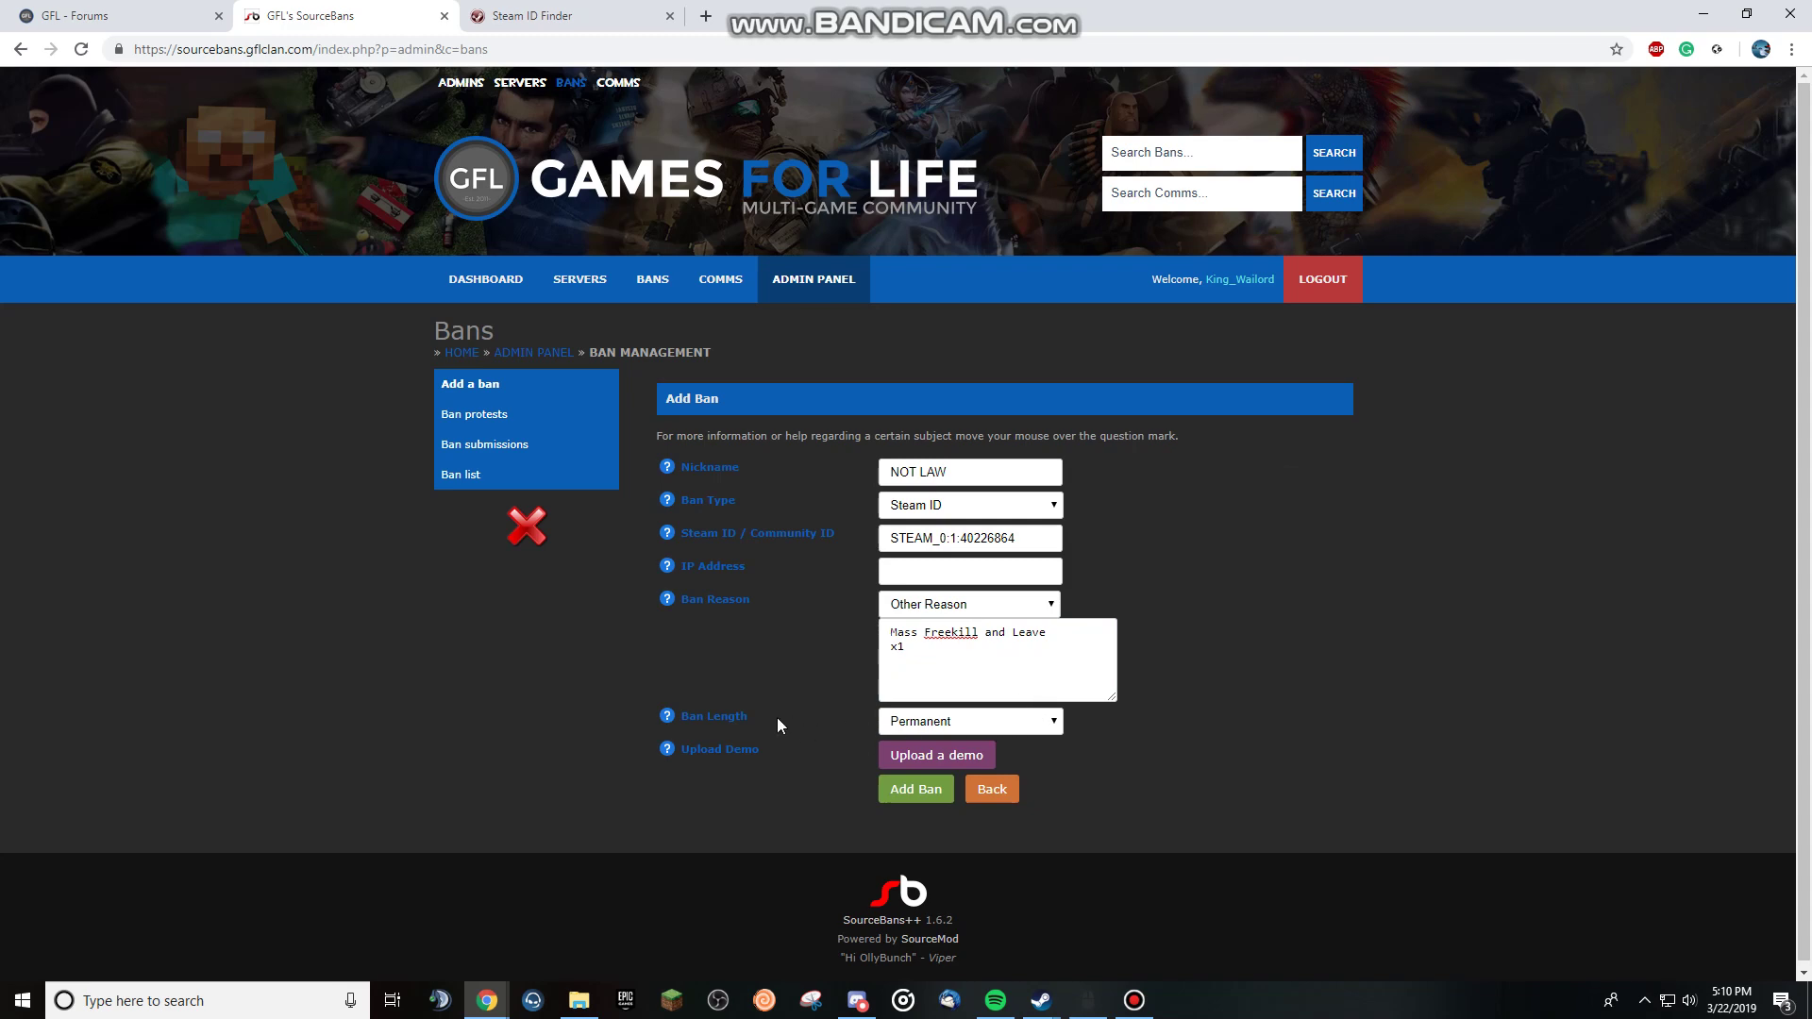
Set the ban length to 1 week.
click(939, 723)
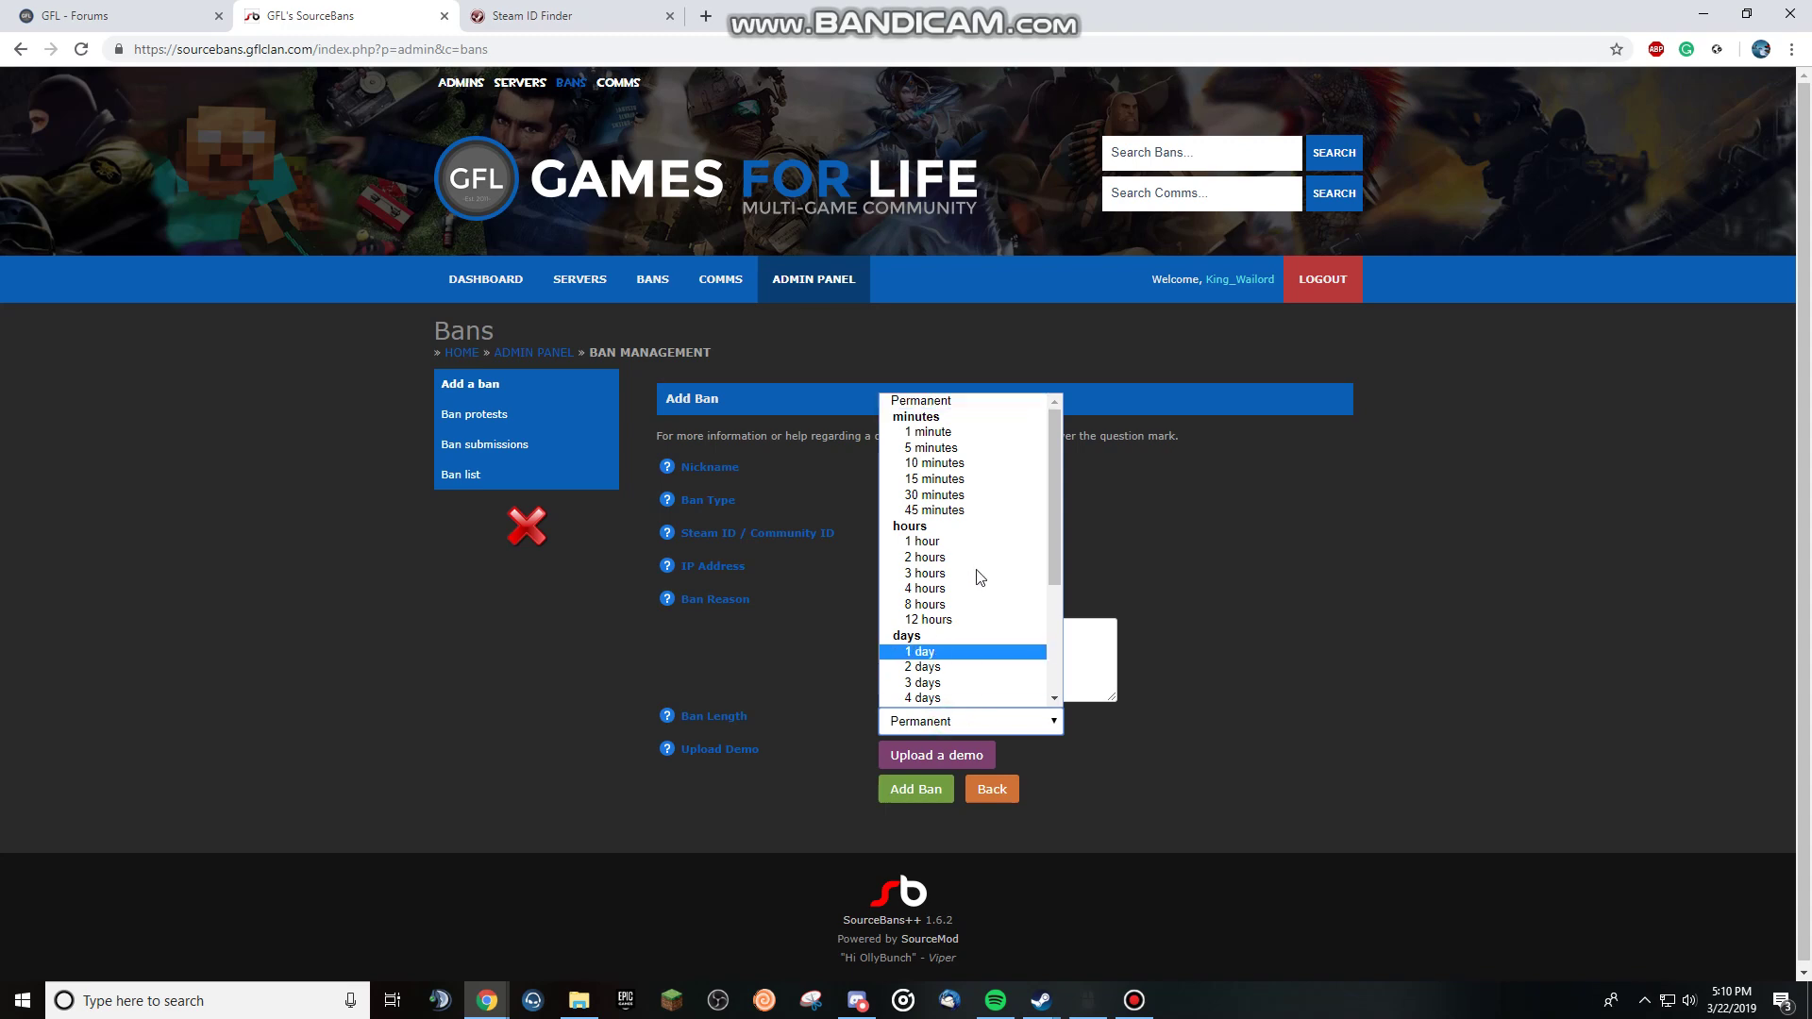
scroll(979, 552, down, 2)
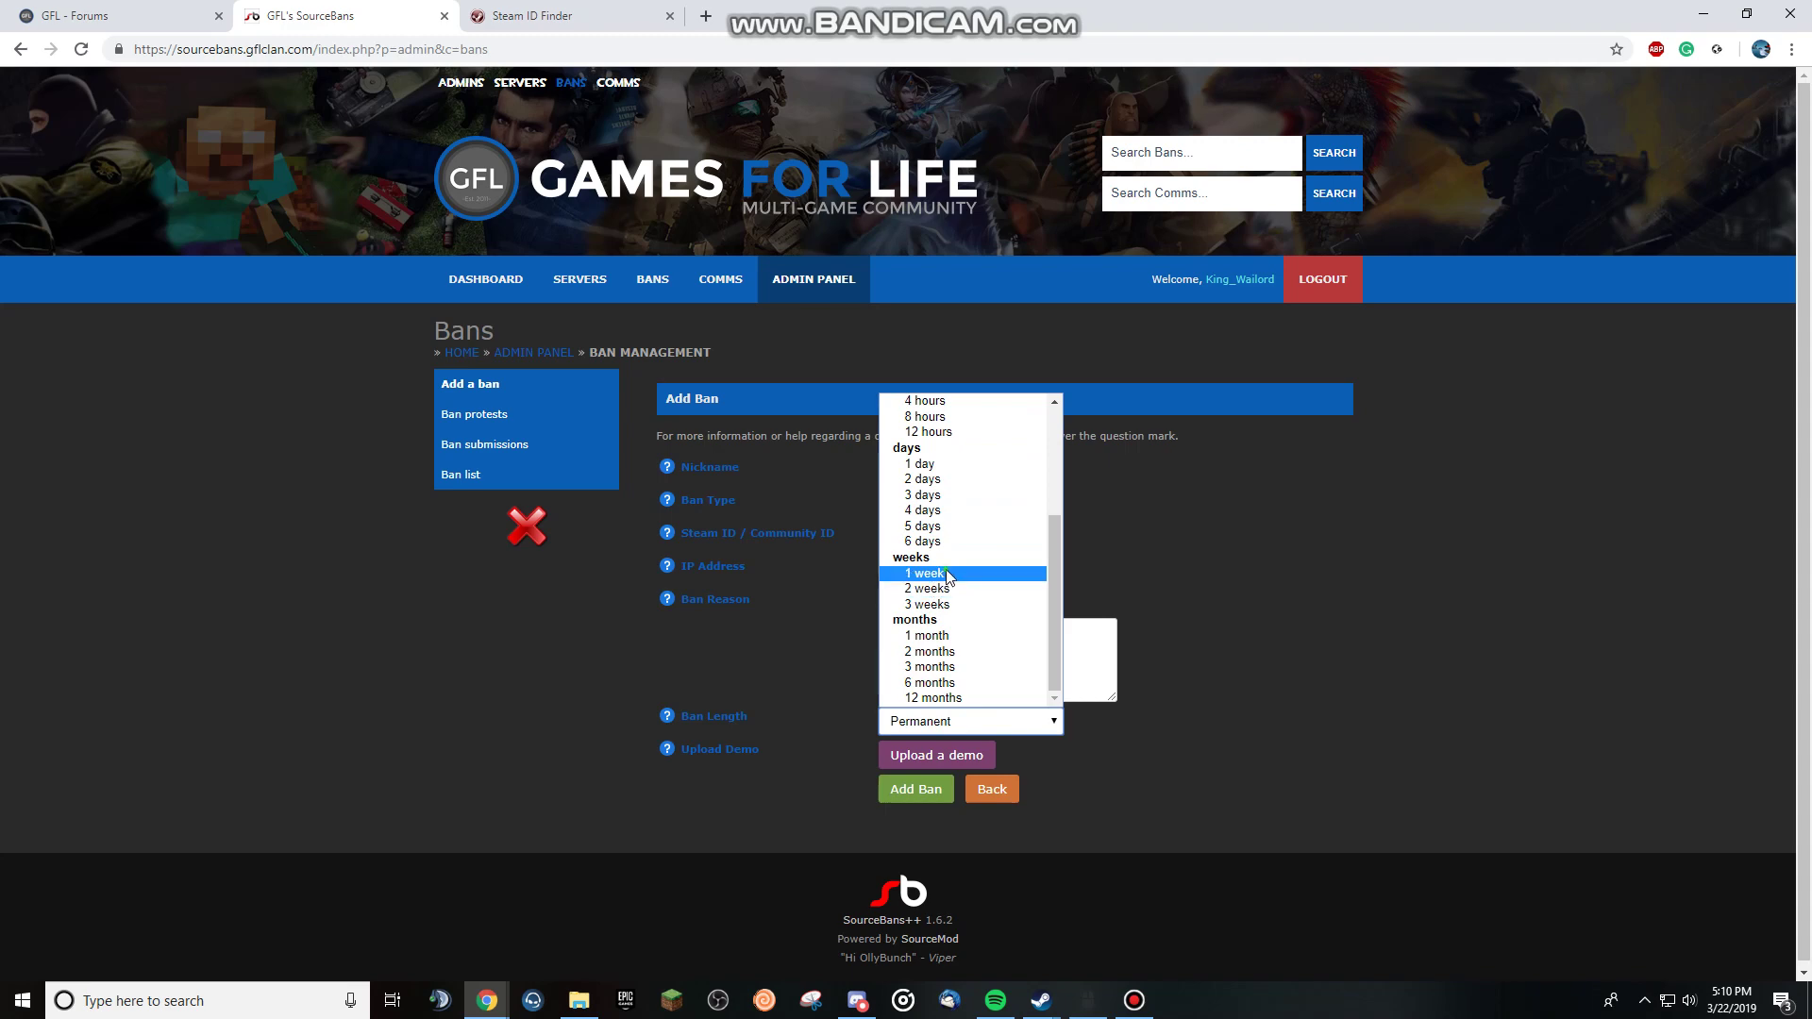
click(948, 575)
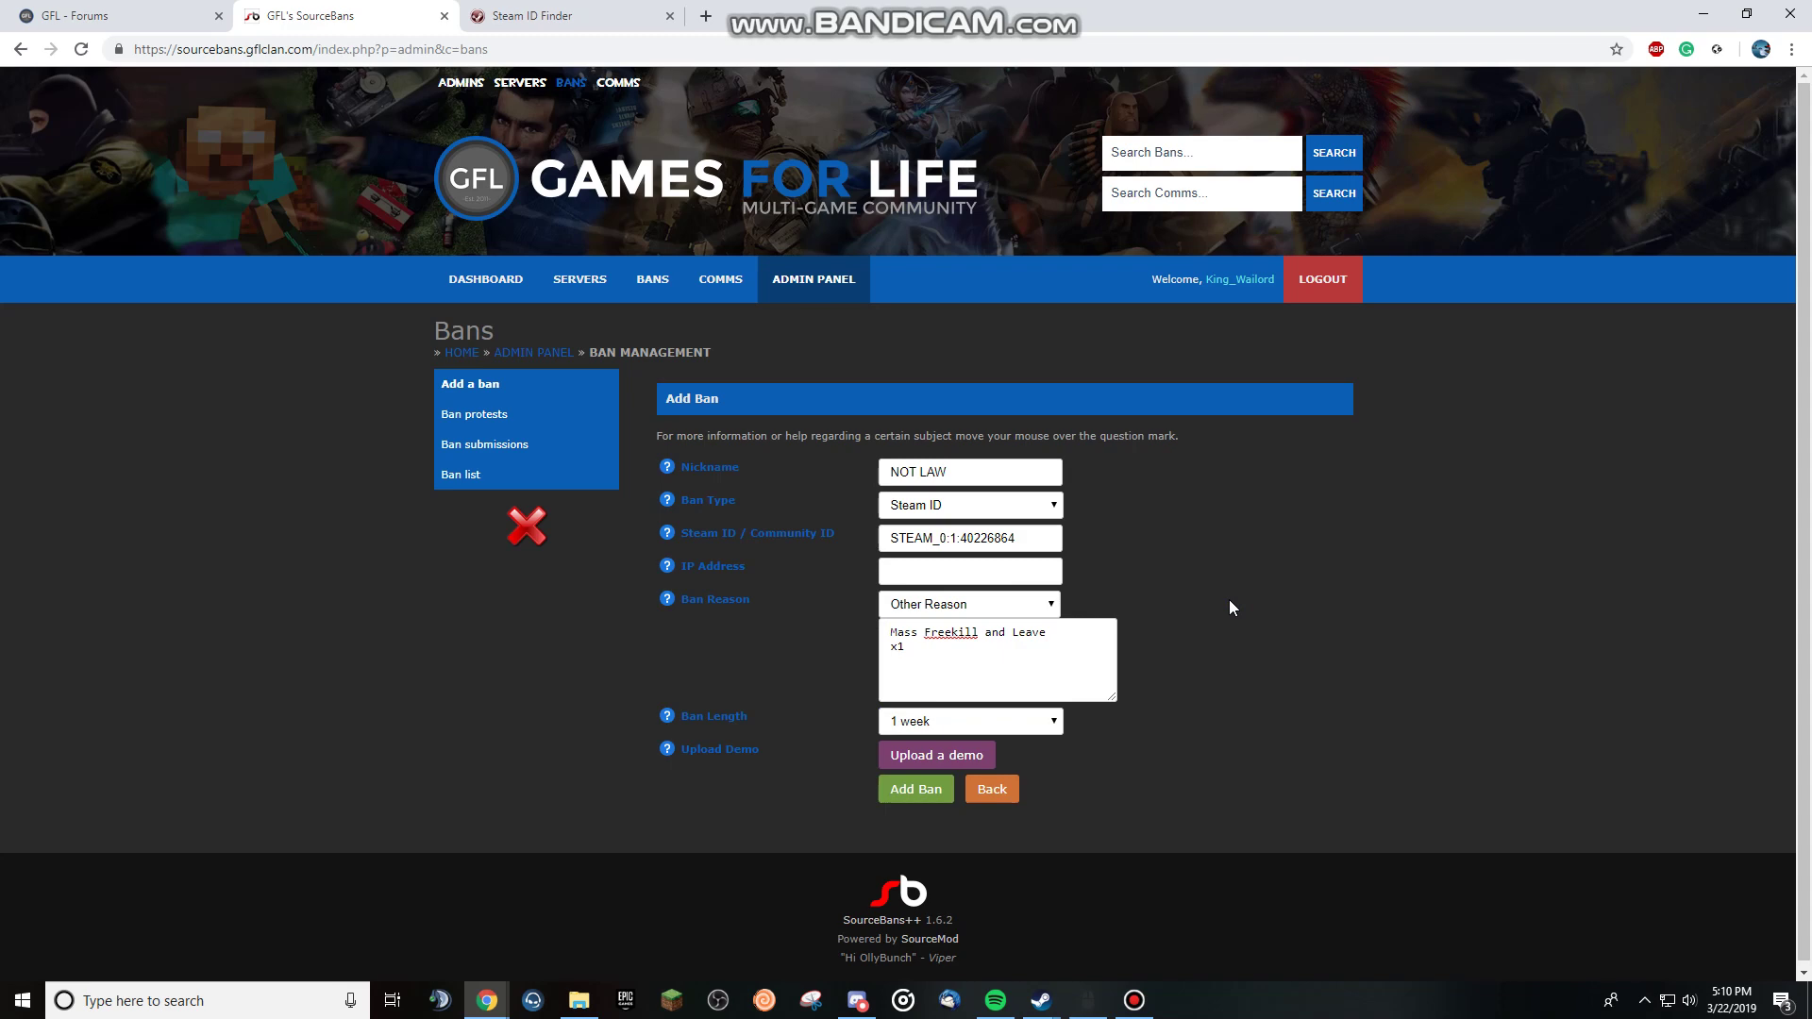
click(996, 730)
click(1179, 746)
Open the Upload Demo window to view its file requirements, and close it without choosing a file.
click(959, 754)
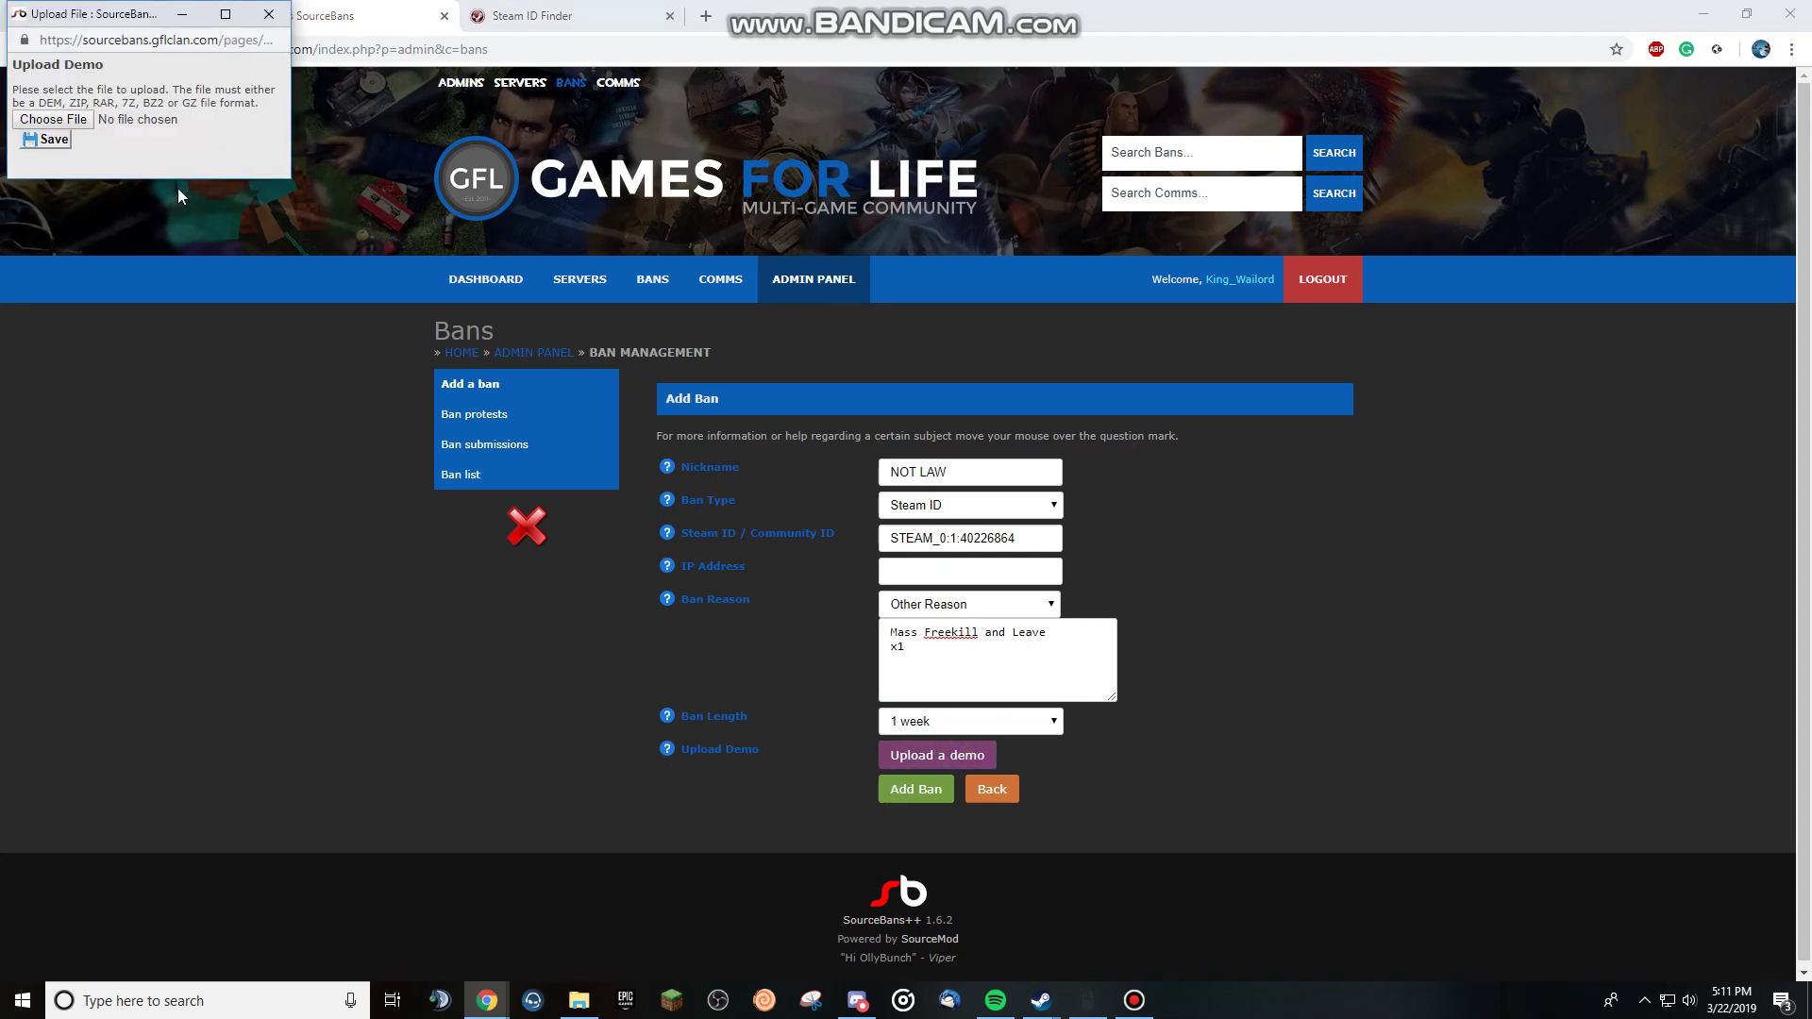
drag(103, 21, 1259, 412)
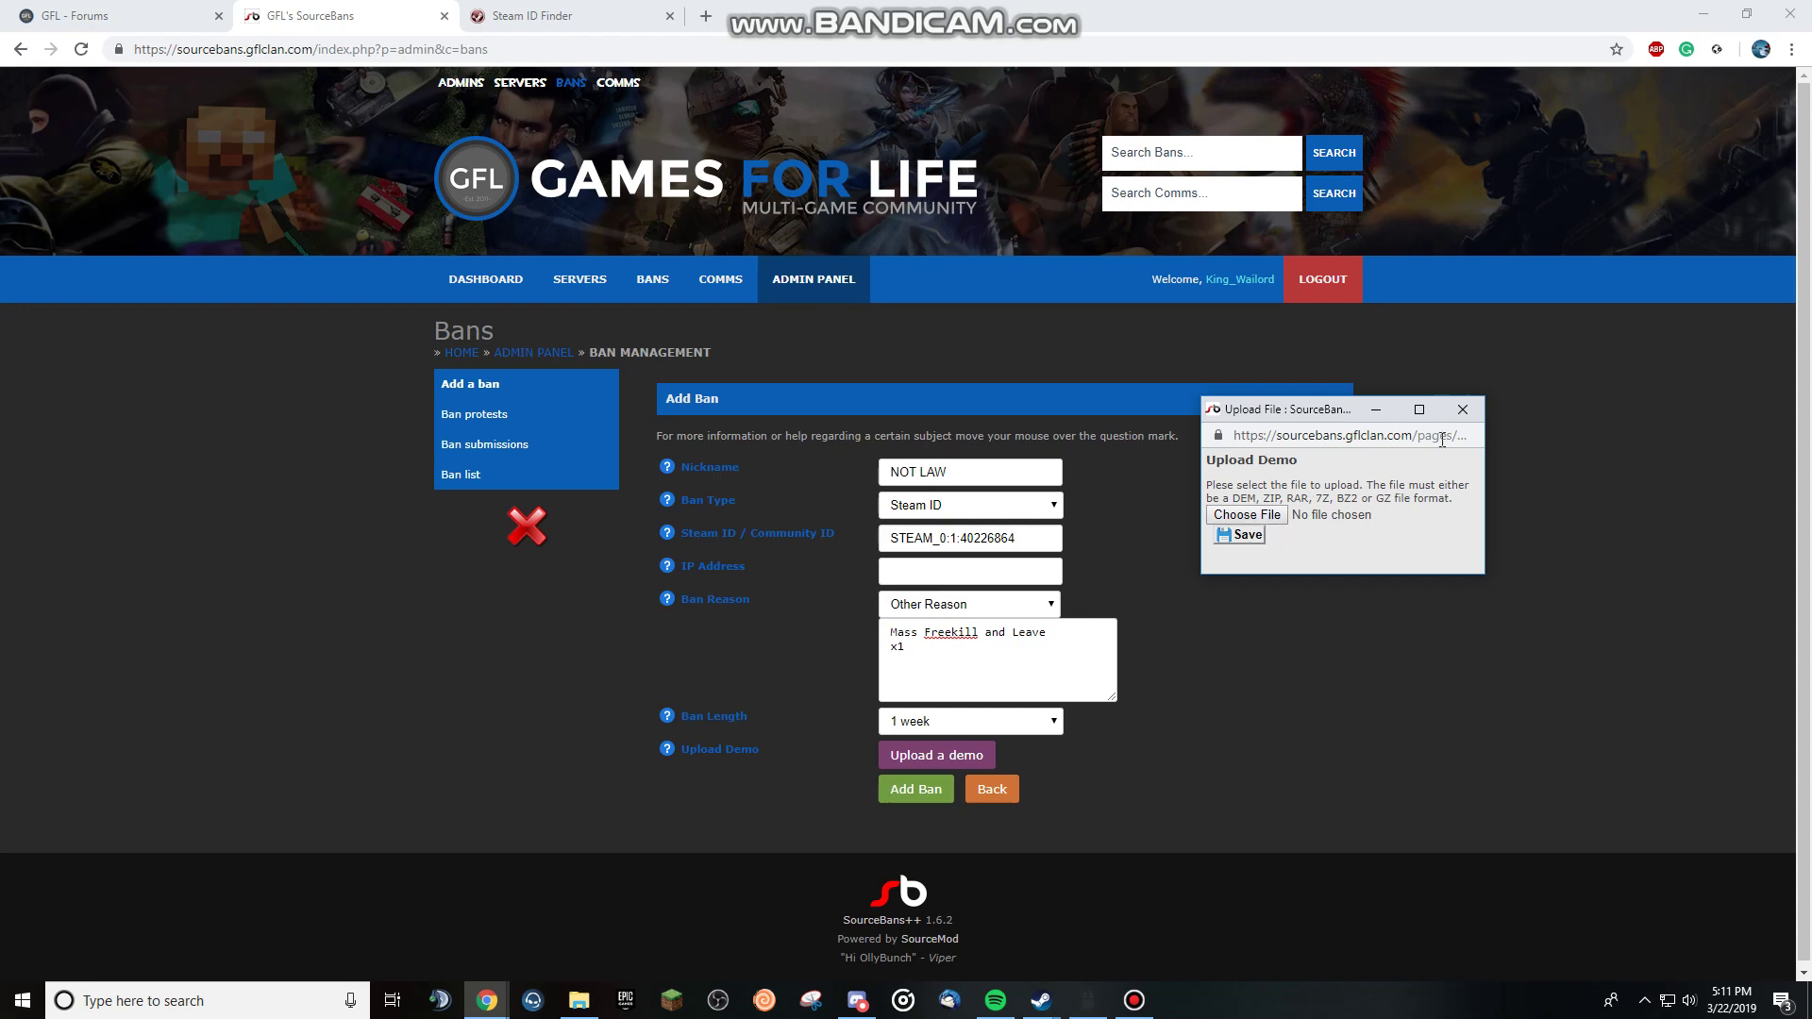
click(1461, 413)
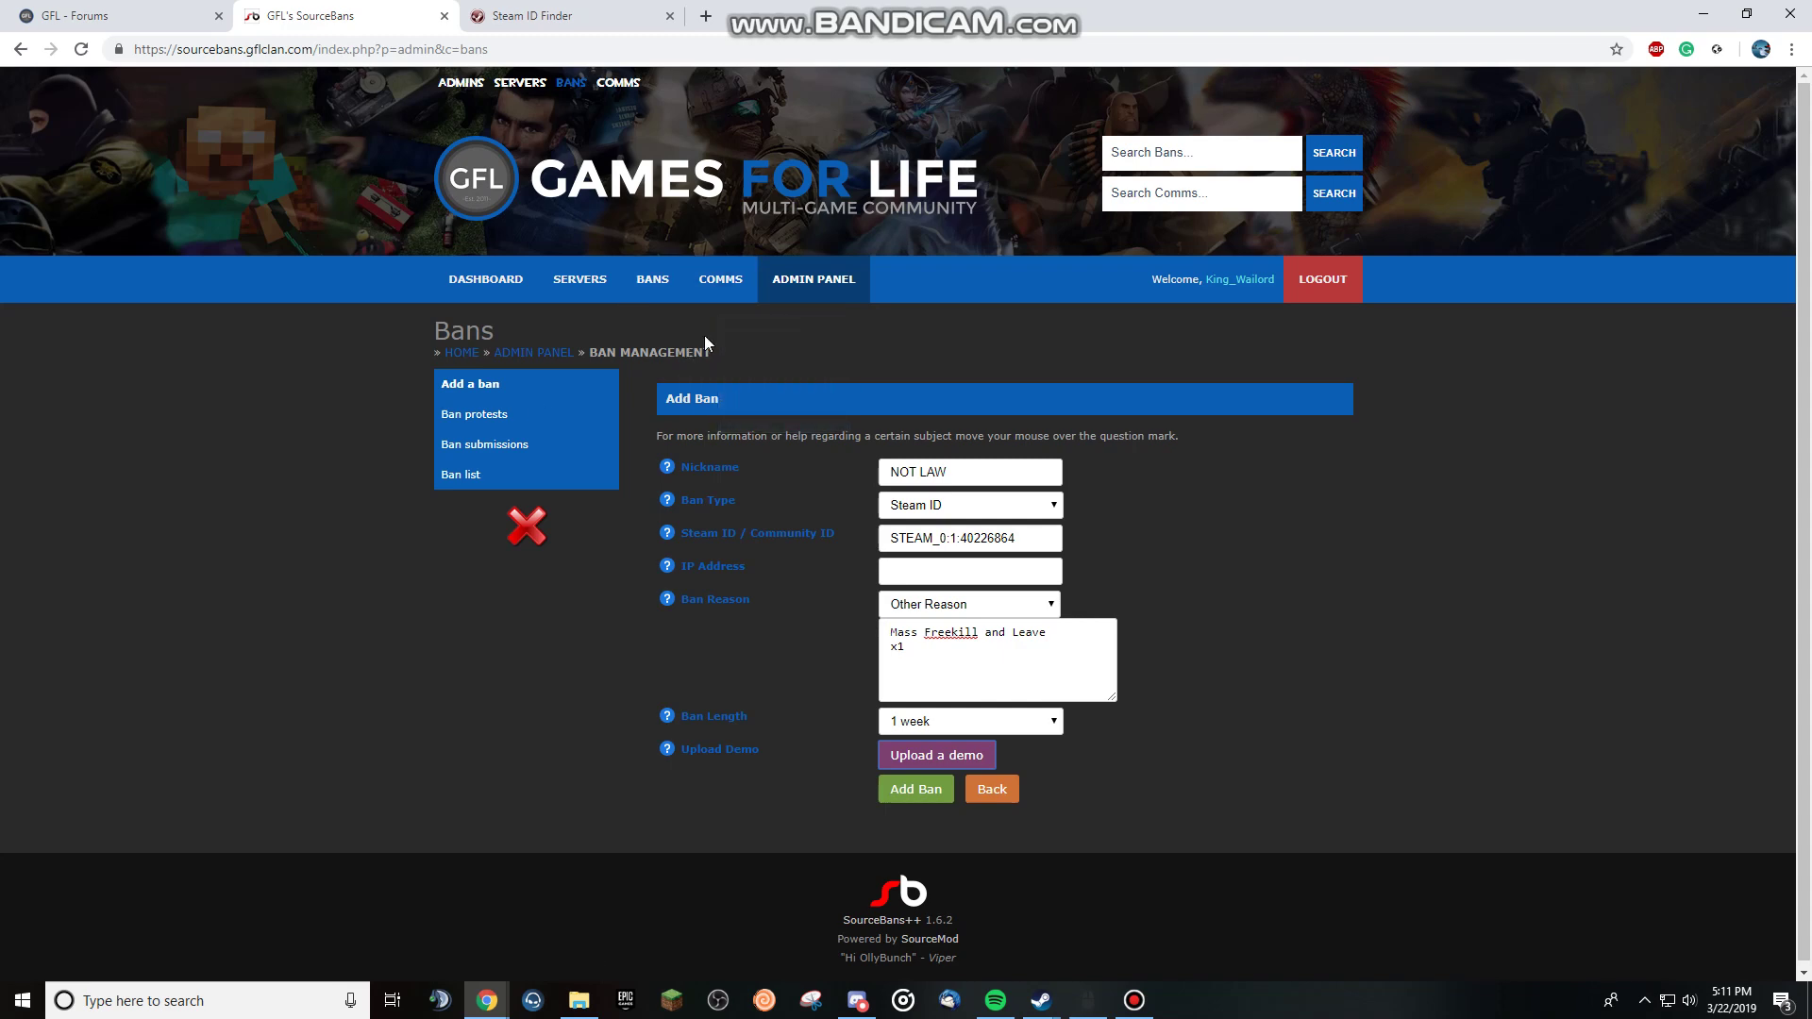
Open the SourceBans ban list and examine the most recent bans with their admins and lengths.
click(652, 279)
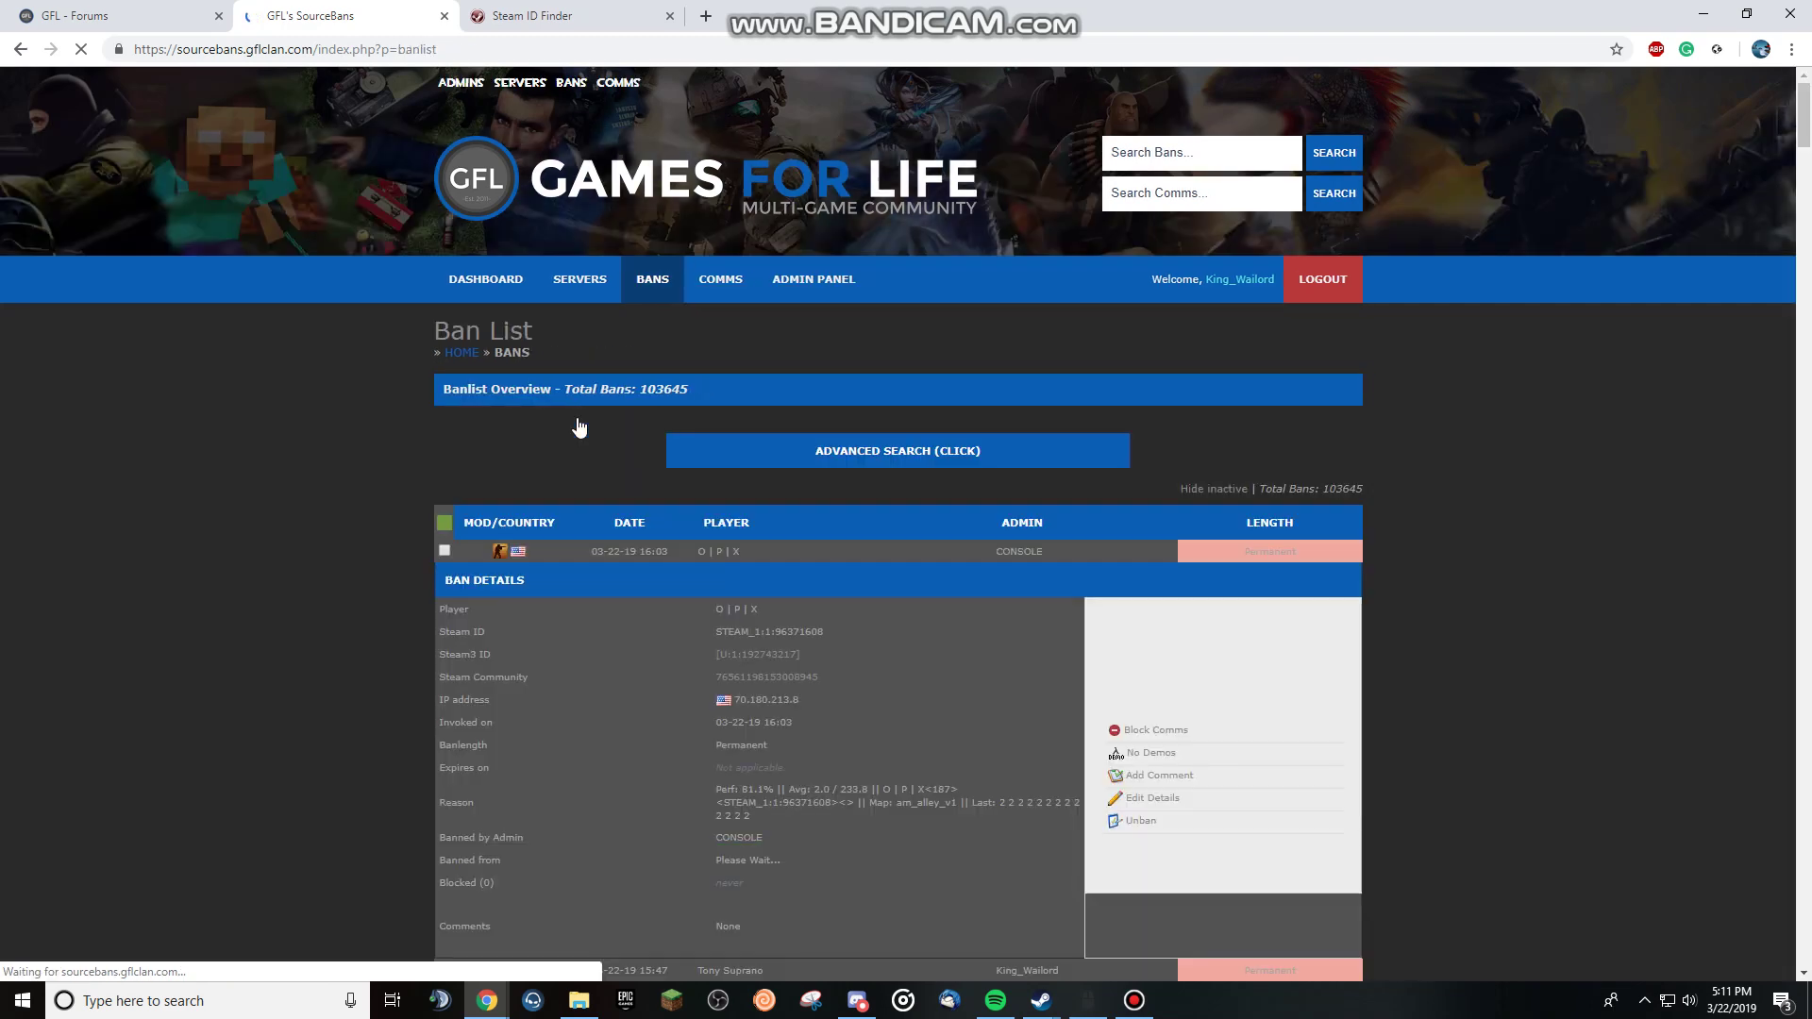
scroll(660, 427, down, 3)
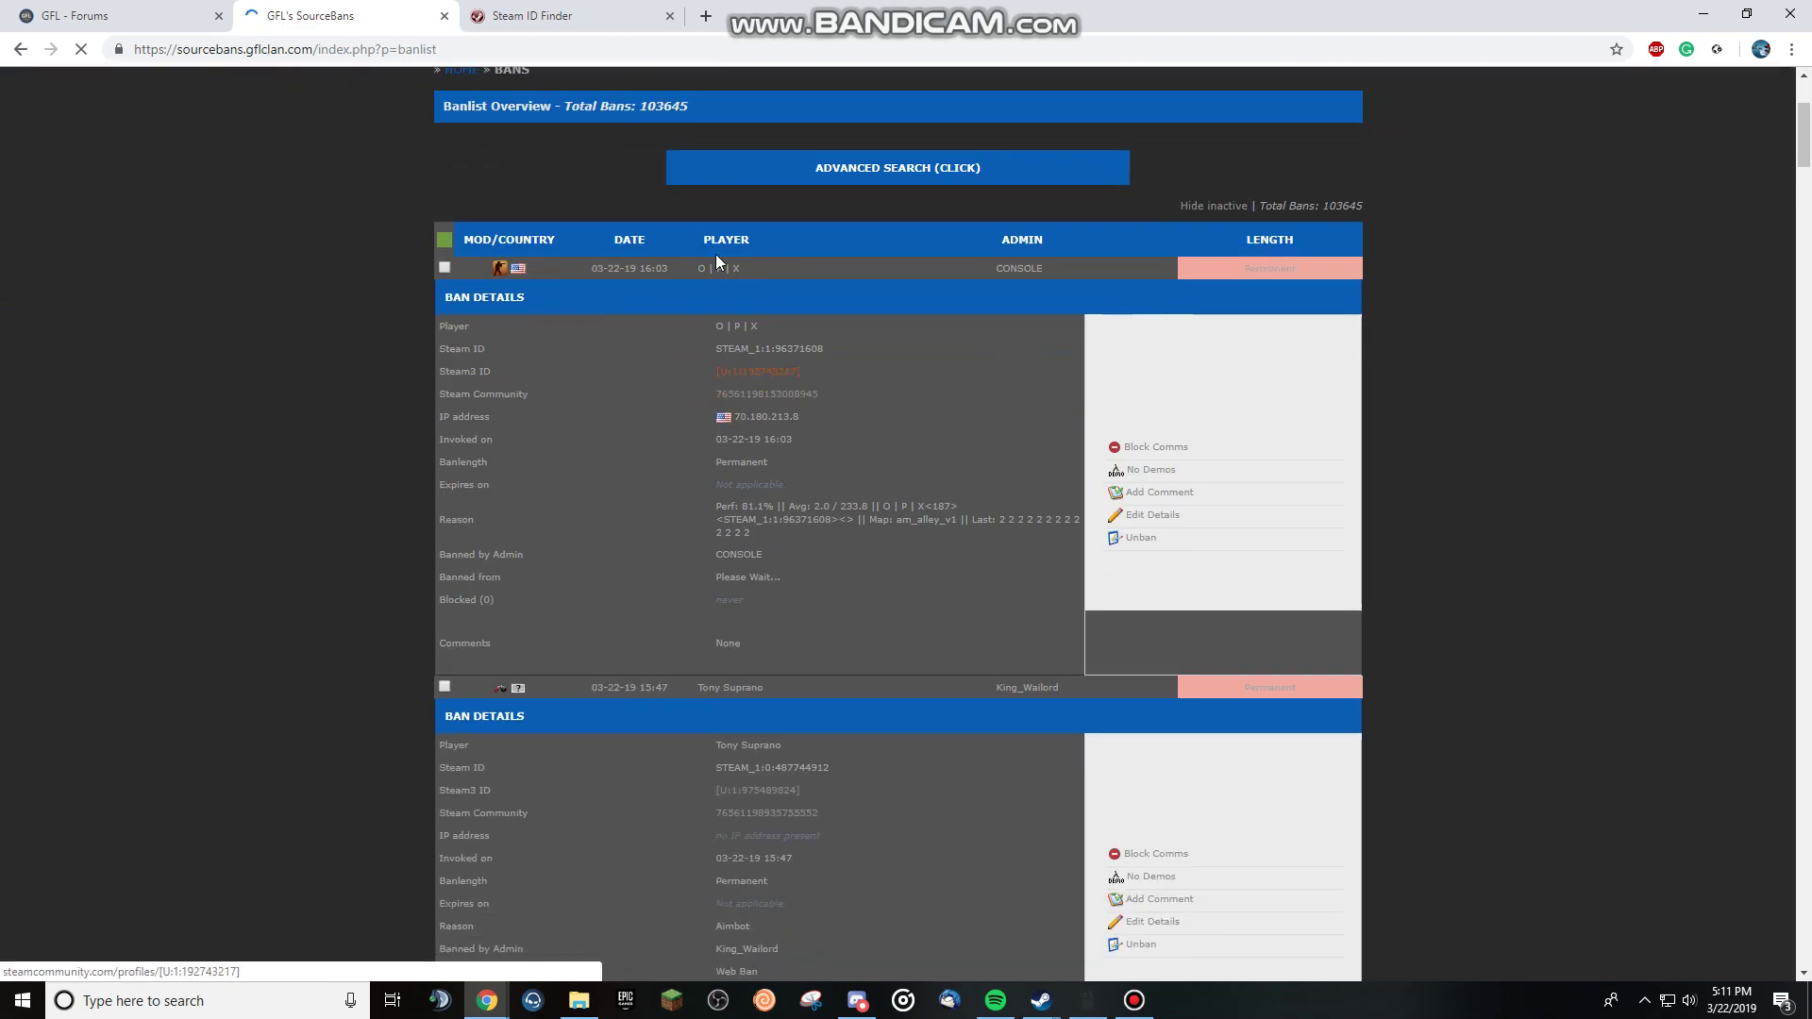
scroll(761, 263, down, 3)
scroll(761, 263, up, 4)
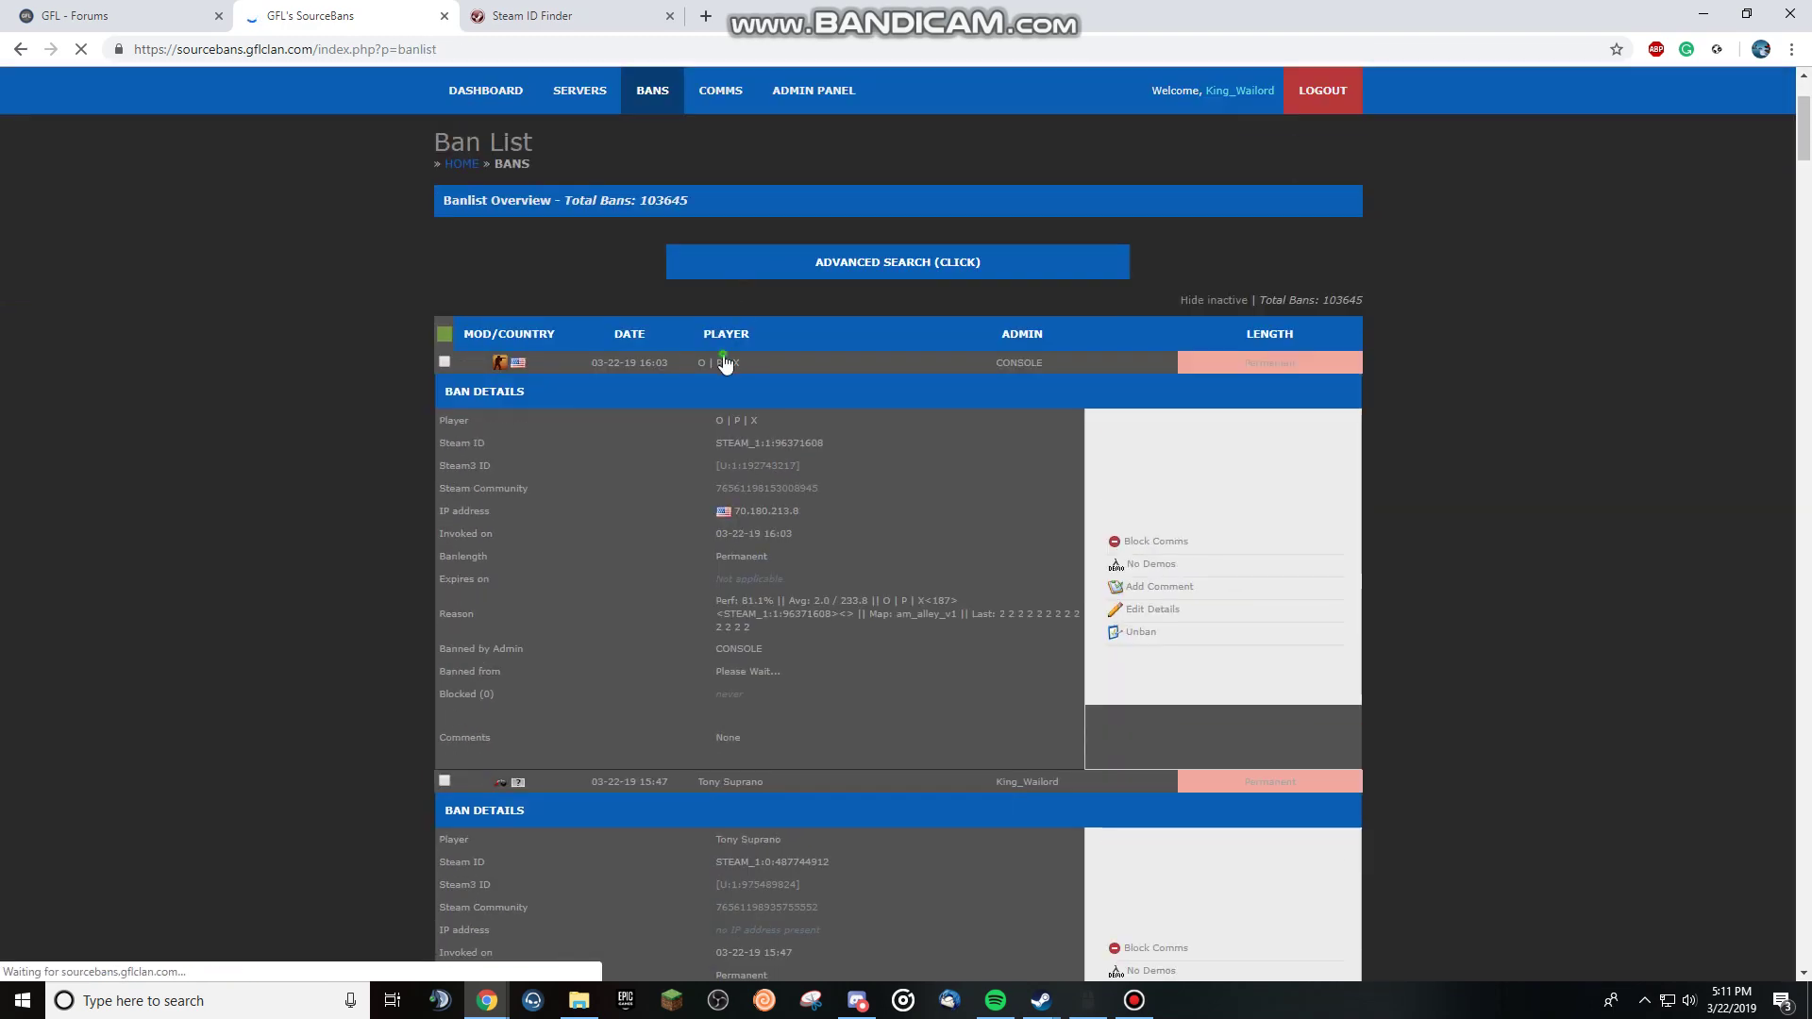
scroll(661, 274, down, 8)
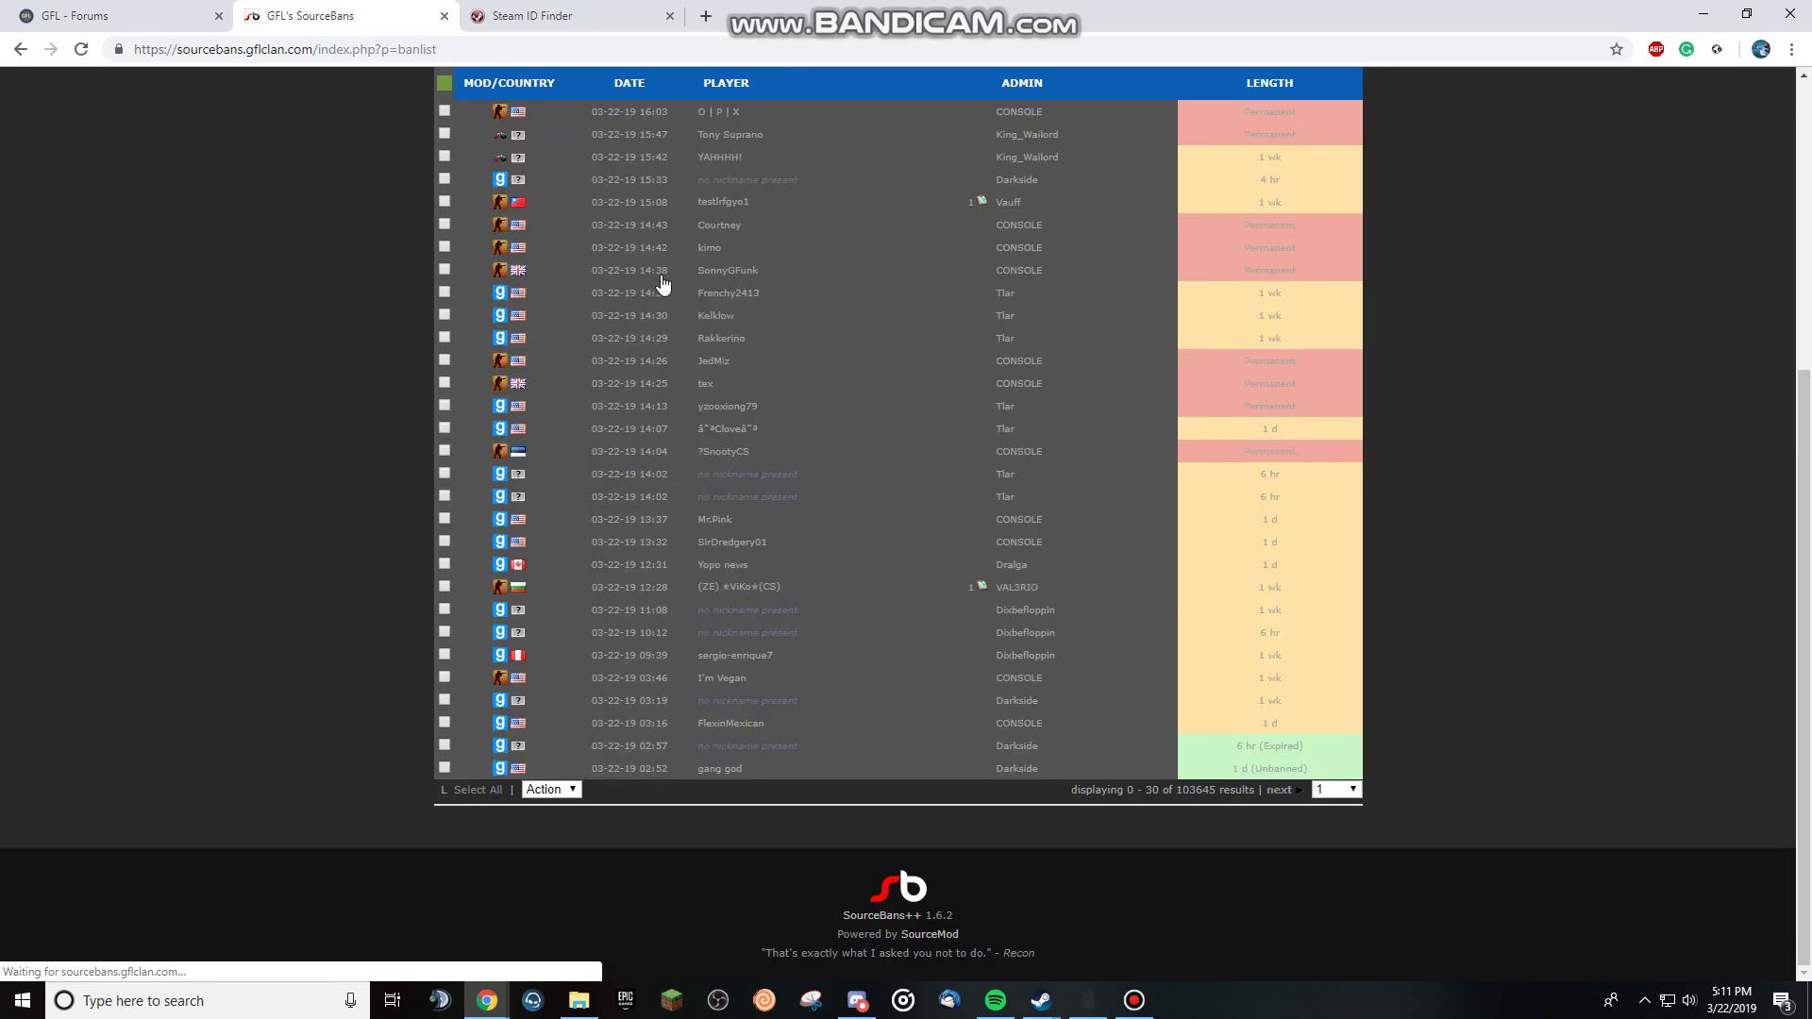
scroll(715, 295, up, 3)
scroll(745, 295, down, 2)
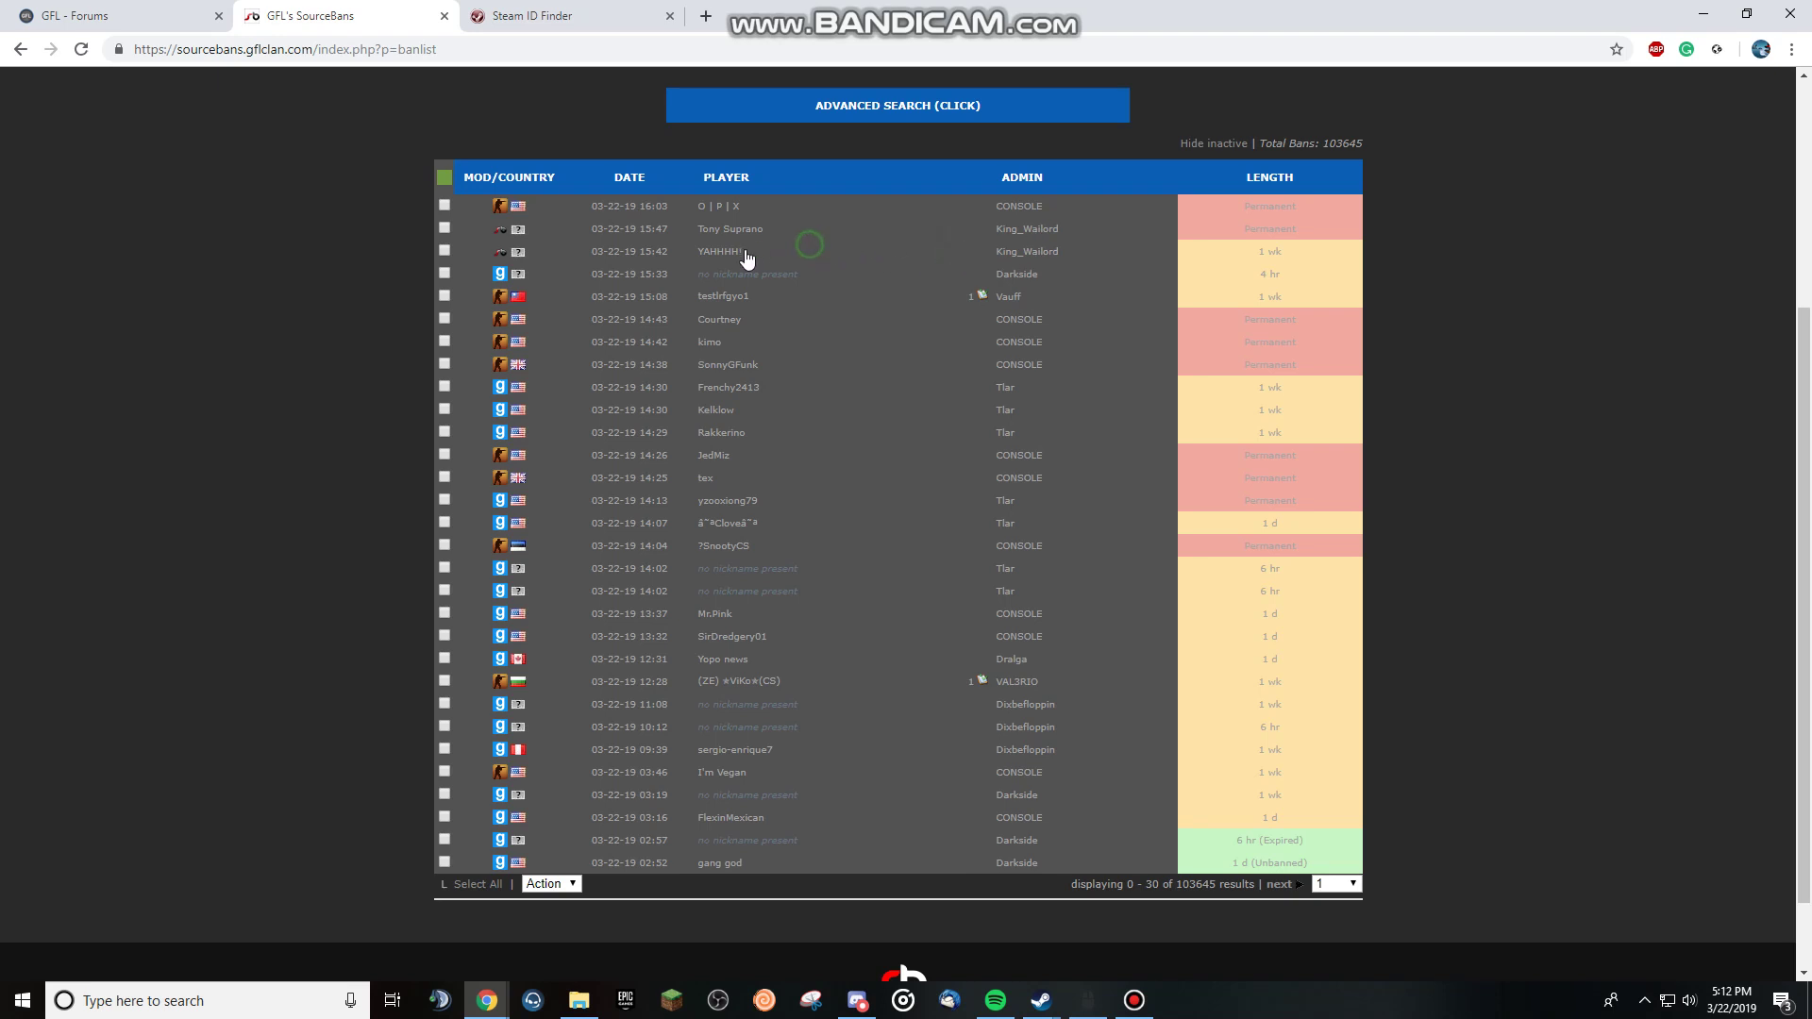
scroll(1173, 259, down, 1)
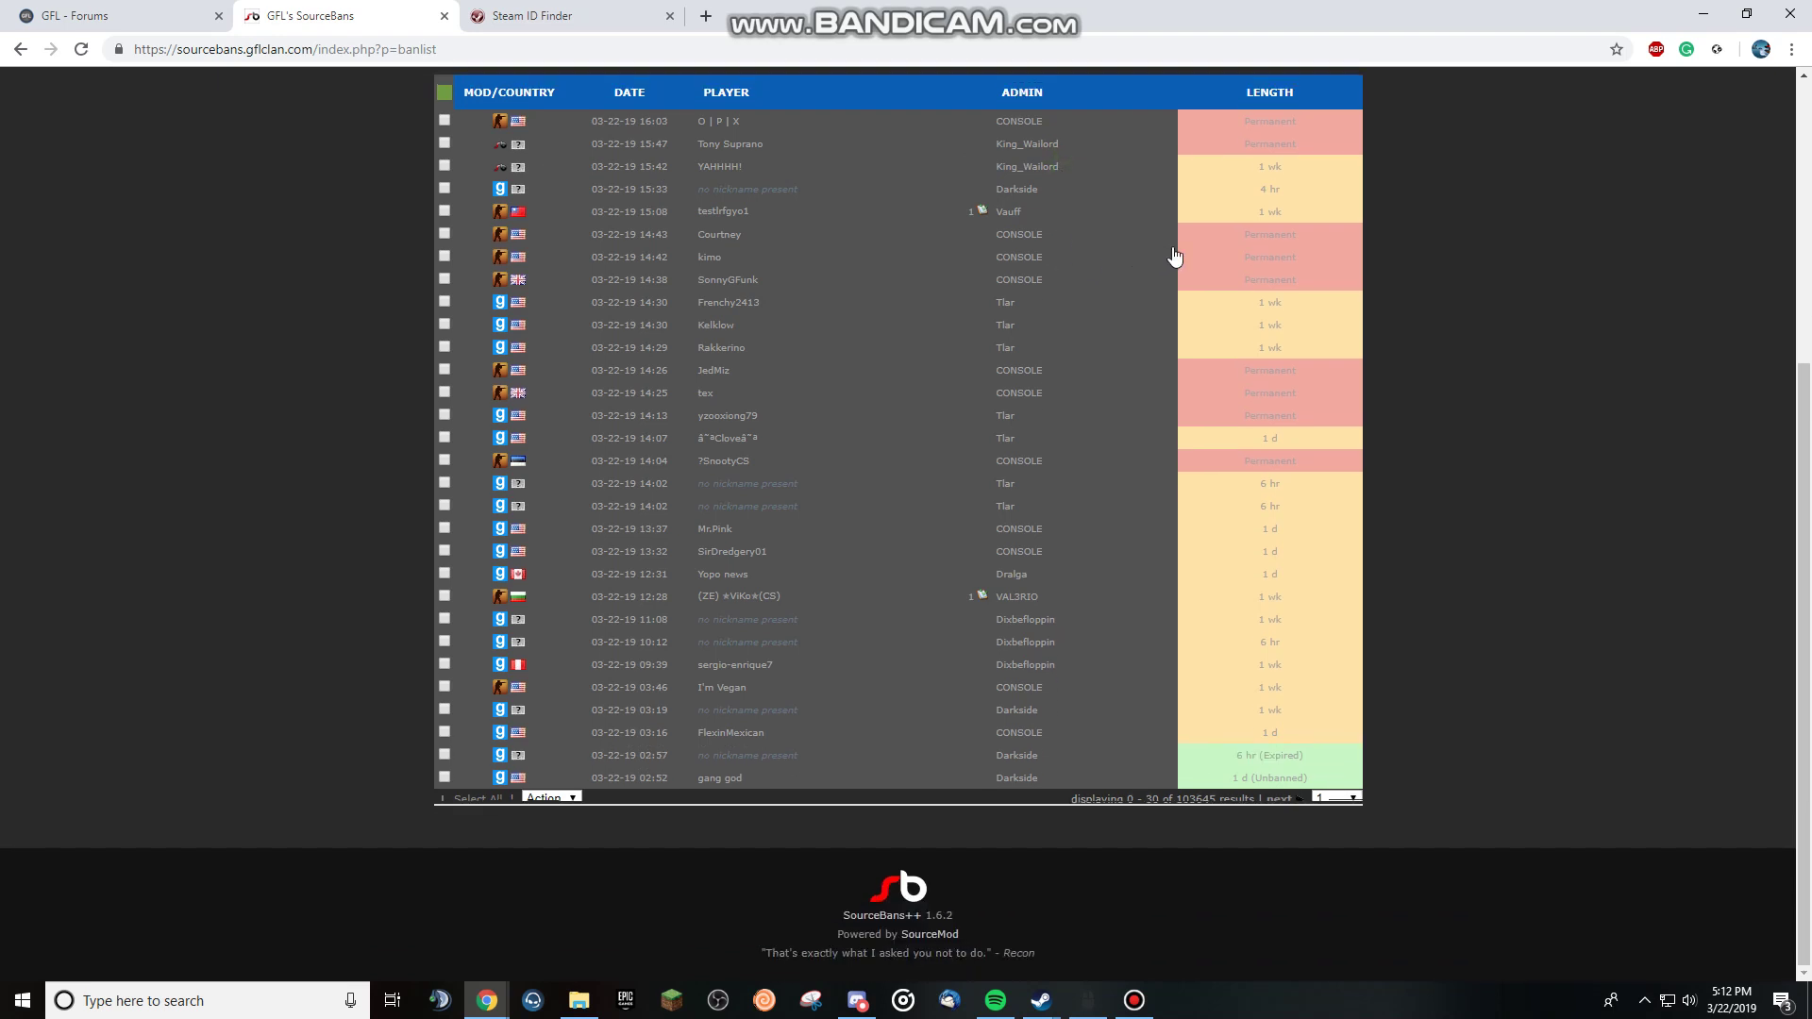
scroll(1253, 354, up, 2)
click(438, 339)
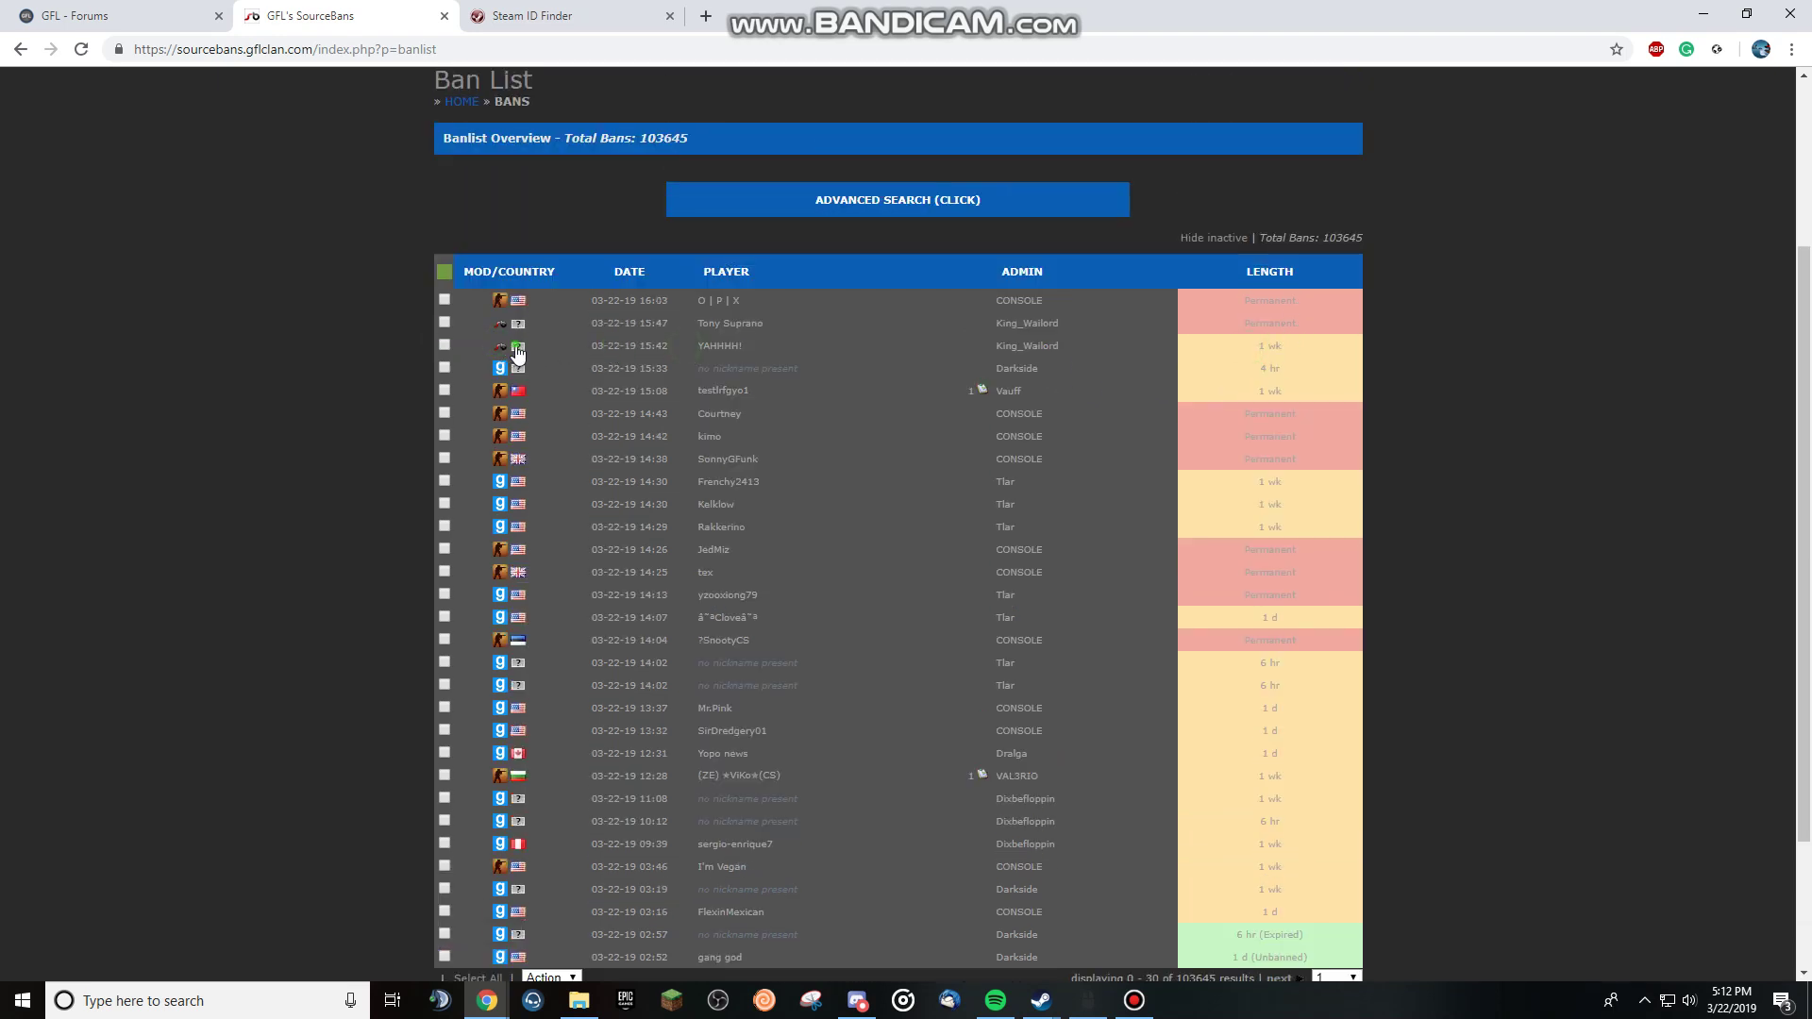
click(1011, 345)
Expand the ban list's Advanced Search to view its filter fields, and collapse it again.
click(934, 200)
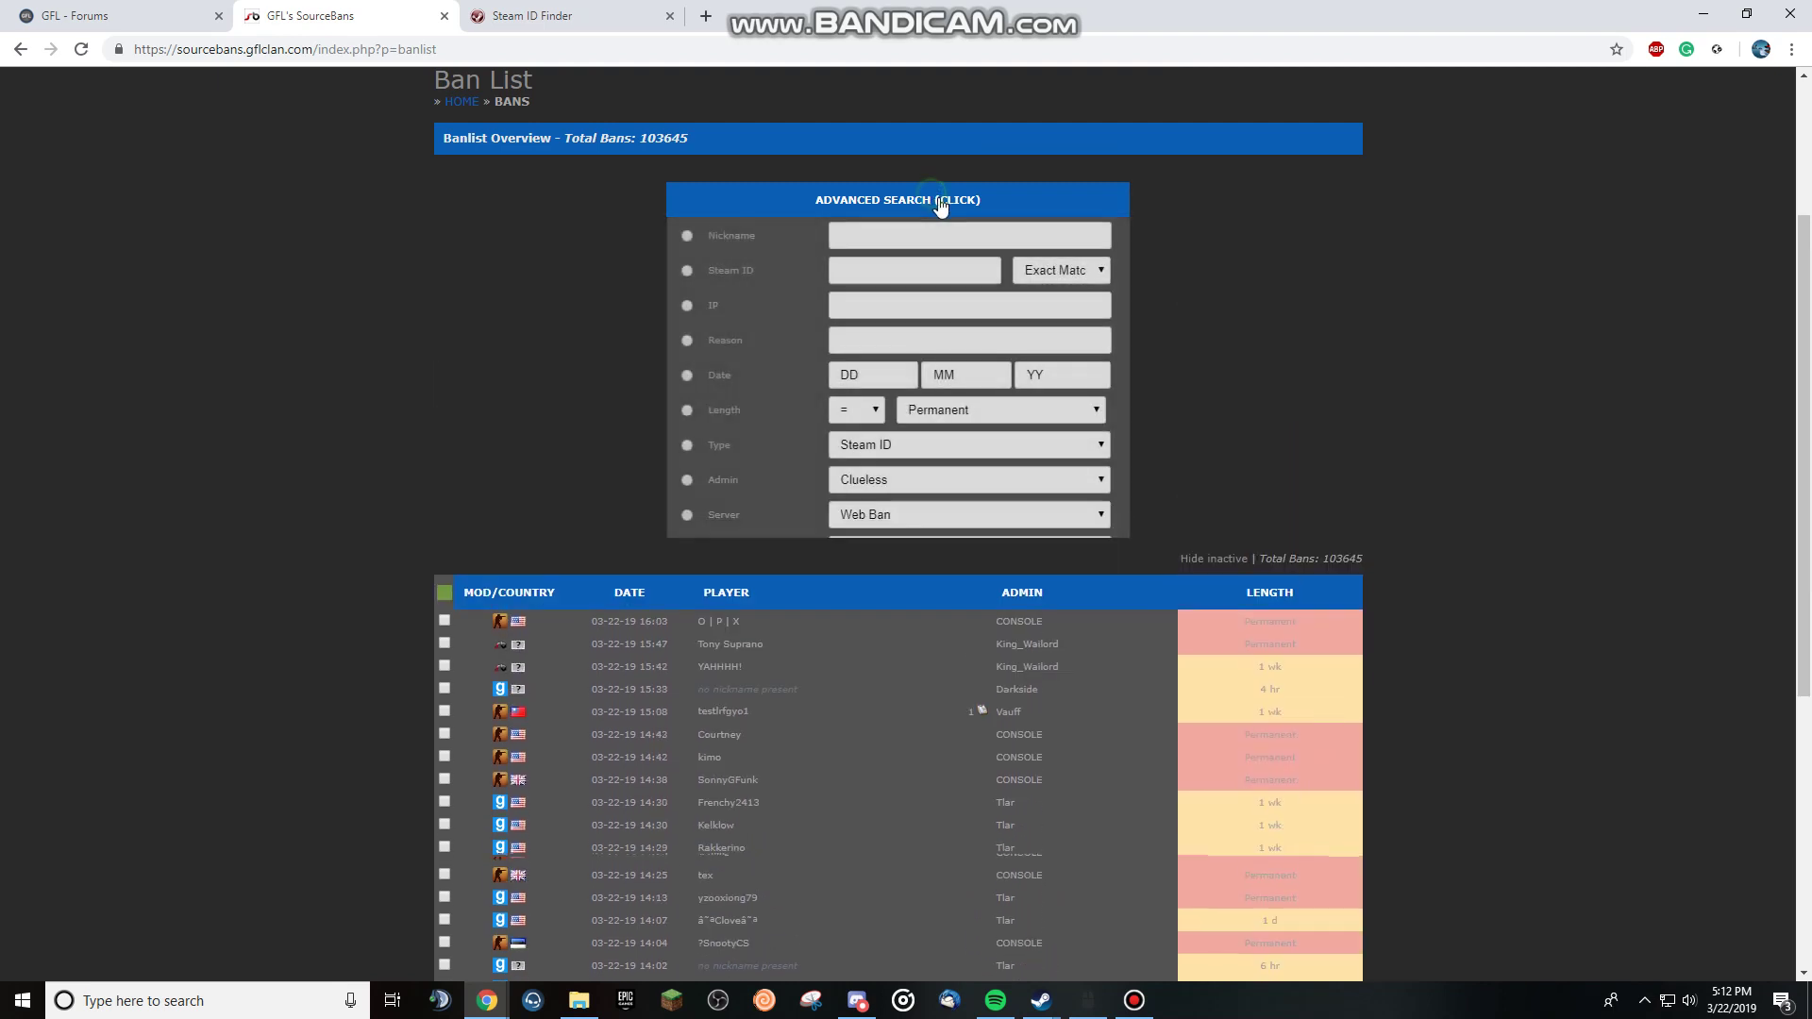
click(940, 204)
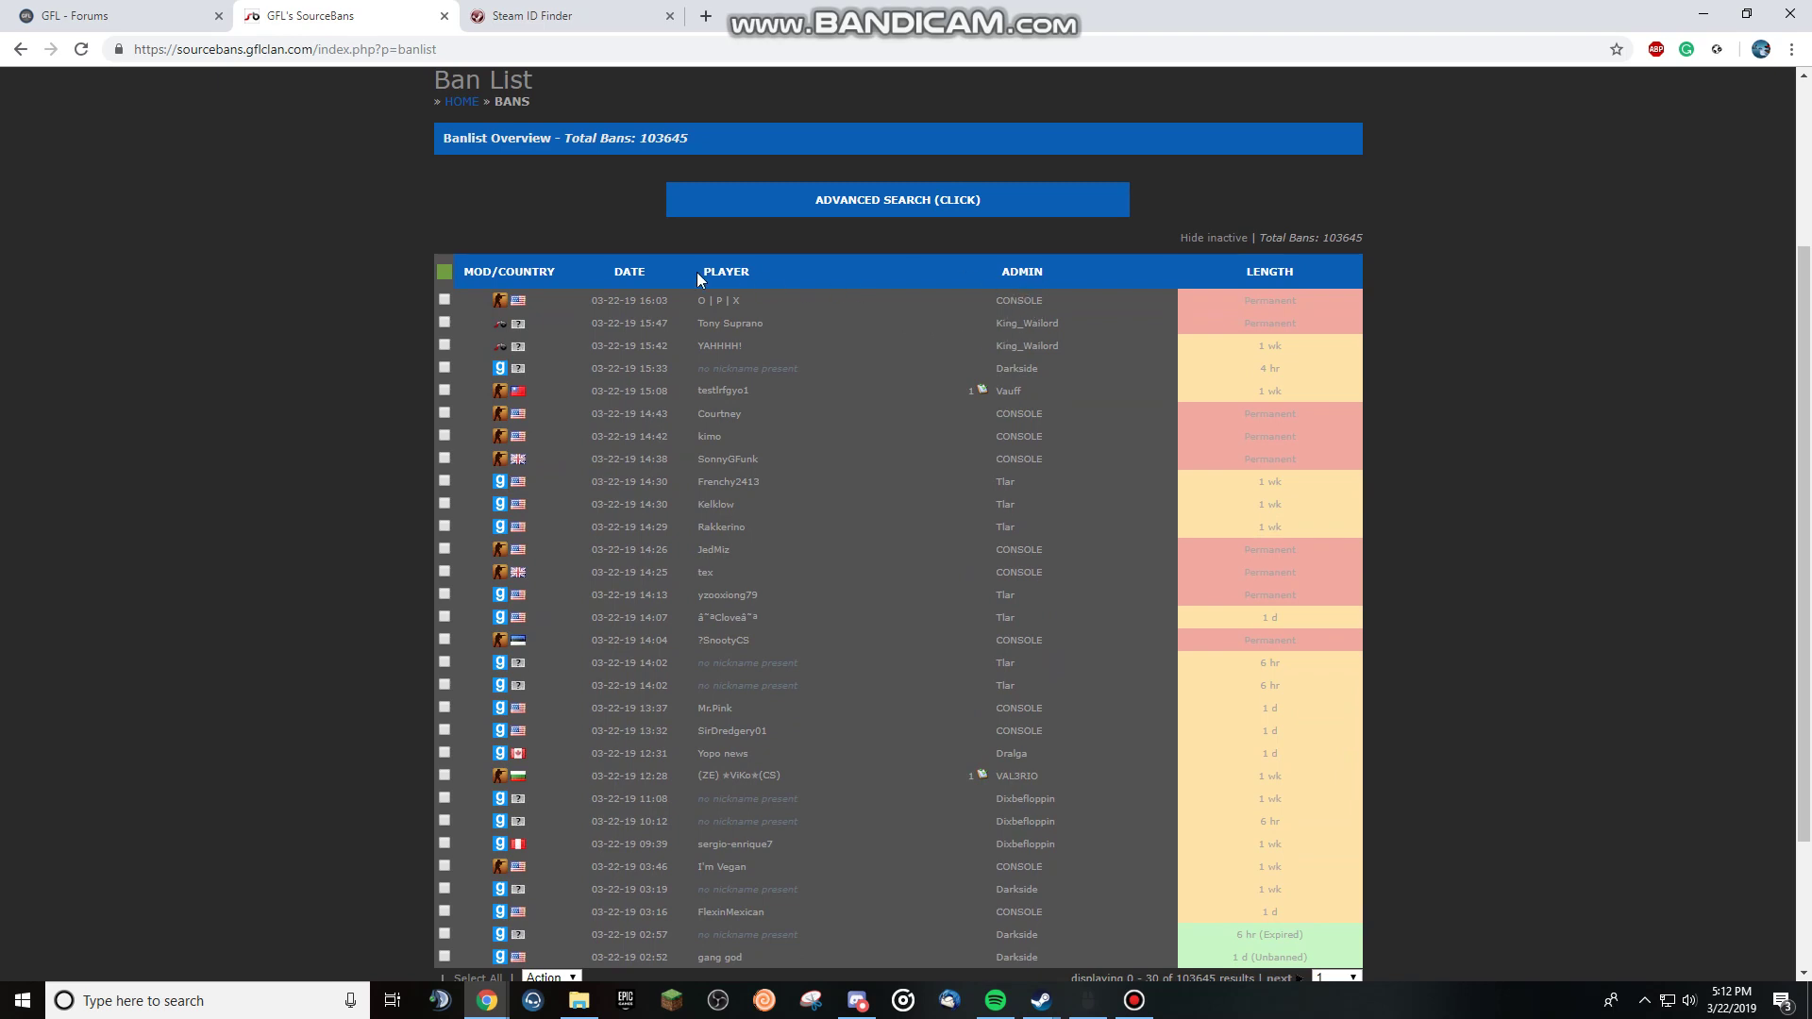
Reload the ban list and expand the details of the one-week ban dated 03-22-19 15:42.
click(748, 344)
drag(693, 351, 1072, 364)
click(1048, 356)
scroll(1096, 344, down, 2)
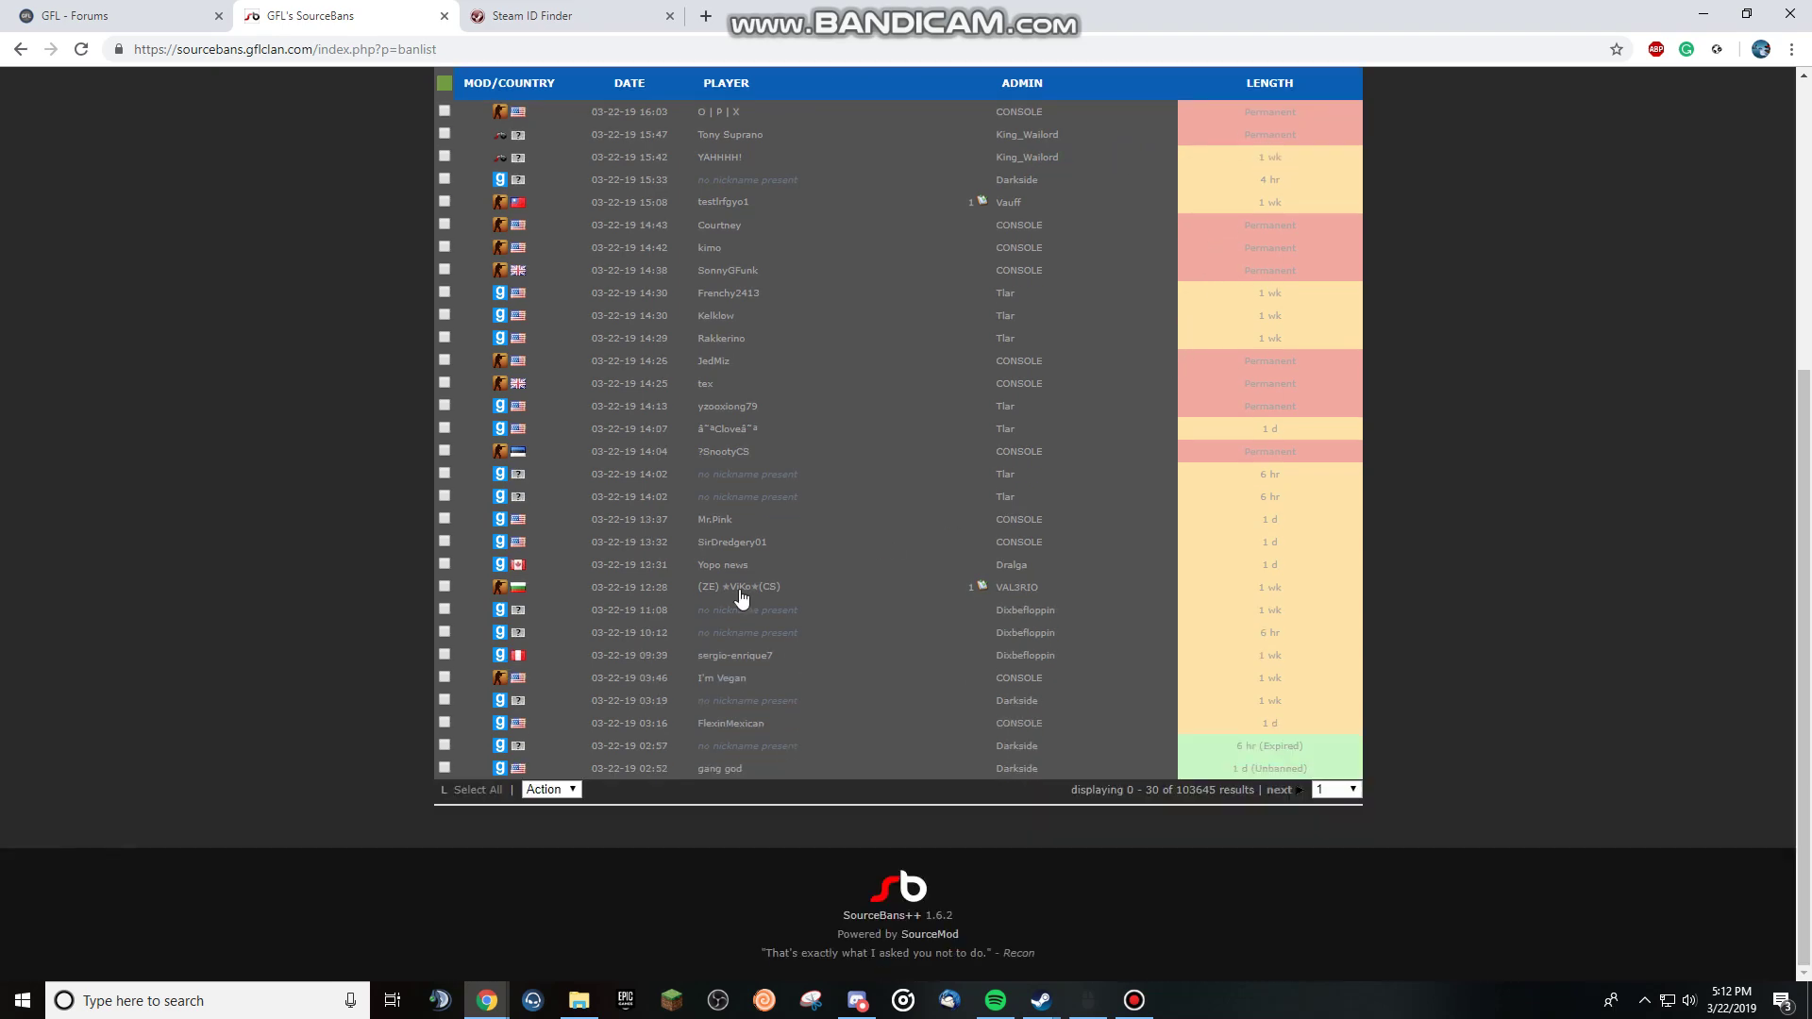
key(F5)
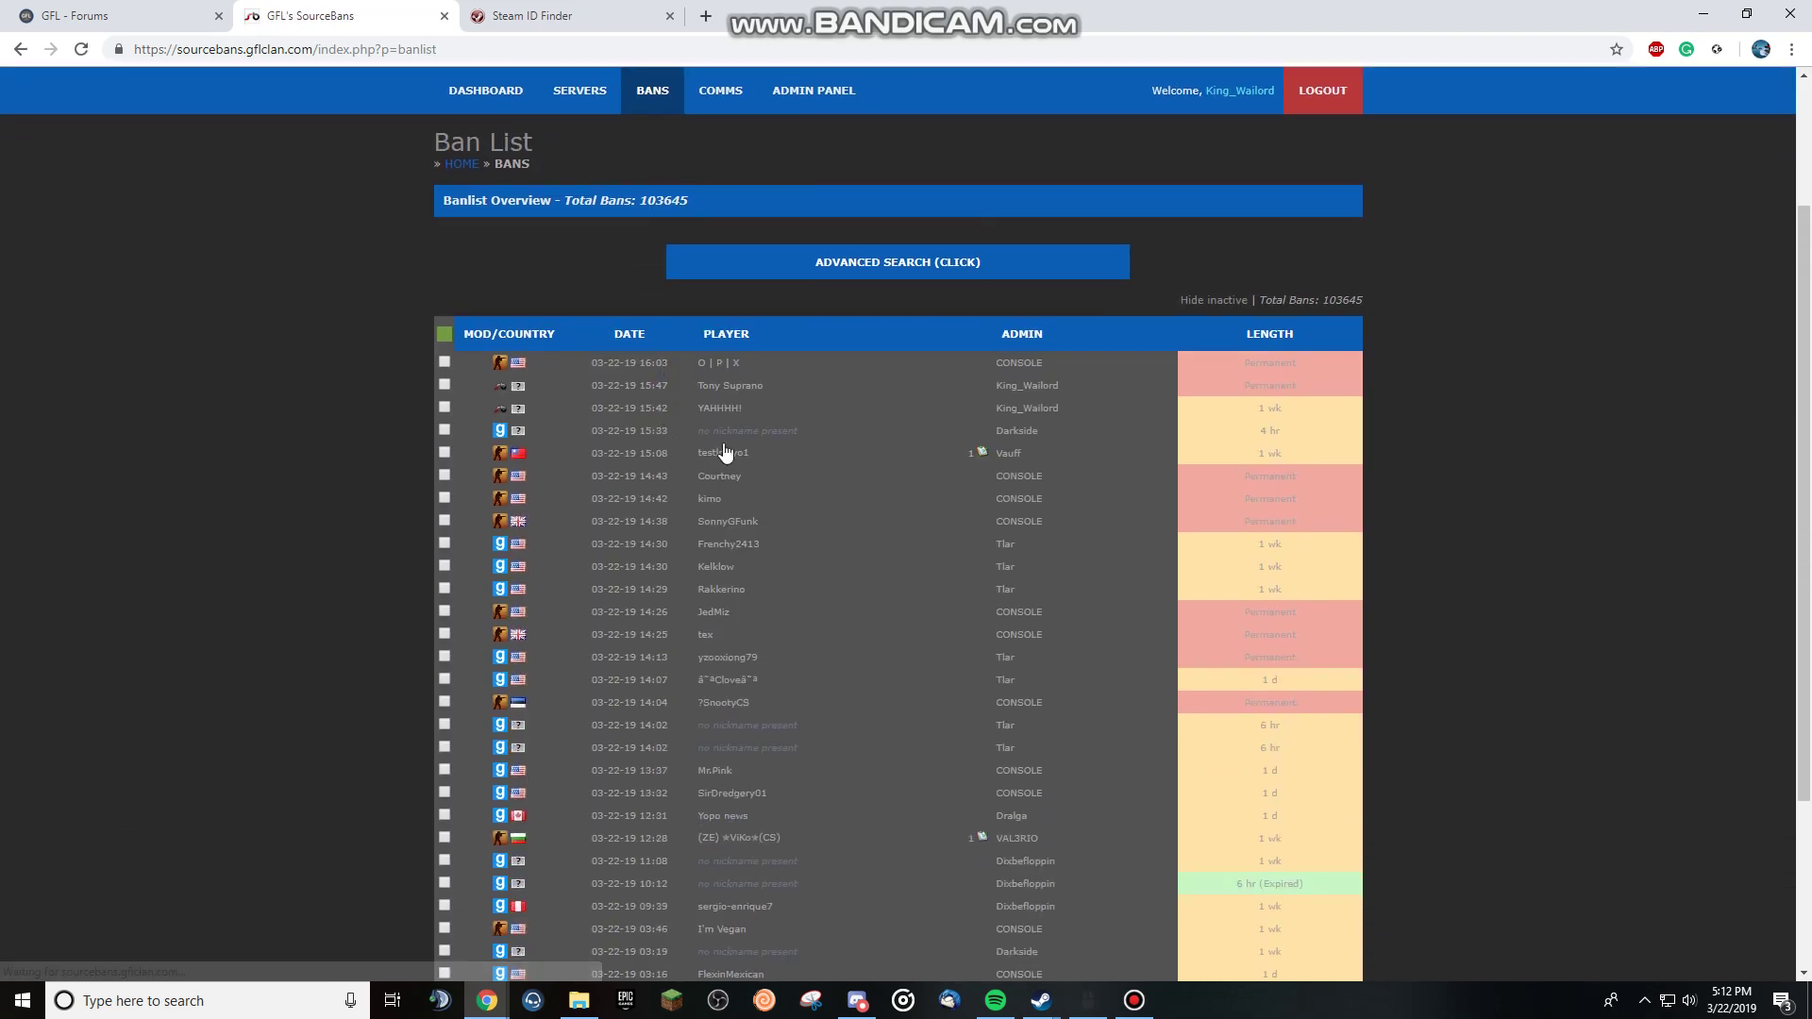
click(715, 409)
click(727, 408)
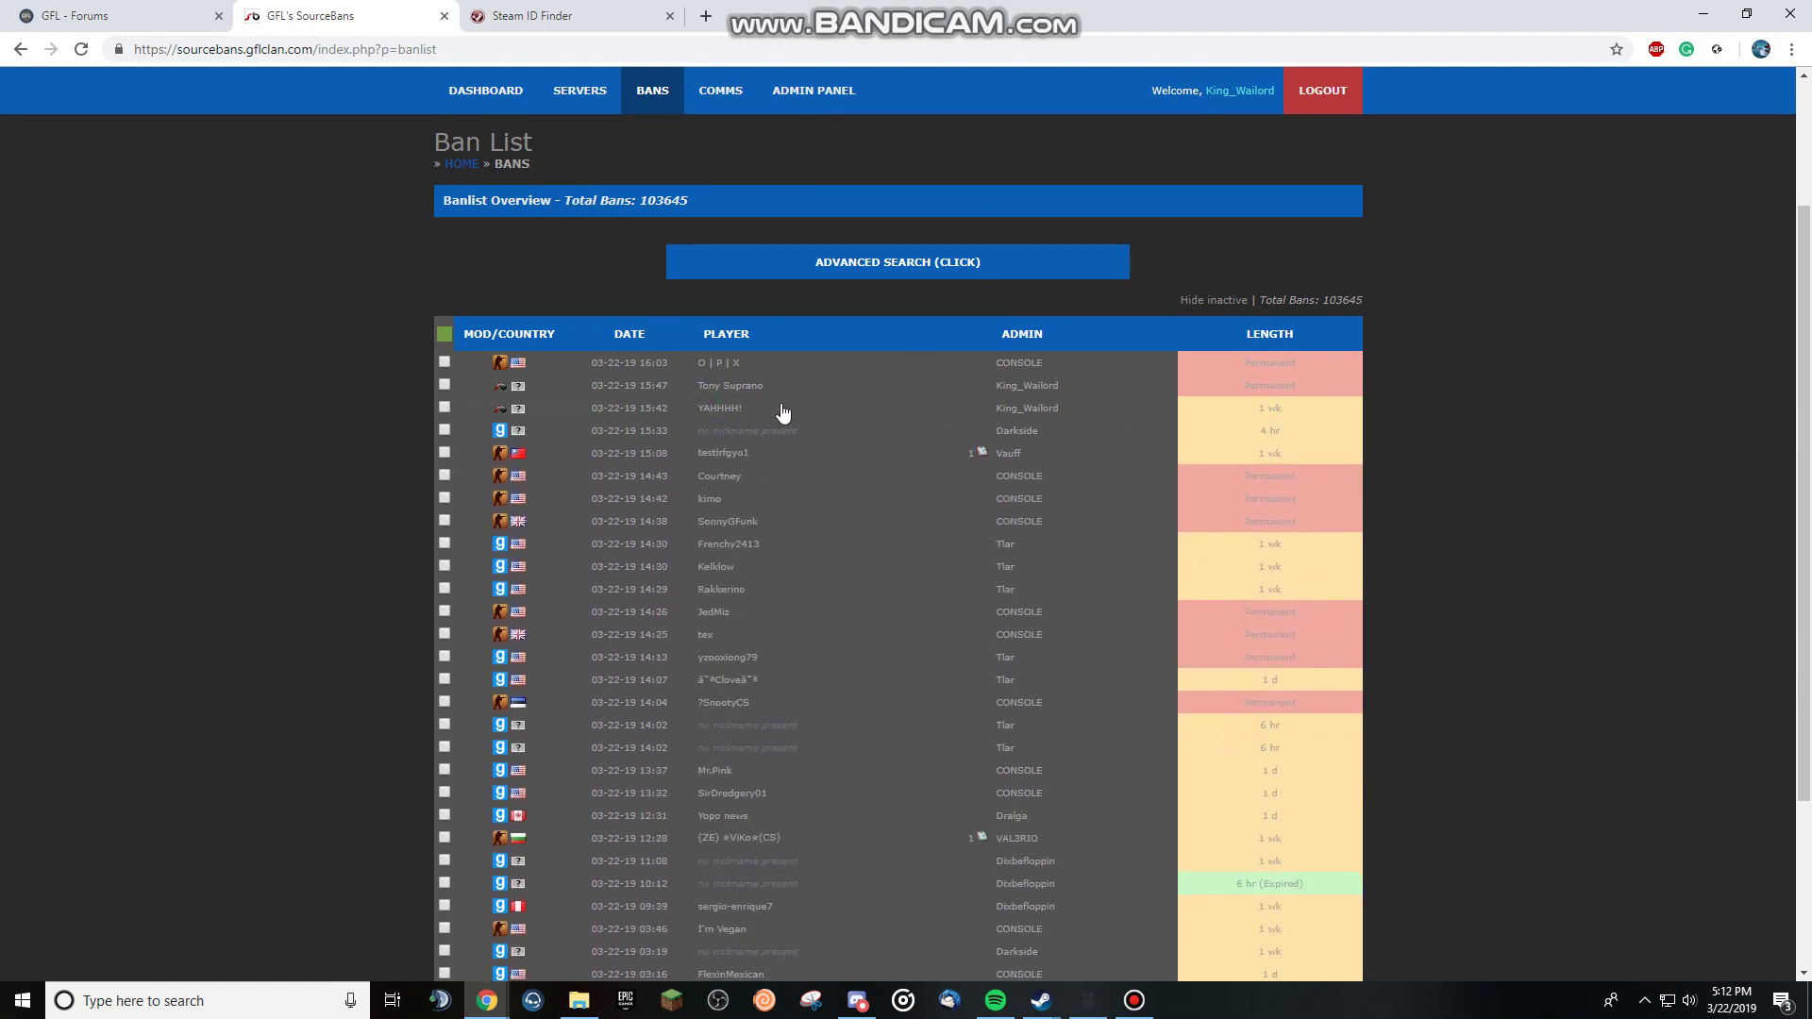
click(782, 410)
scroll(784, 426, down, 1)
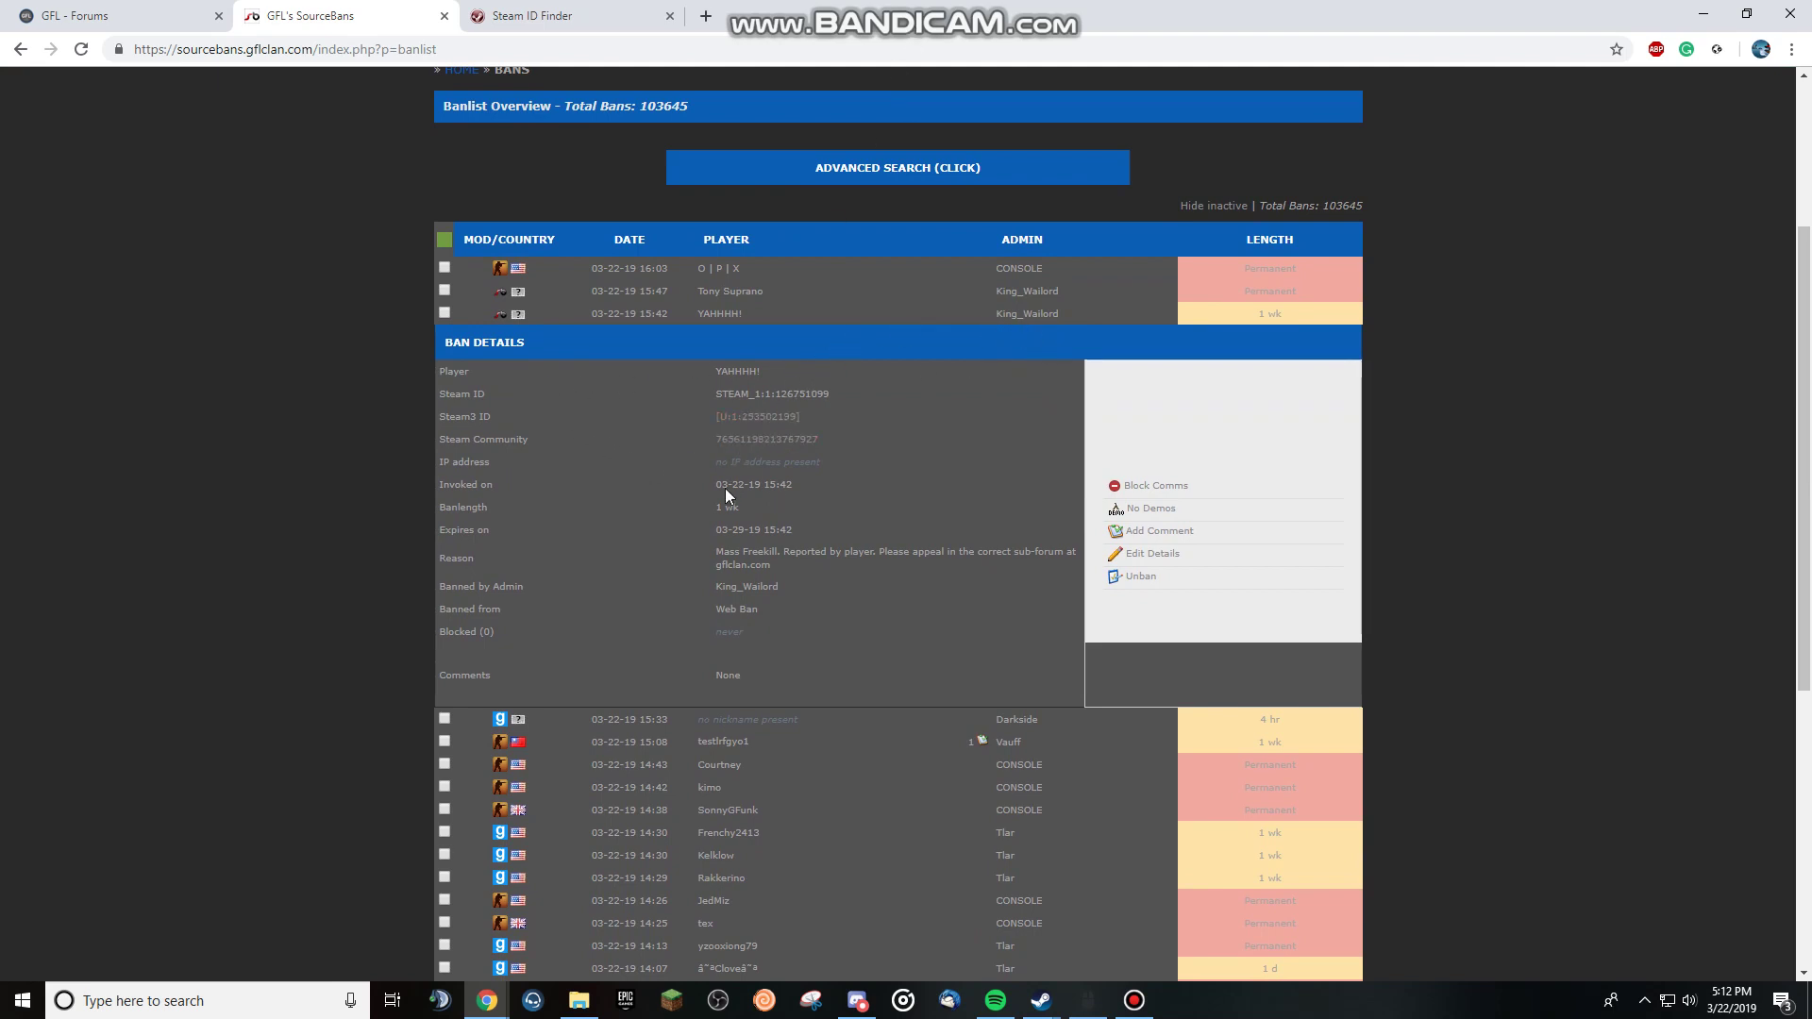
Review the expanded ban's length and reason, and open that ban for editing.
drag(741, 508, 863, 555)
click(869, 562)
click(723, 565)
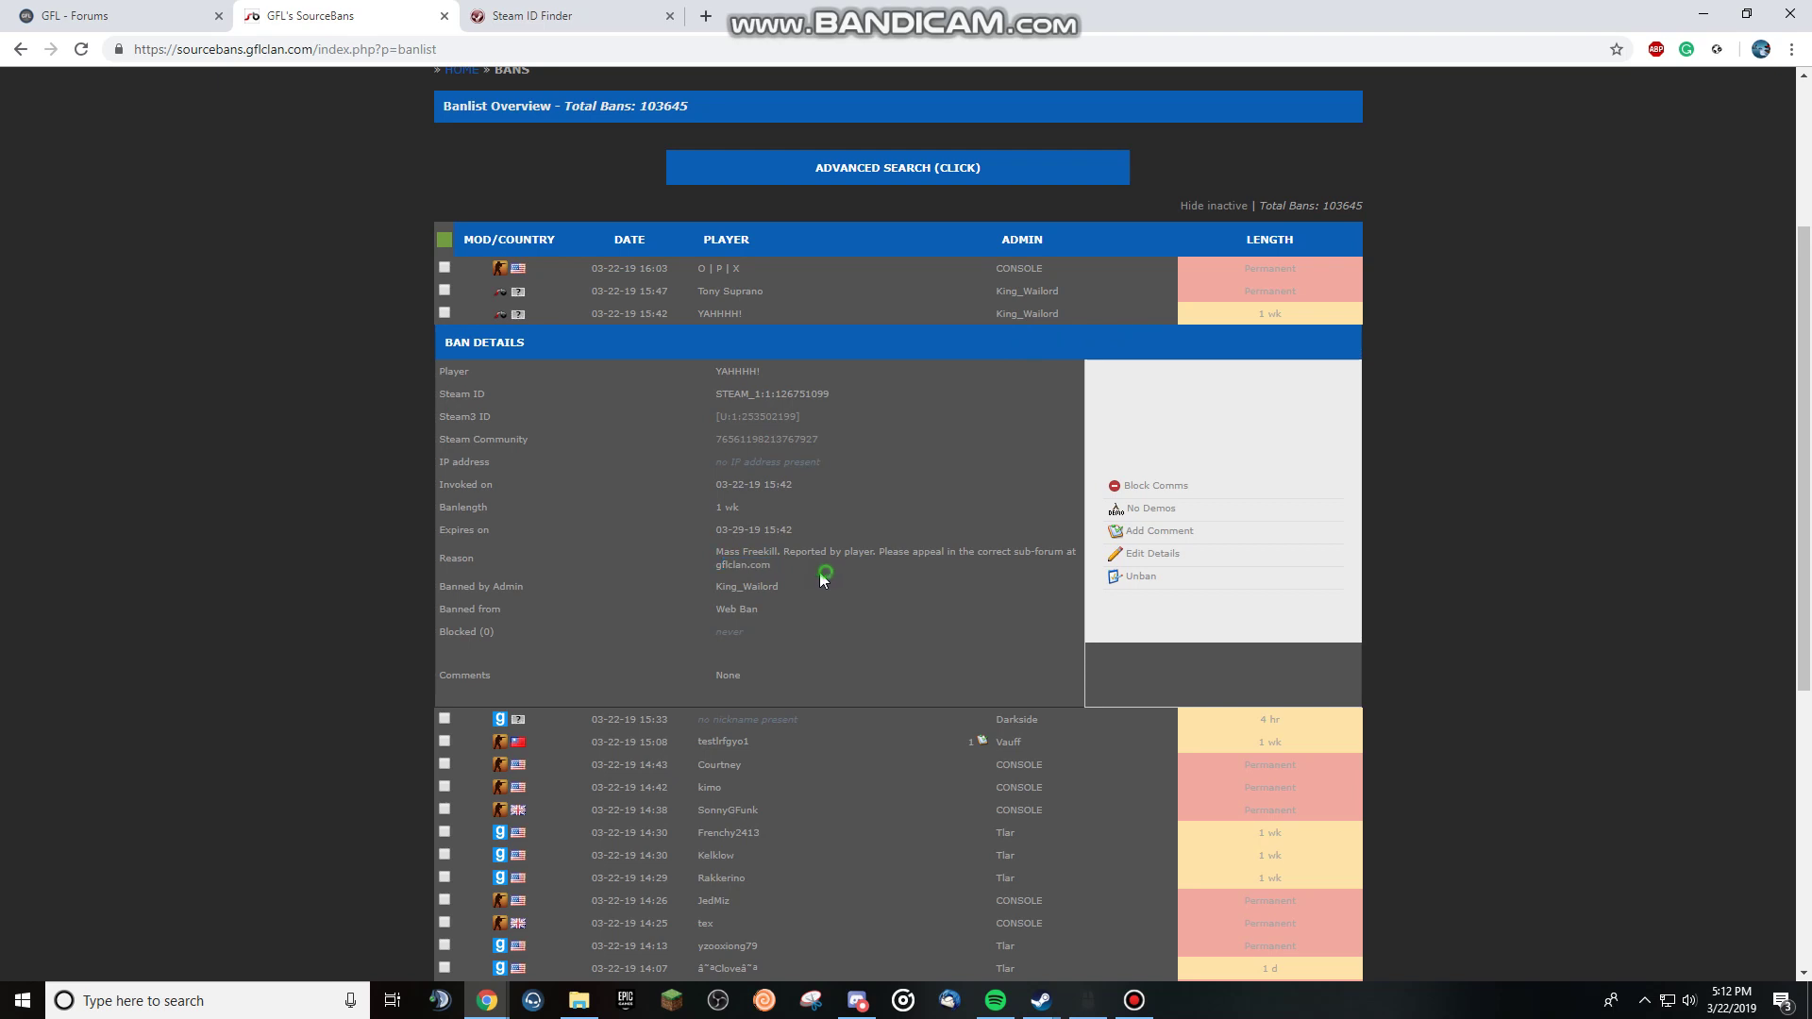
click(1153, 558)
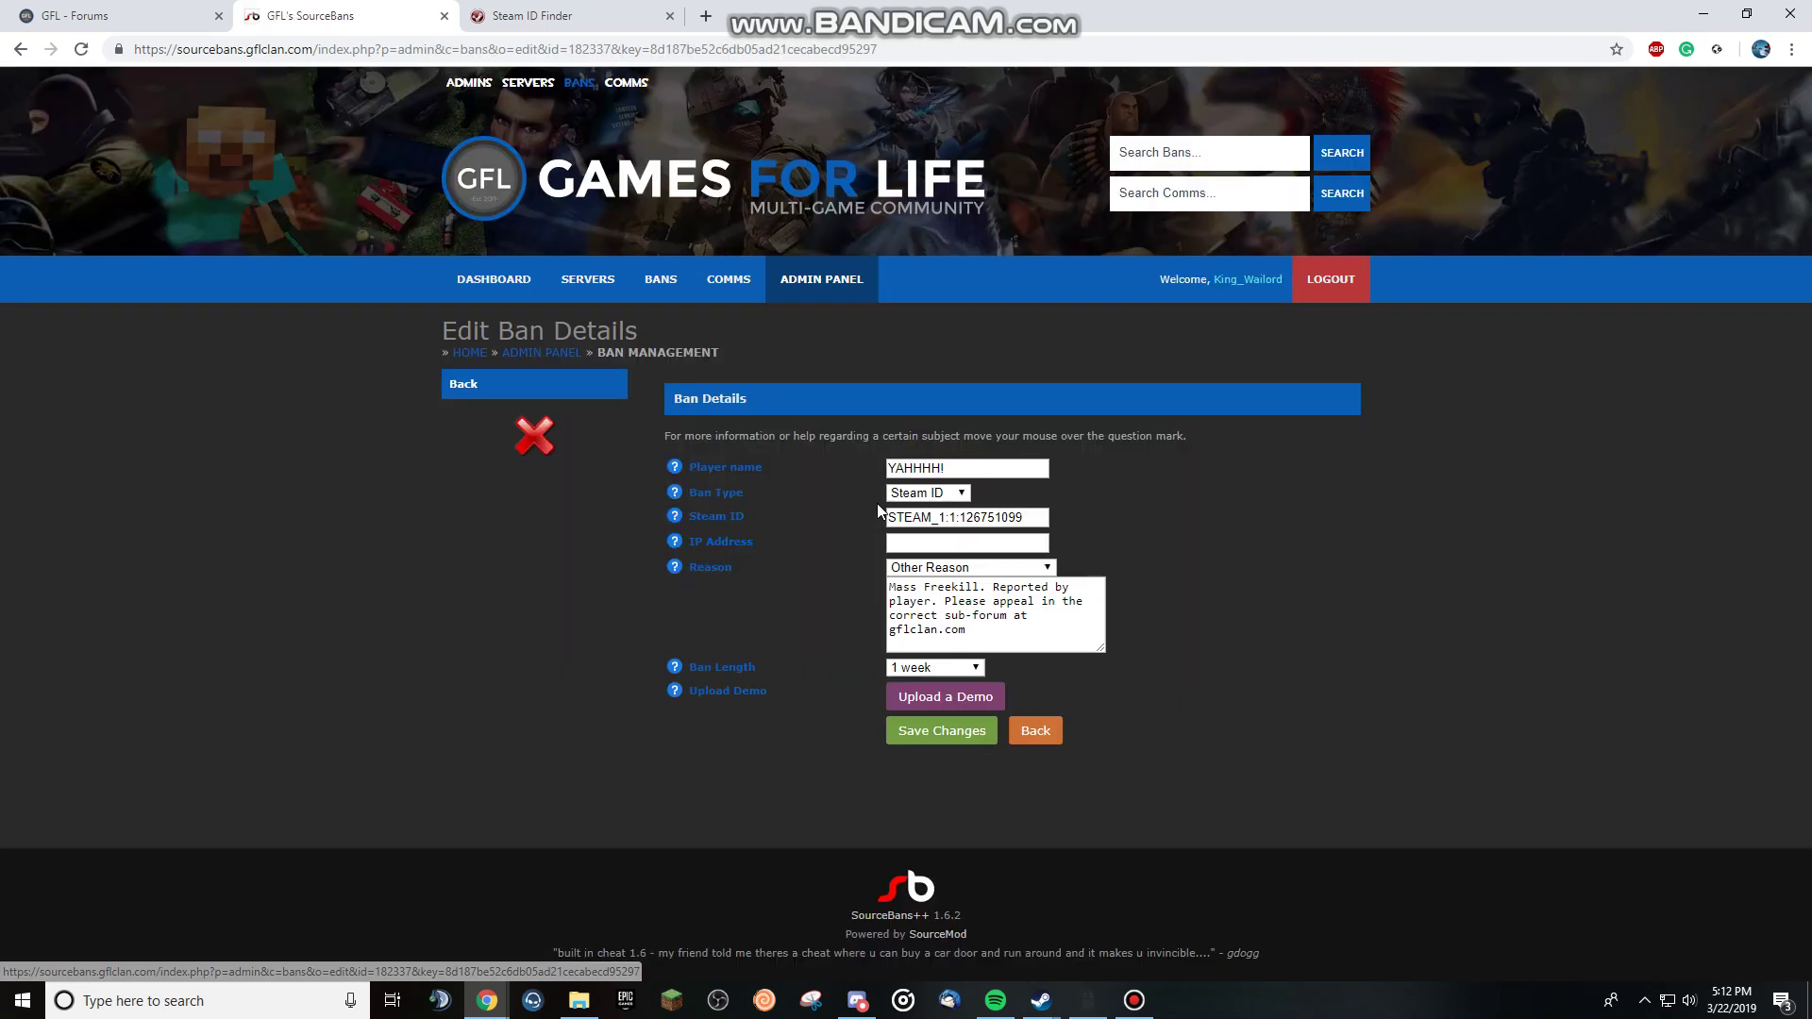
Replace the ban's reason text with "Aimware" and set the ban length to Permanent.
click(945, 632)
drag(983, 631, 885, 584)
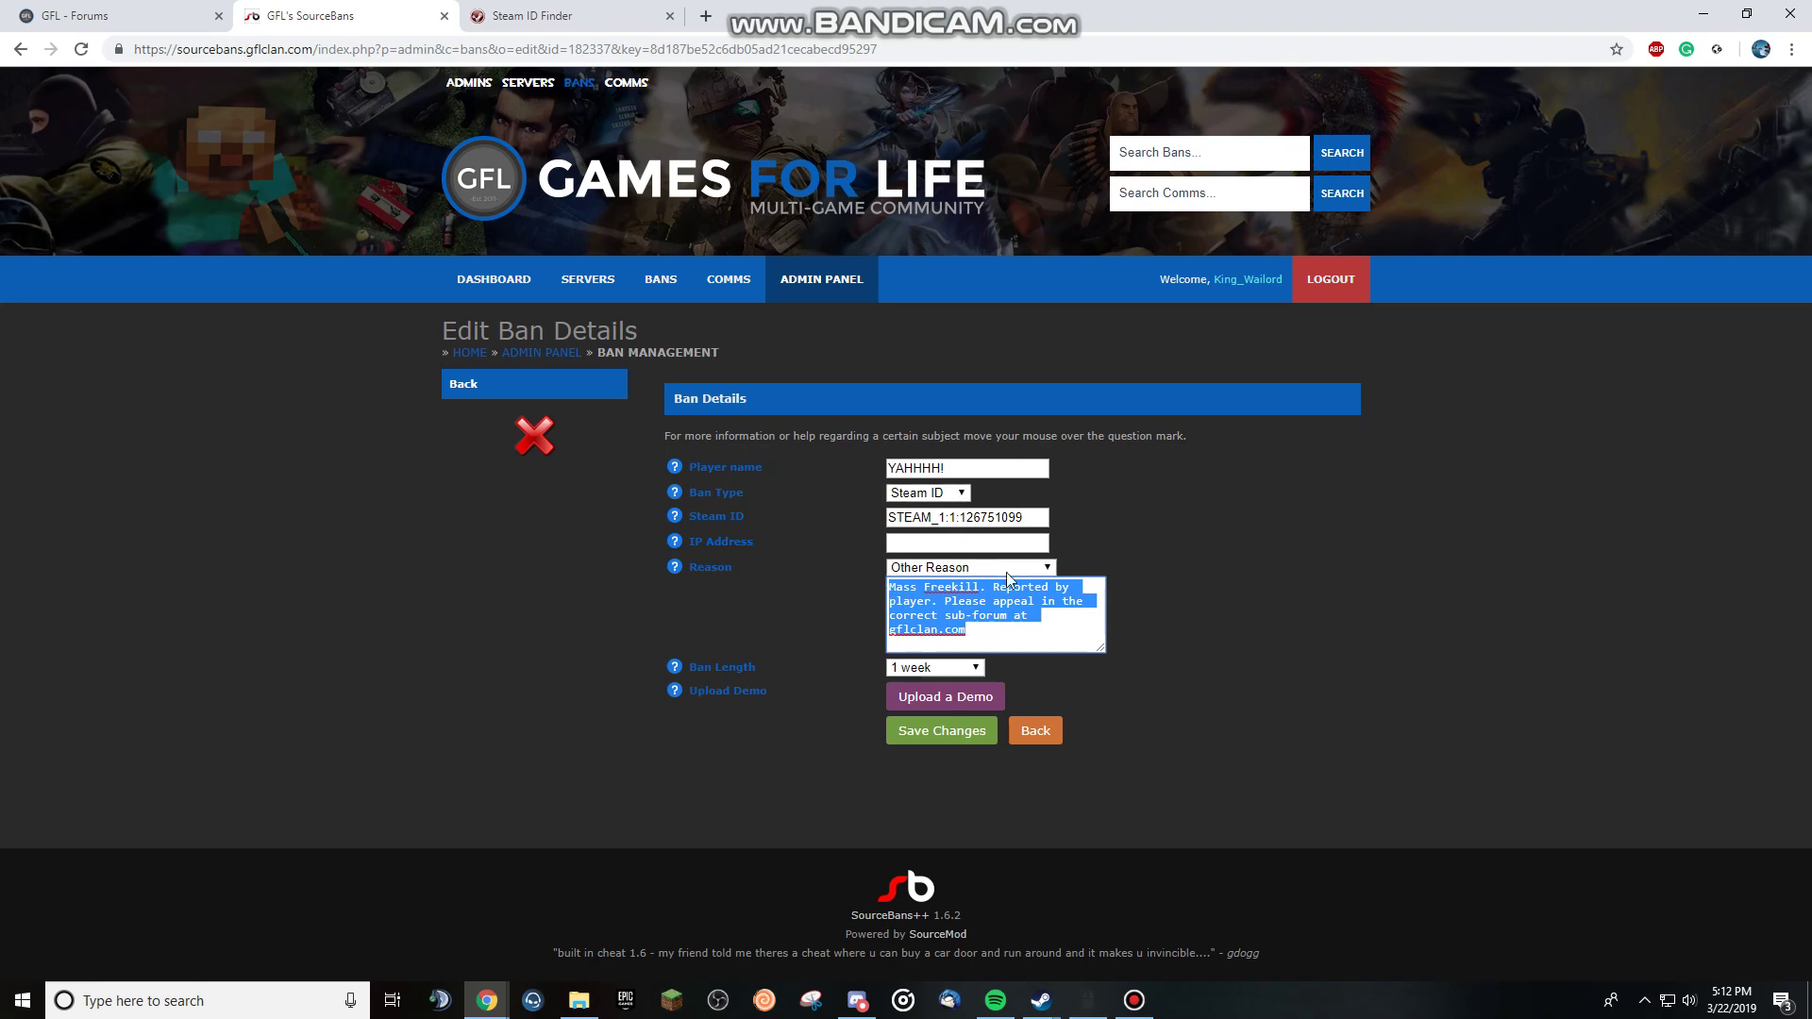
key(BackSpace)
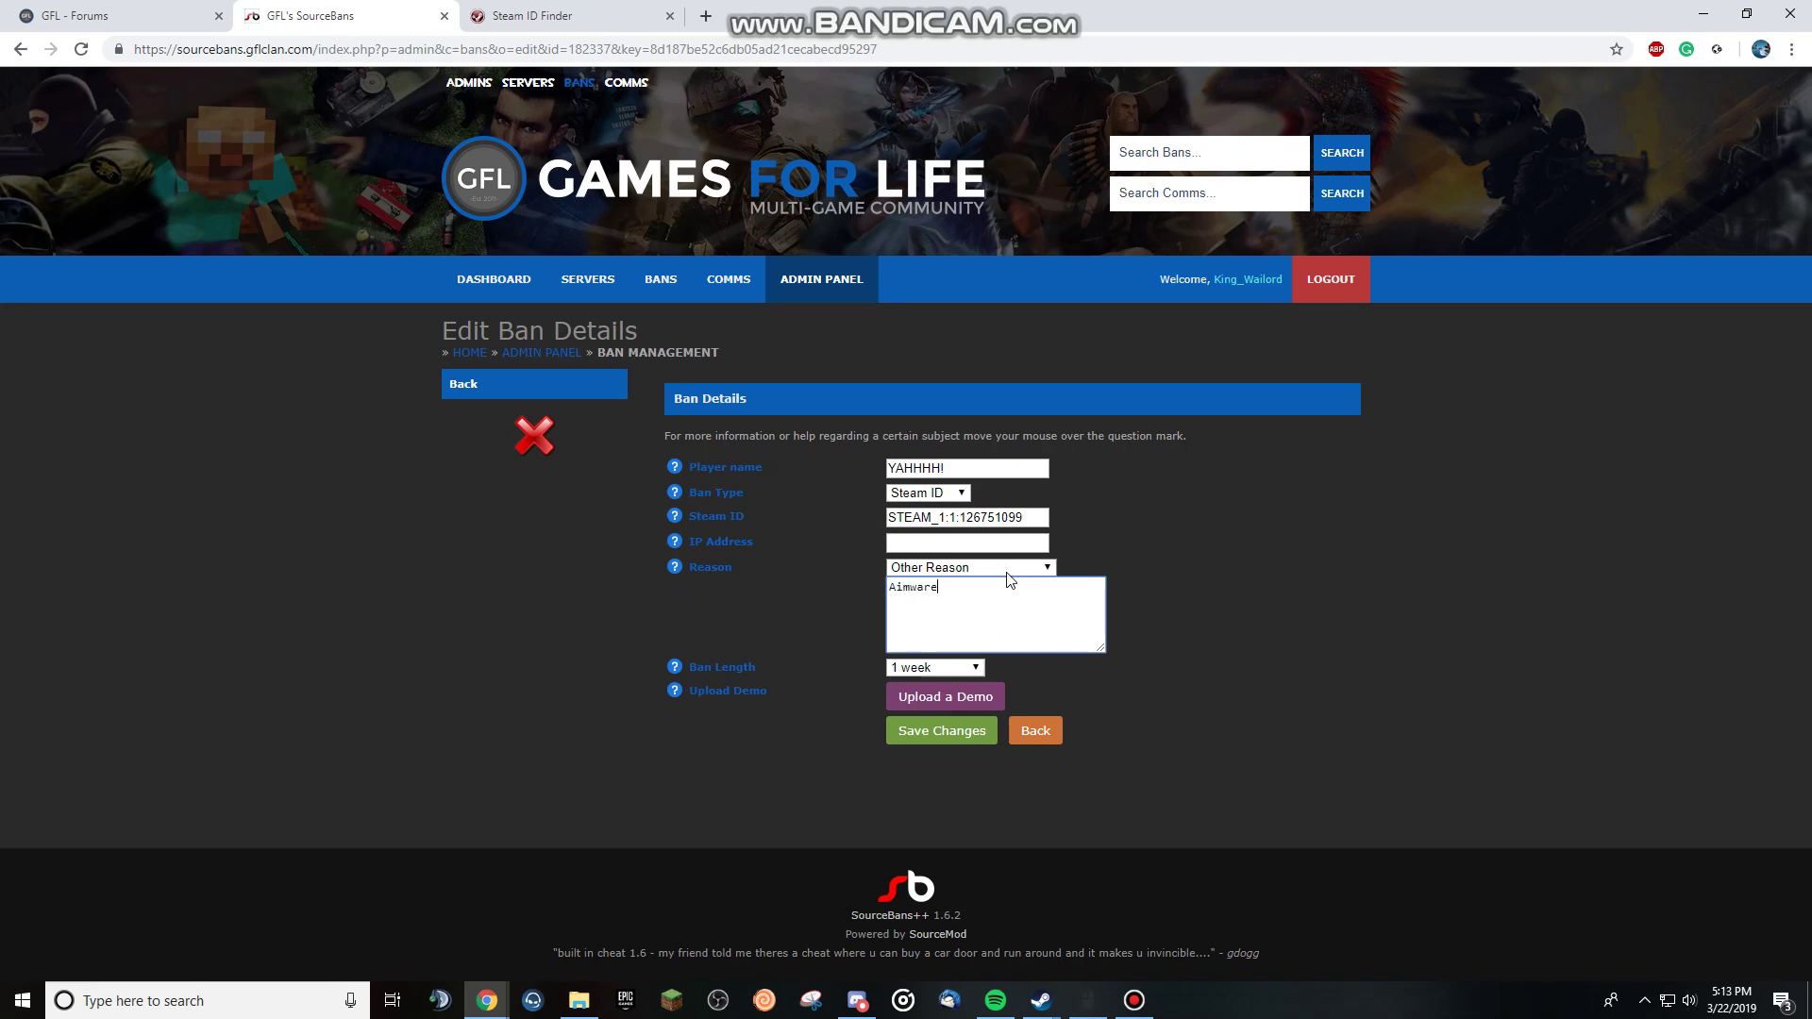
click(934, 667)
scroll(921, 612, down, 3)
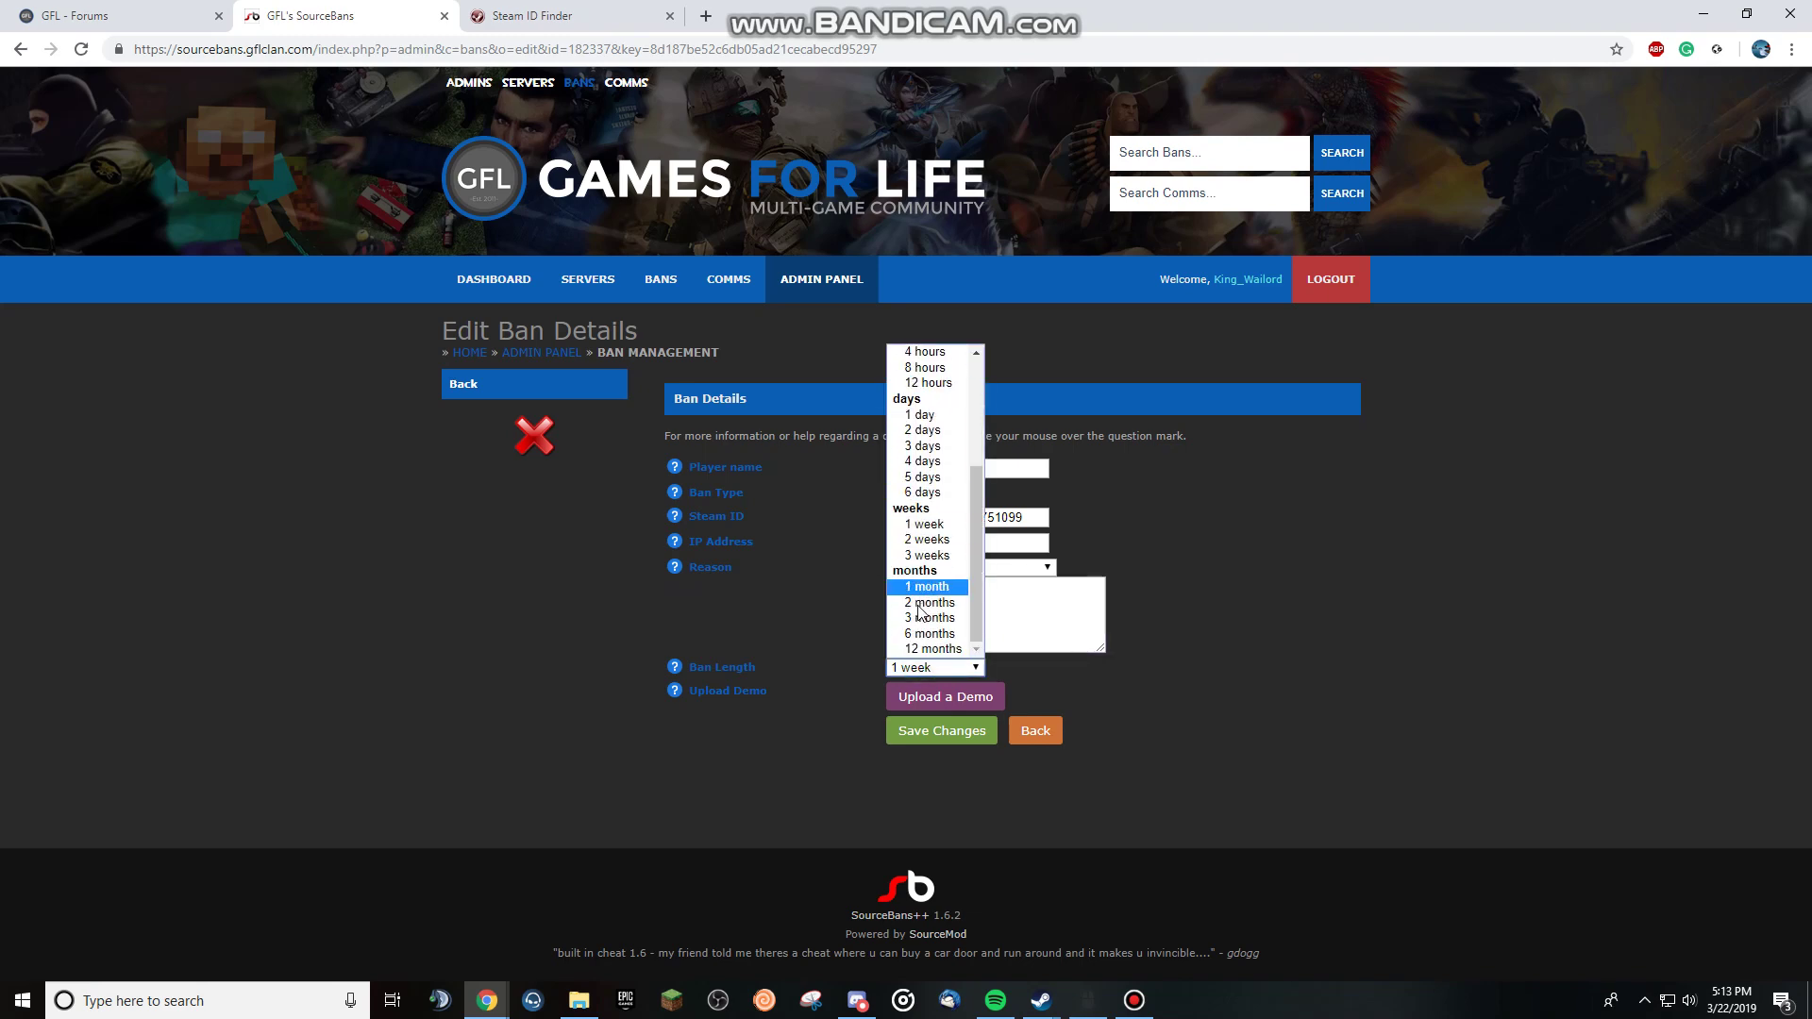
scroll(921, 612, up, 3)
click(912, 353)
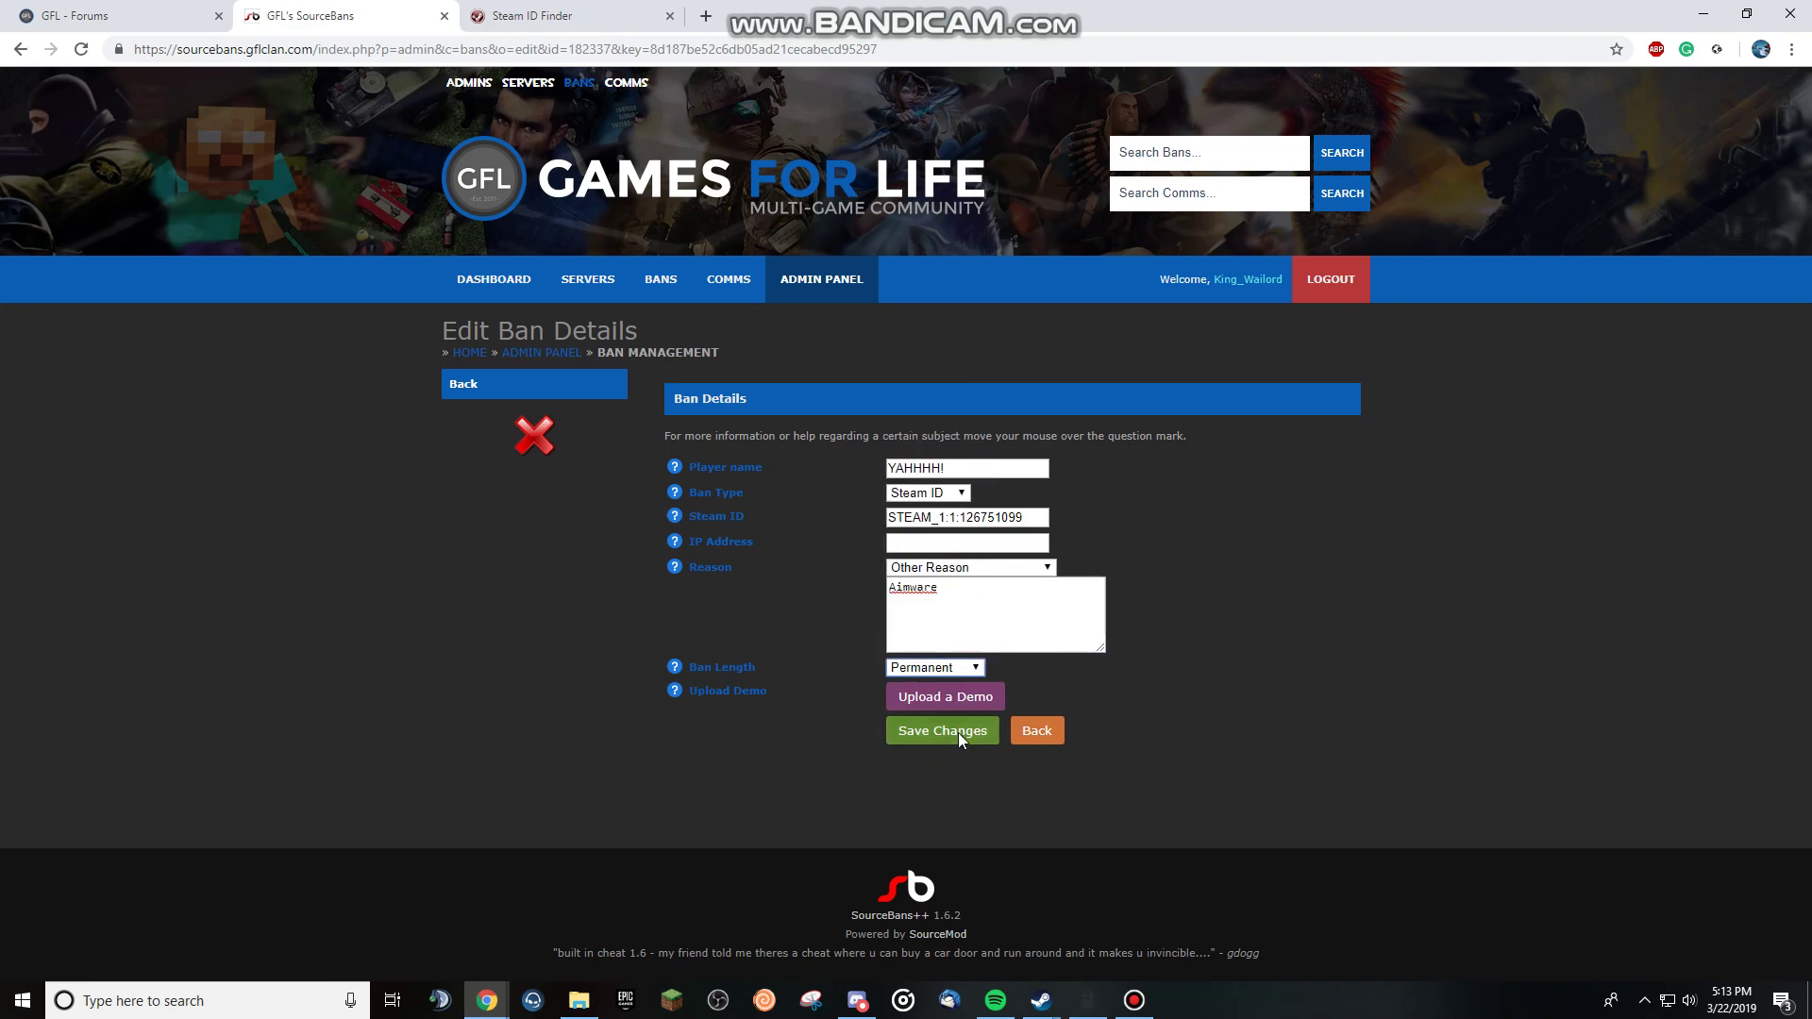
Leave the ban's edit form without saving and look over the recent entries in the ban list.
click(674, 323)
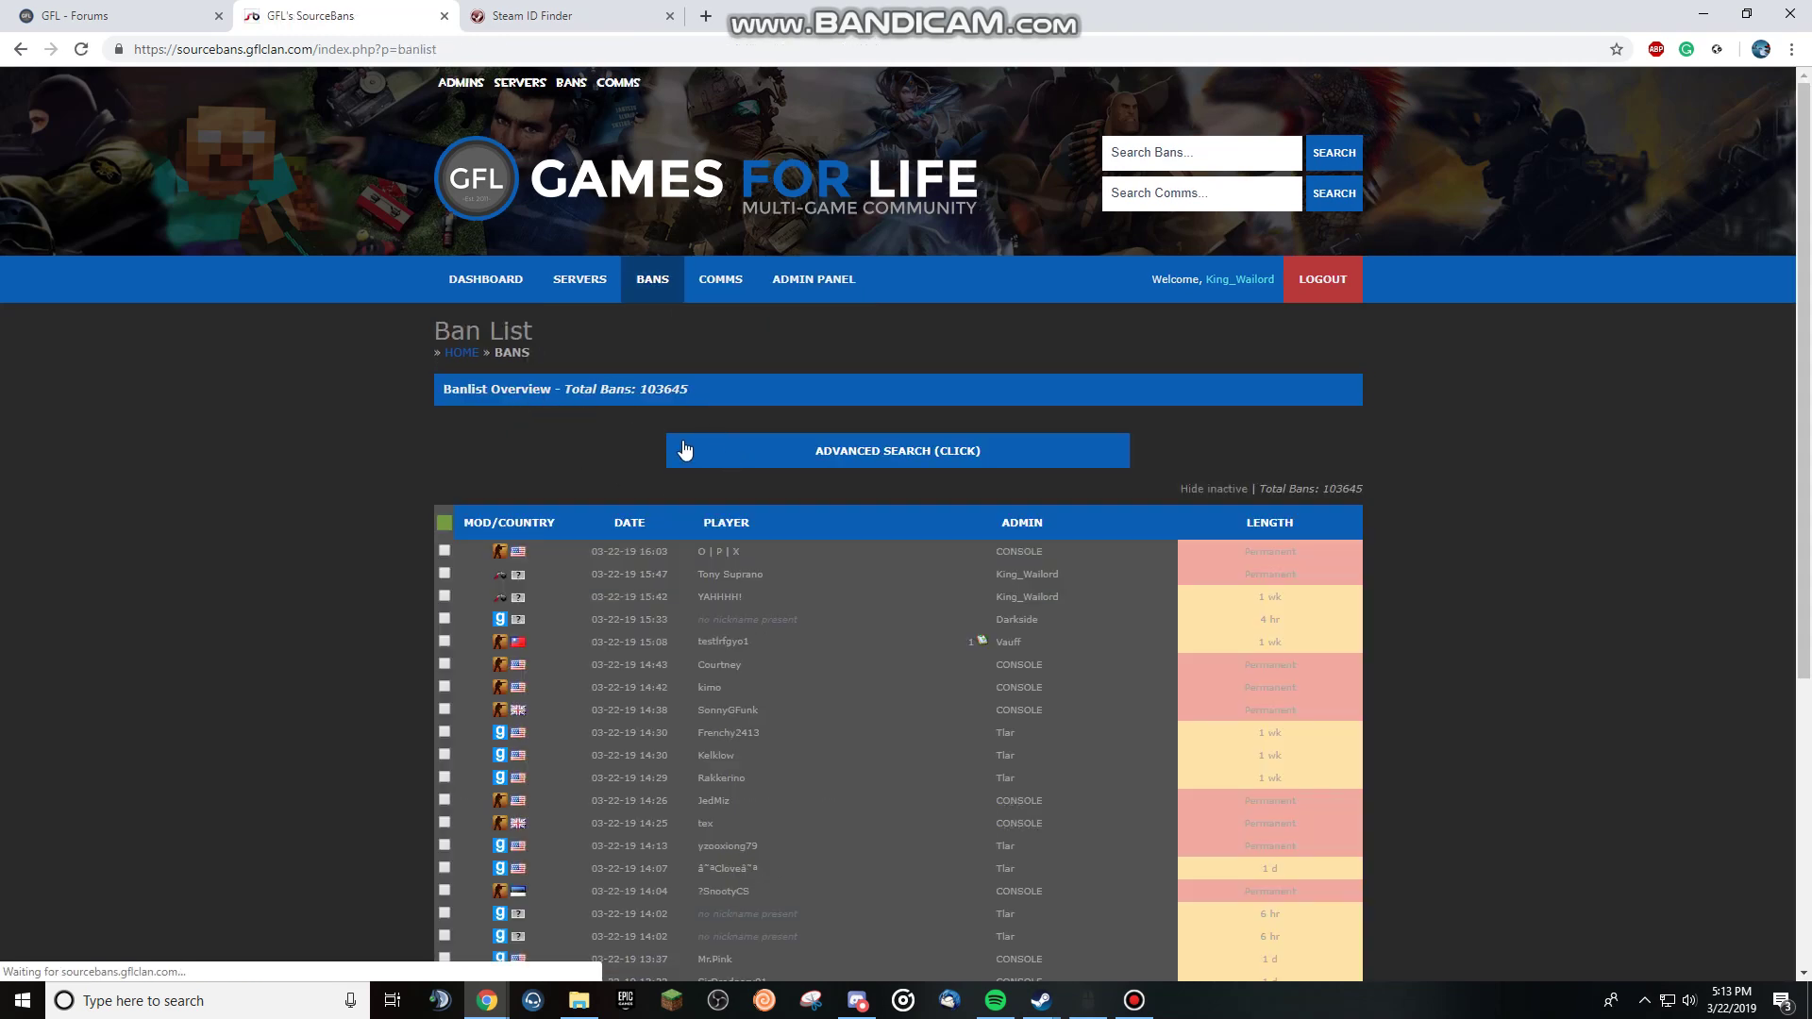
scroll(1113, 382, down, 2)
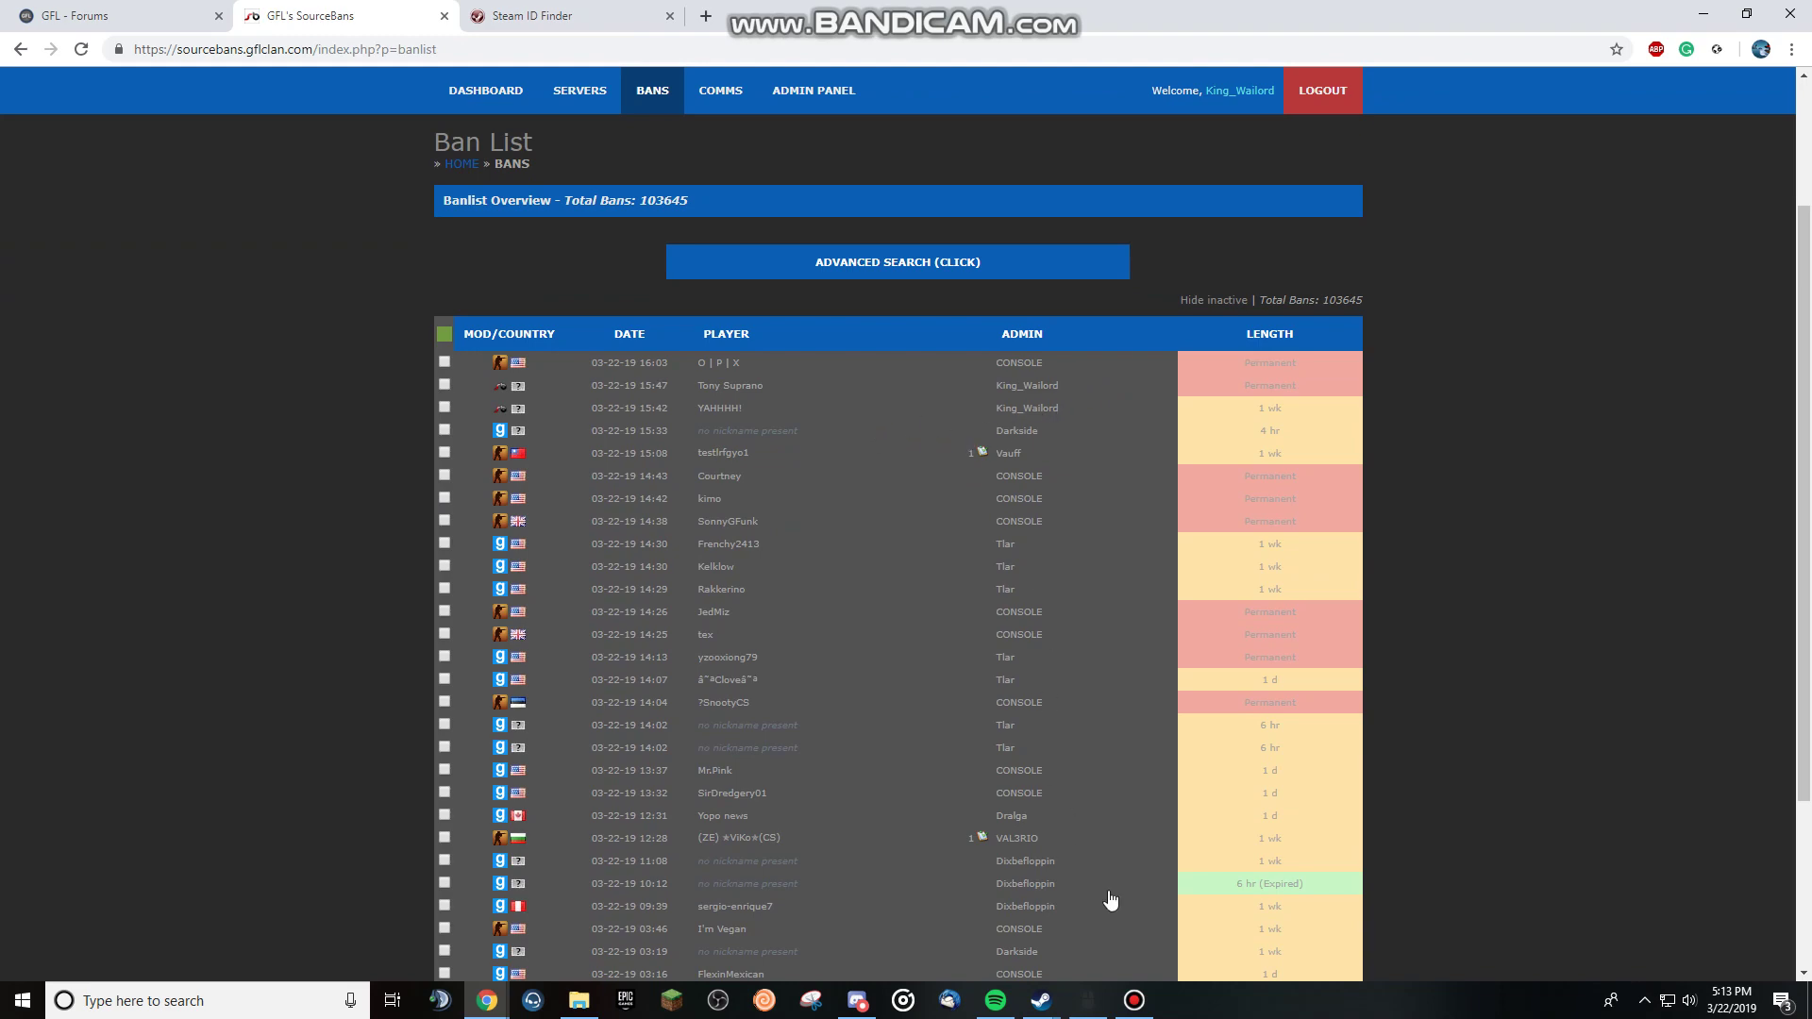
scroll(708, 283, up, 2)
Open the Communications Block List and look through its recent blocks down to the end of the page.
click(719, 281)
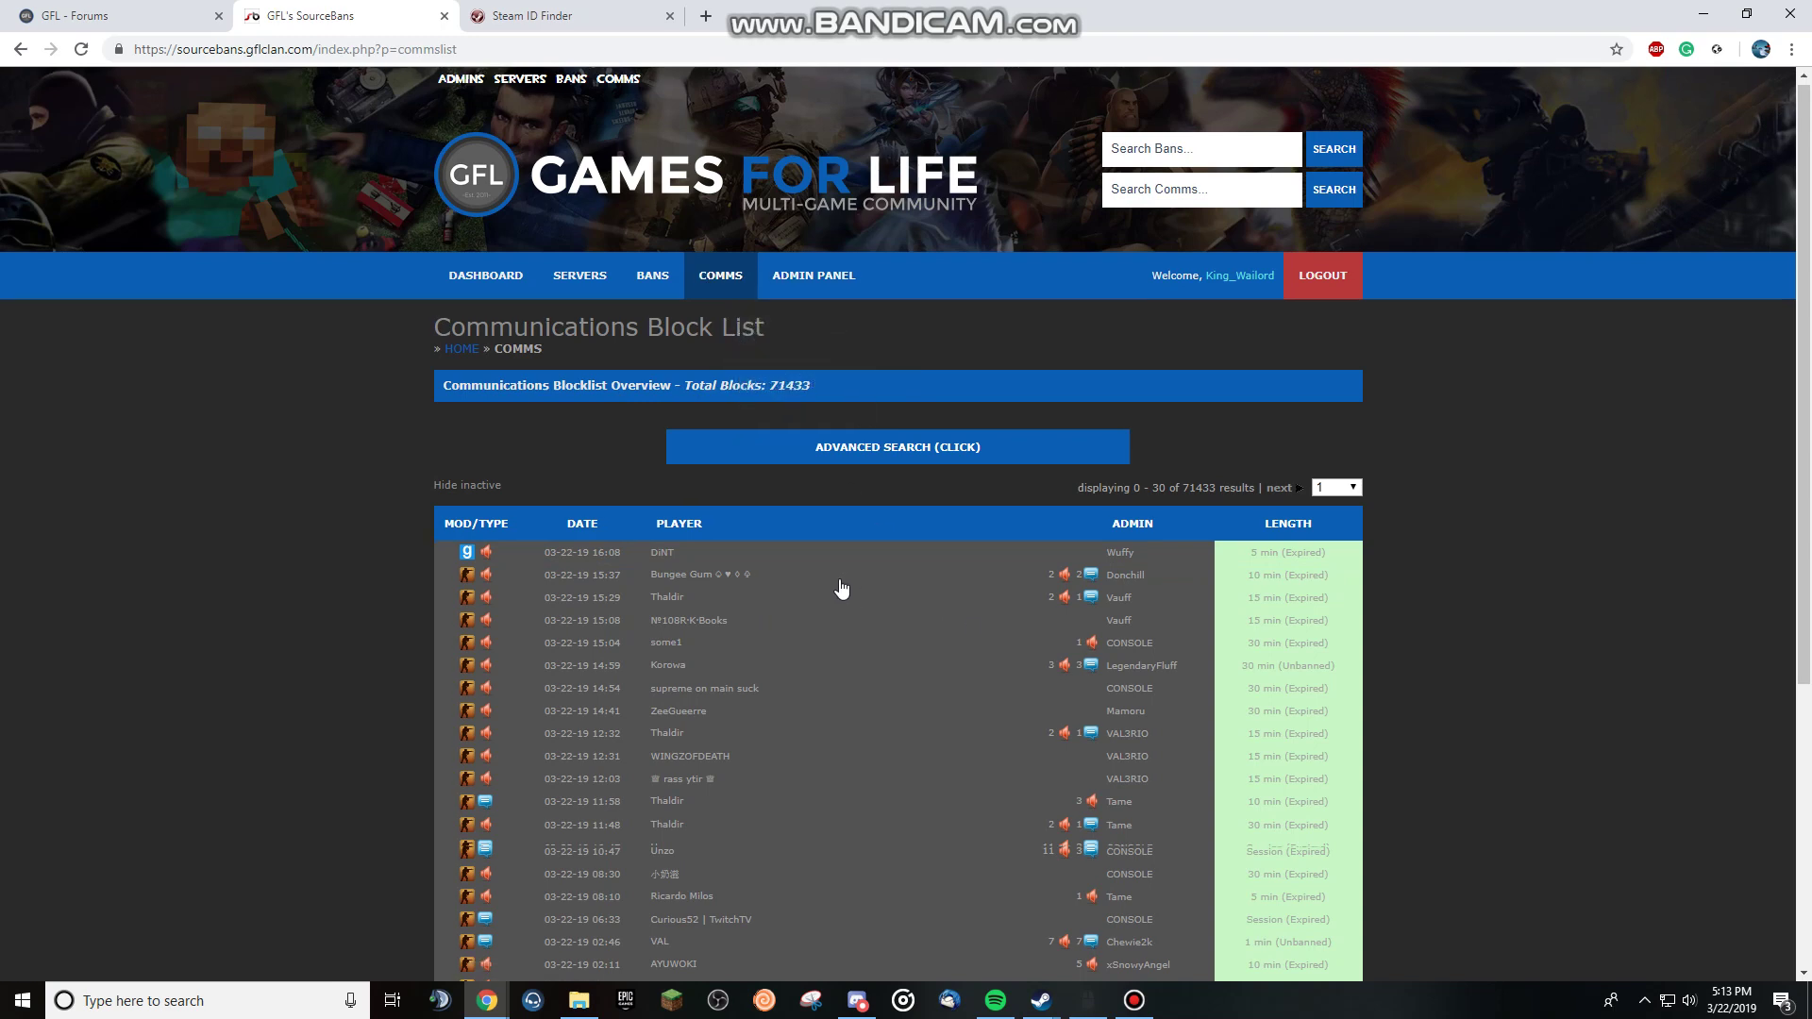
scroll(649, 481, down, 3)
scroll(772, 420, down, 2)
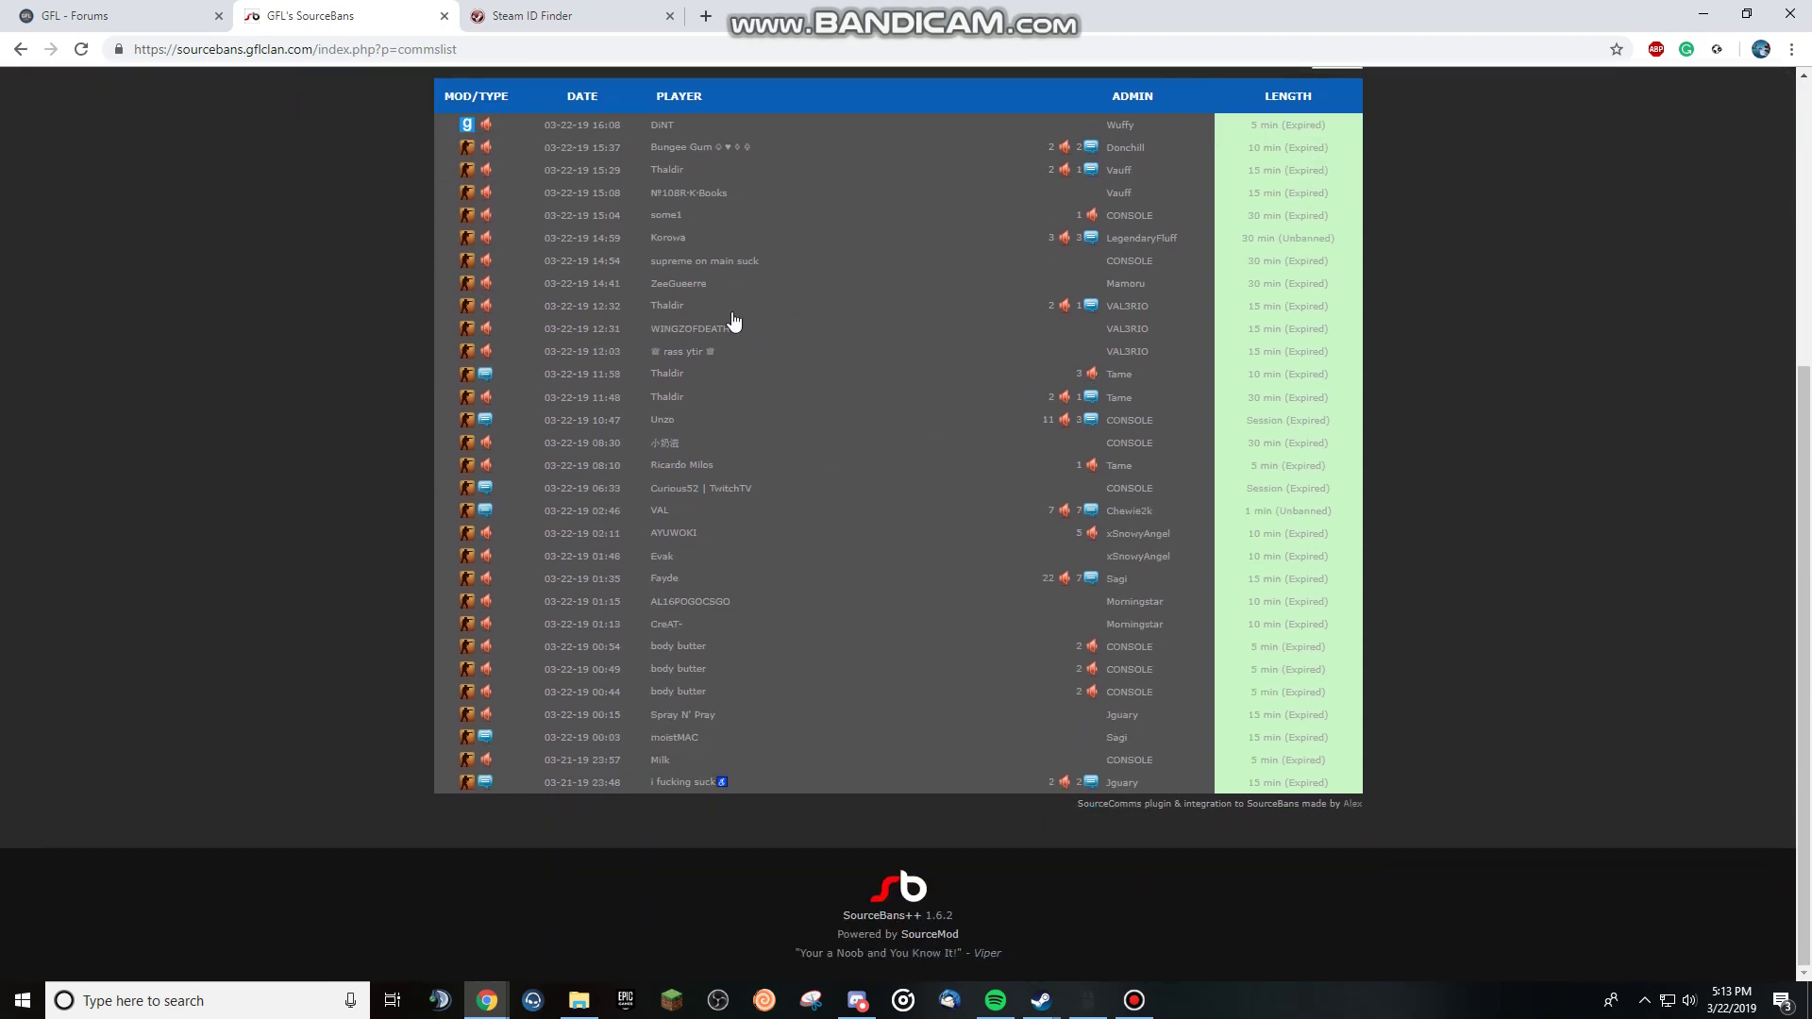
Expand and collapse the details of the communications block dated 03-22-19 16:08 to review its information and available actions.
click(665, 125)
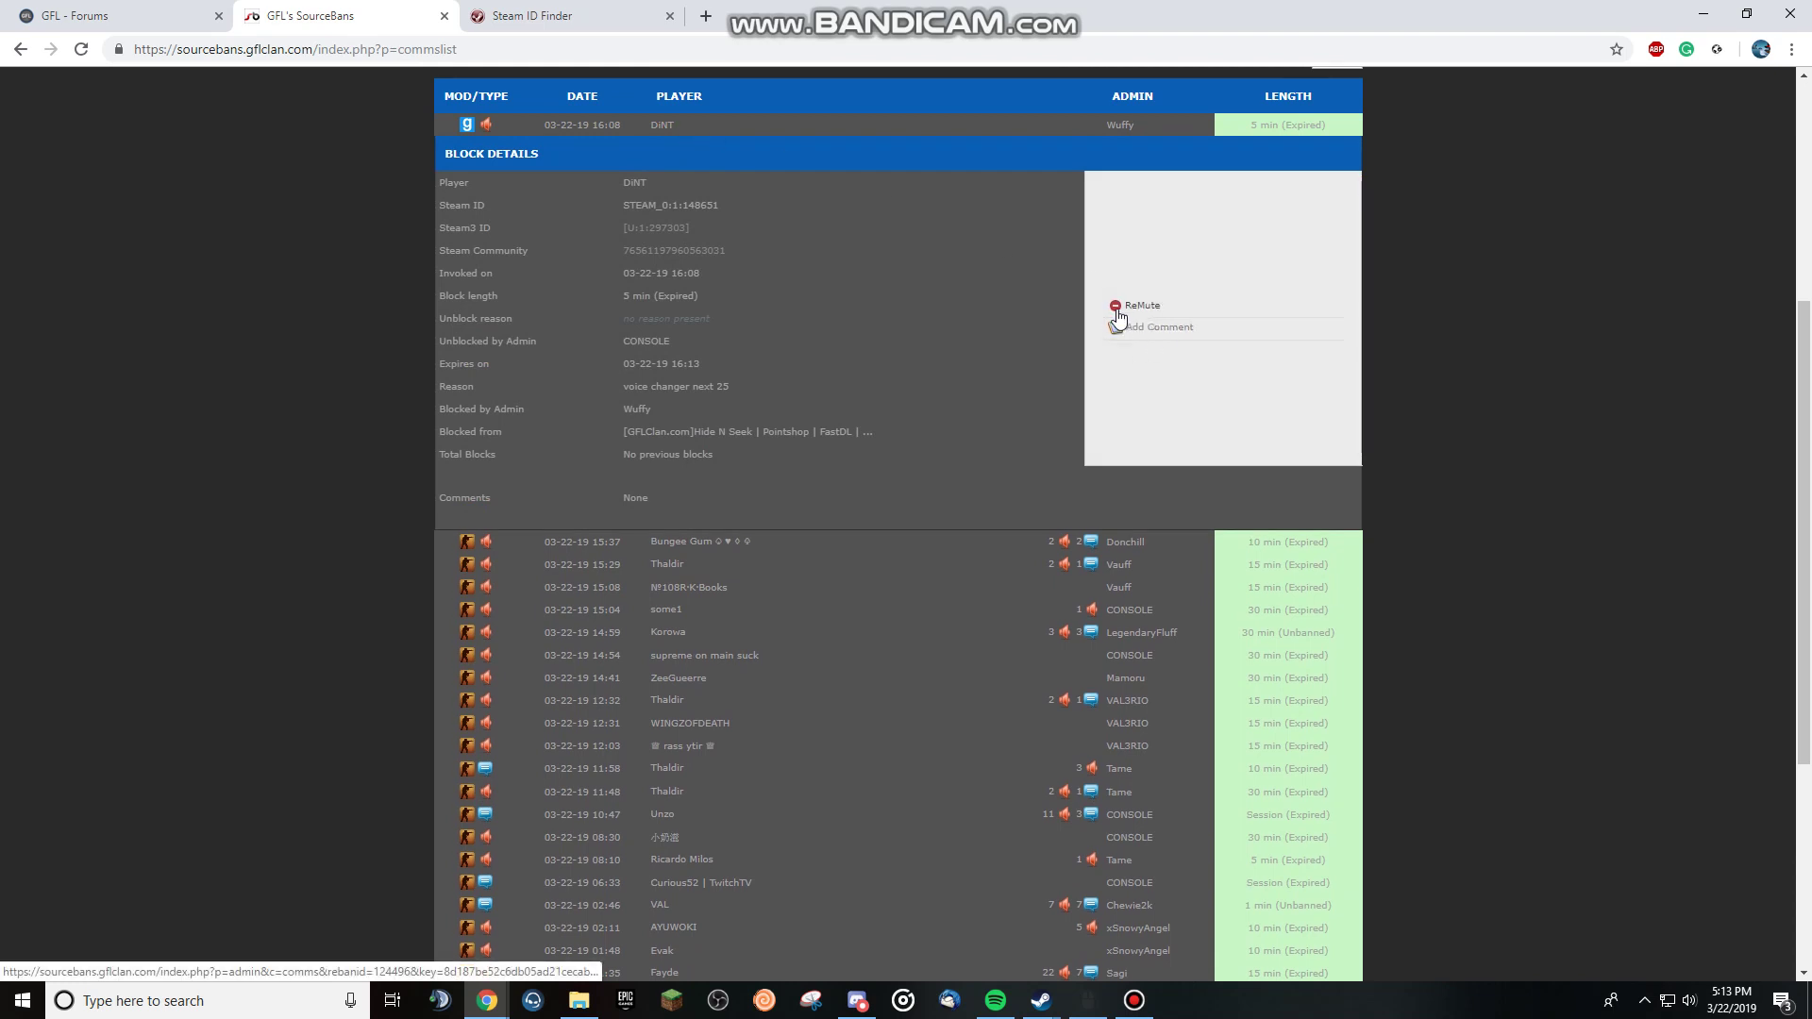
click(937, 128)
click(998, 126)
scroll(967, 349, up, 3)
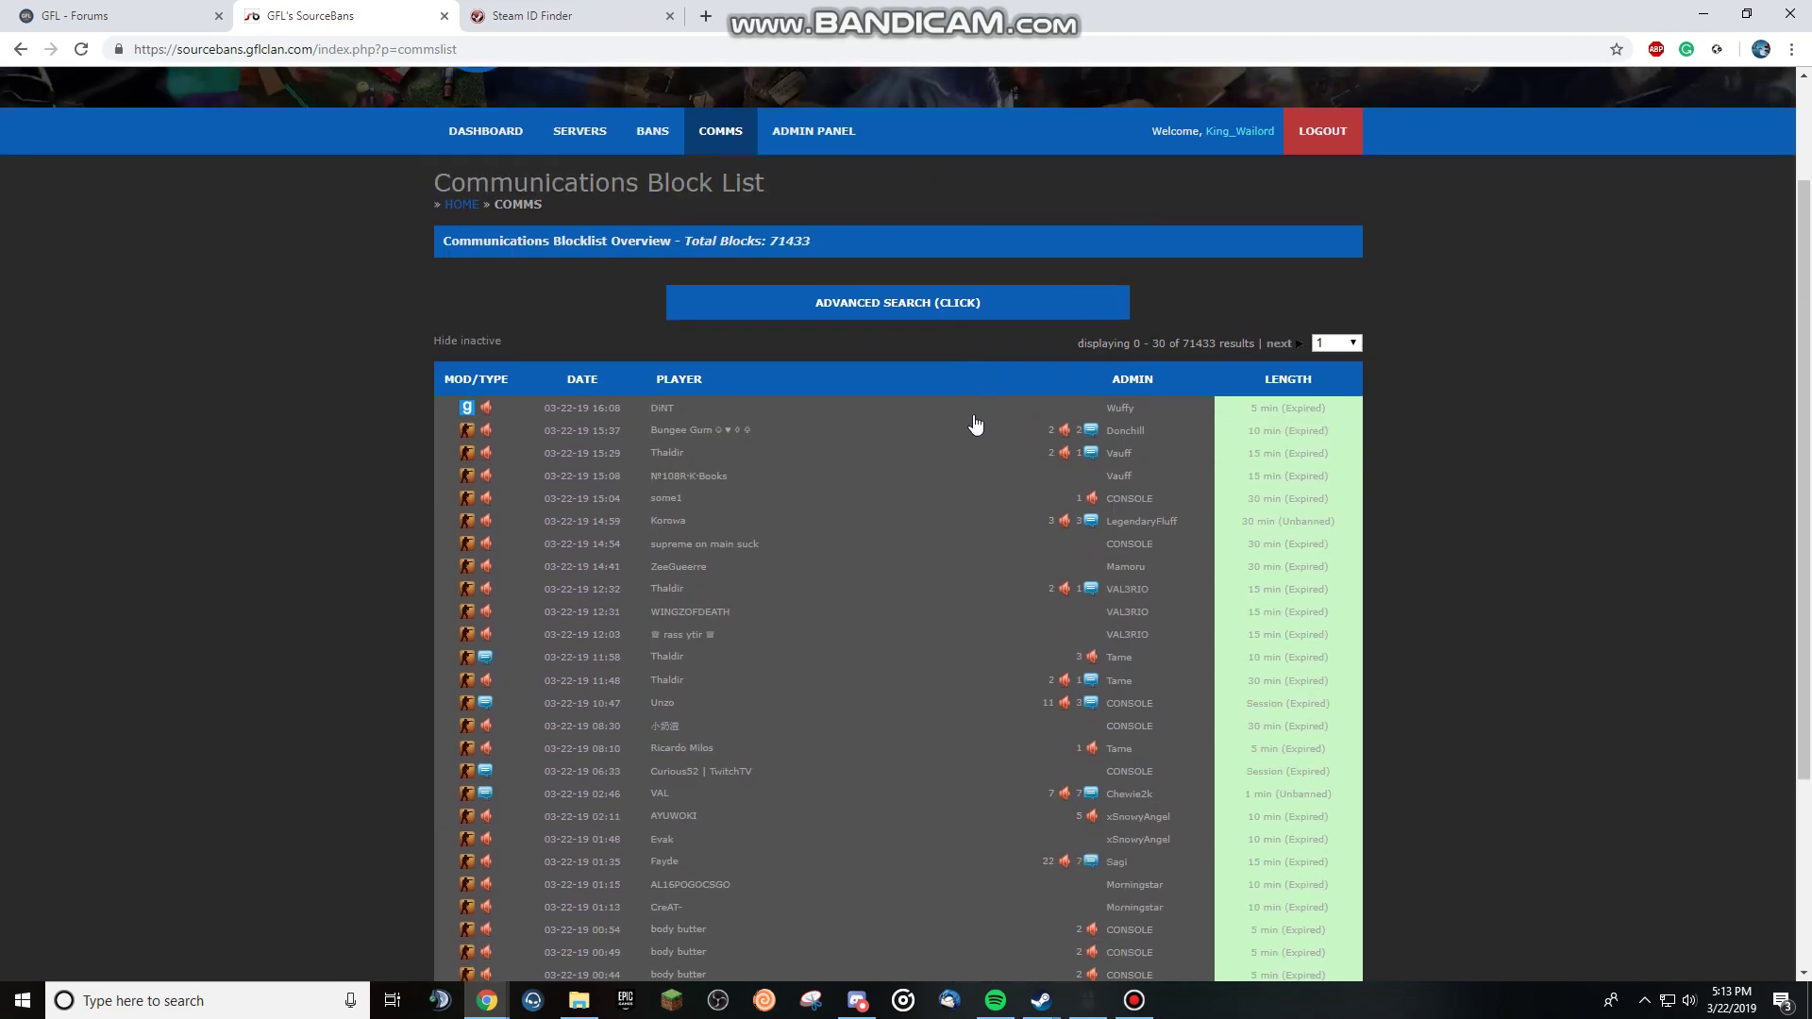
click(975, 415)
click(801, 408)
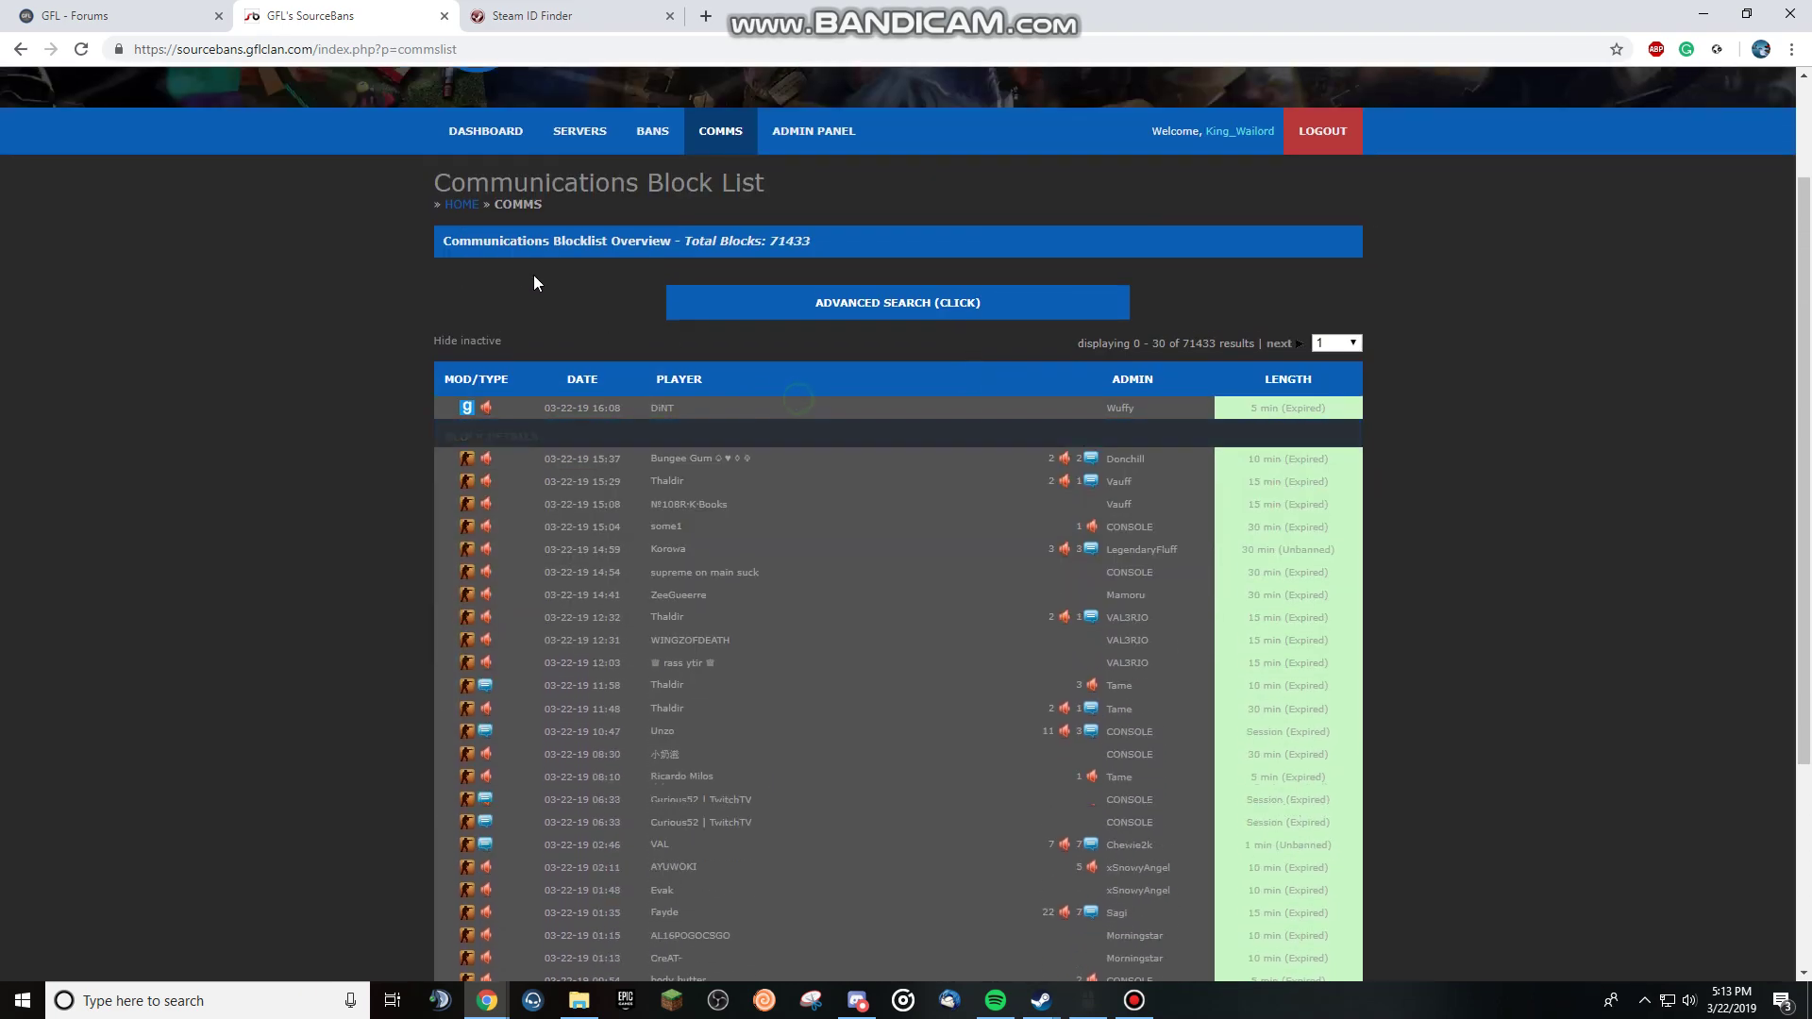
click(1033, 408)
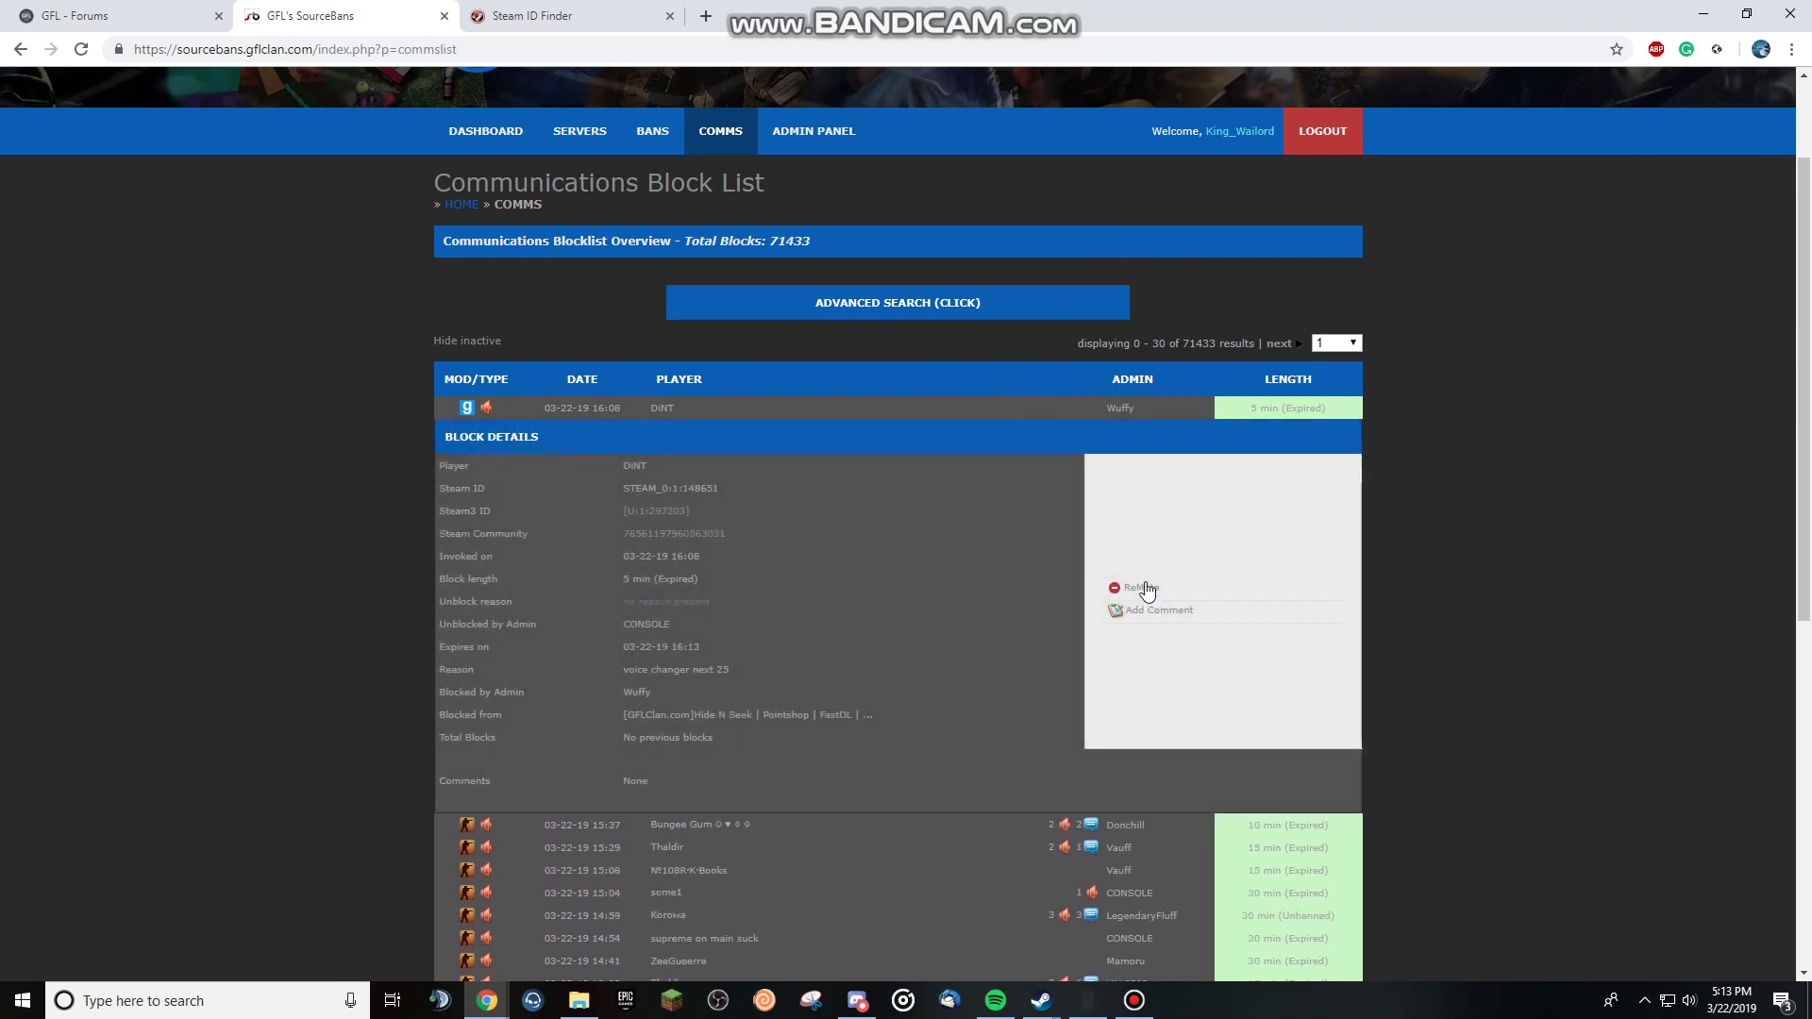
Return from the communications blocks to the ban list and view the bans again.
click(652, 131)
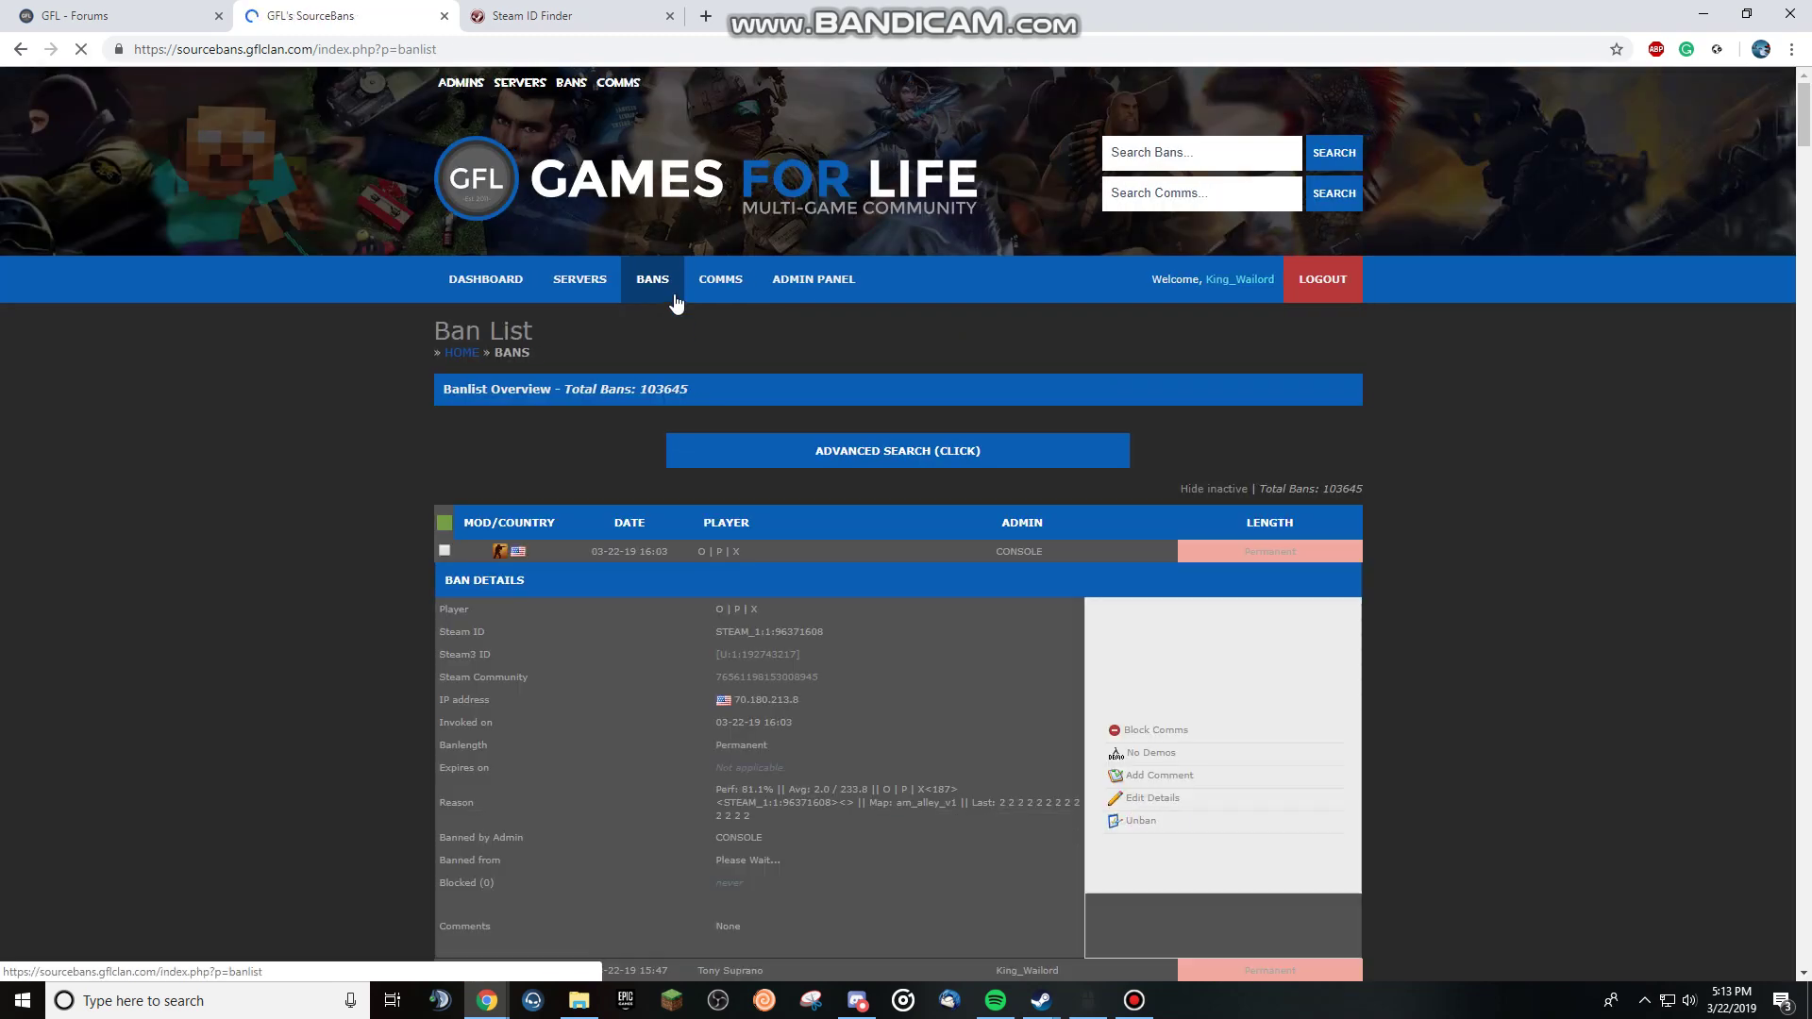
scroll(675, 326, down, 2)
scroll(695, 368, up, 2)
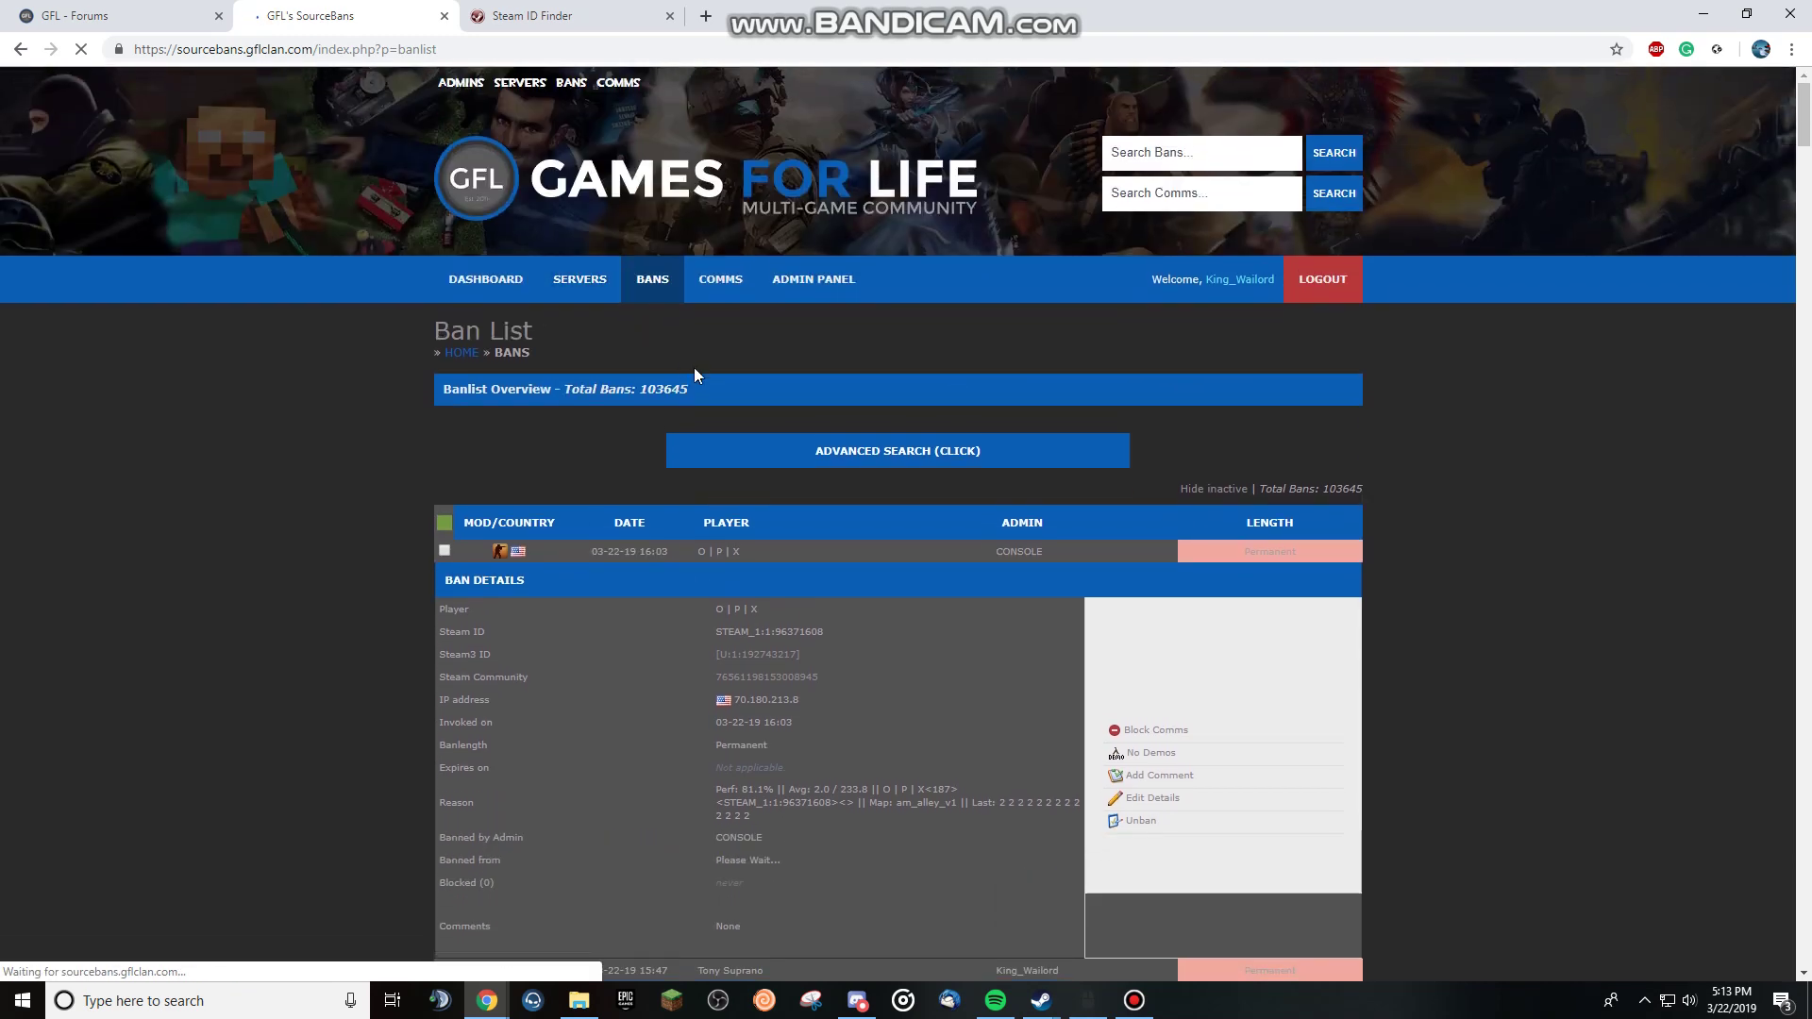